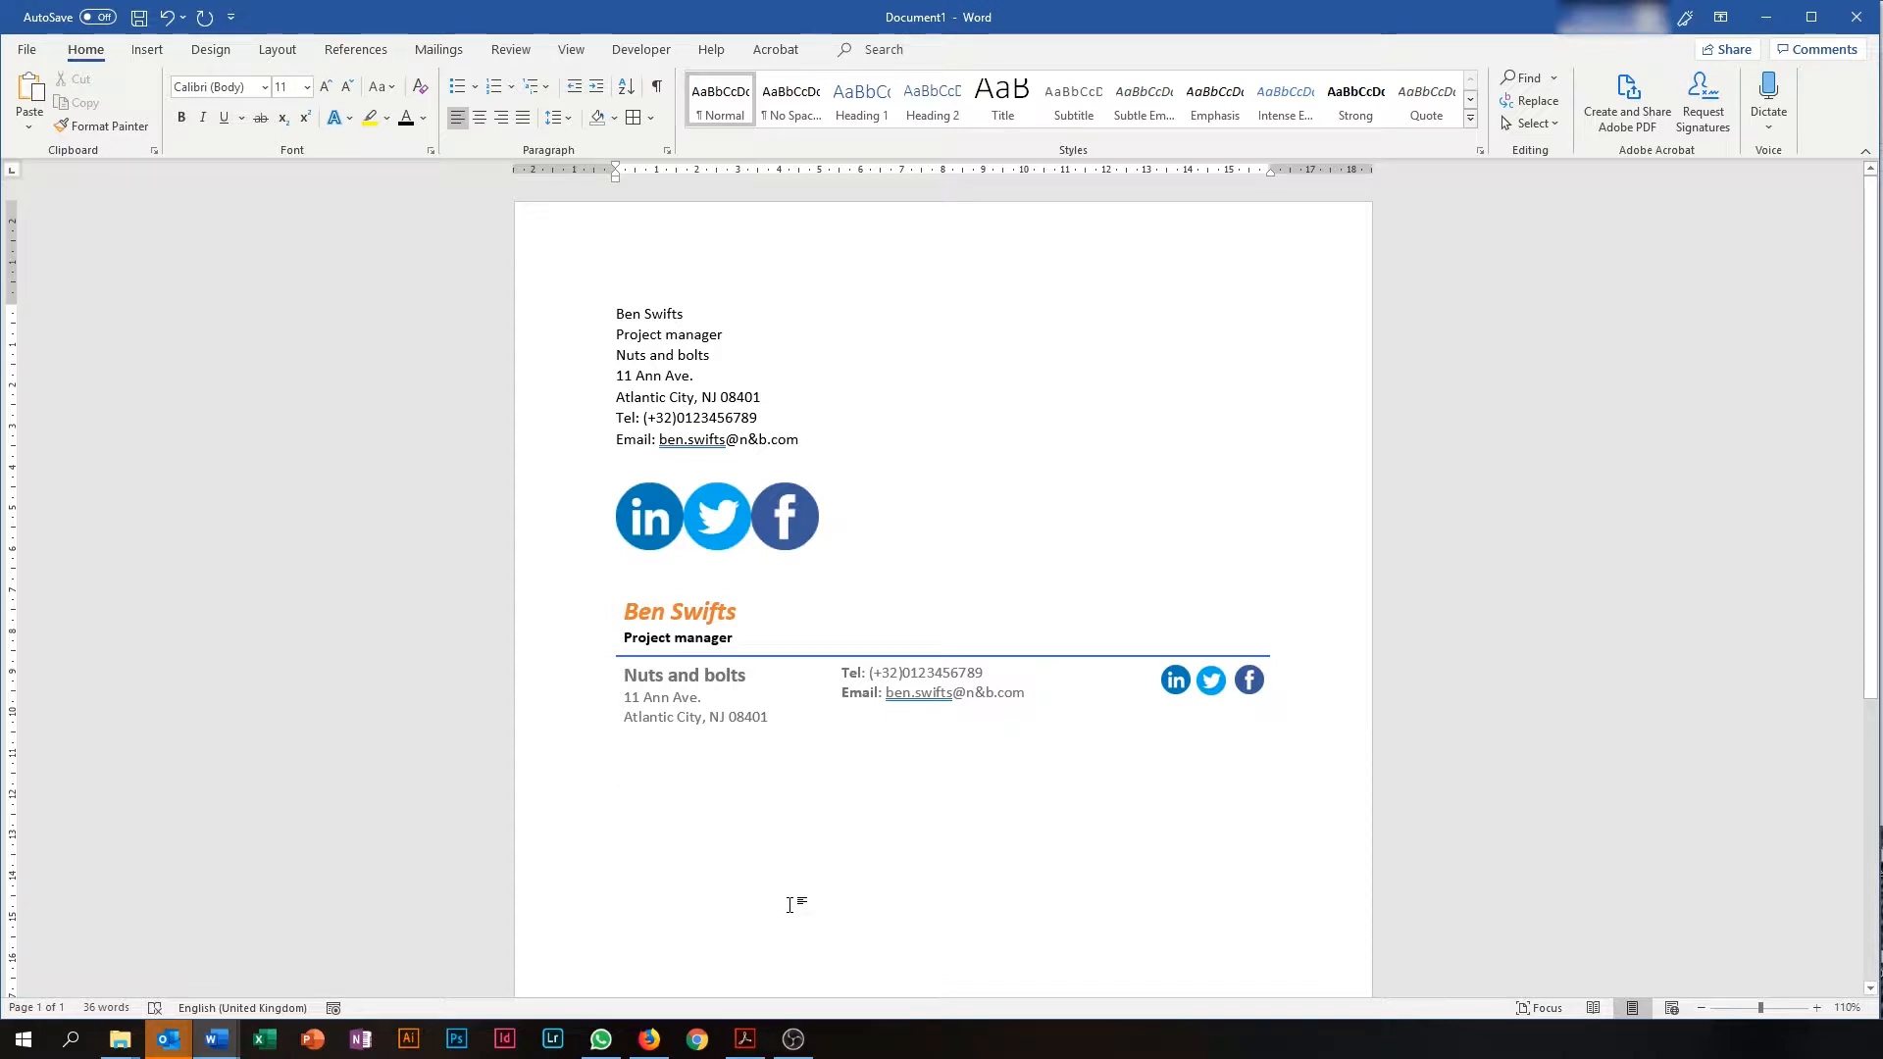
Insert a table with three columns and three rows below the finished sample signature.
left_click(150, 56)
left_click(176, 130)
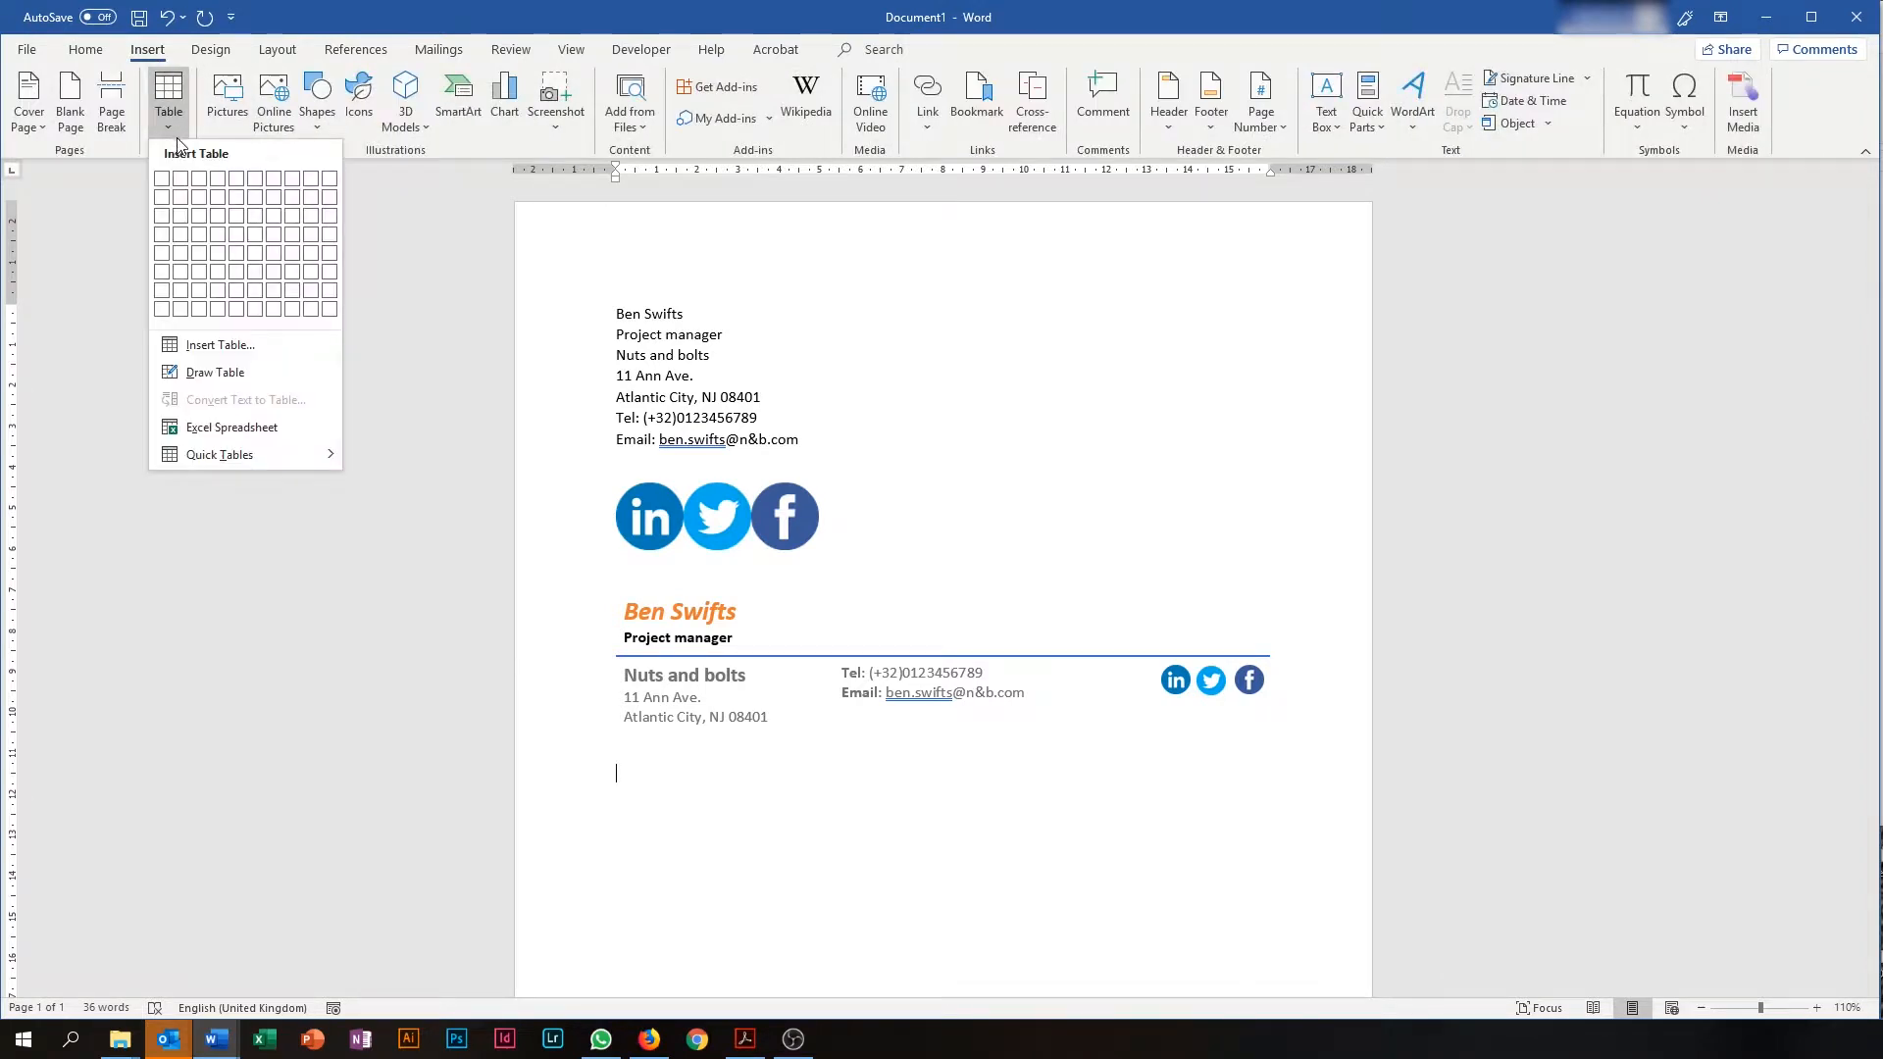
left_click(196, 216)
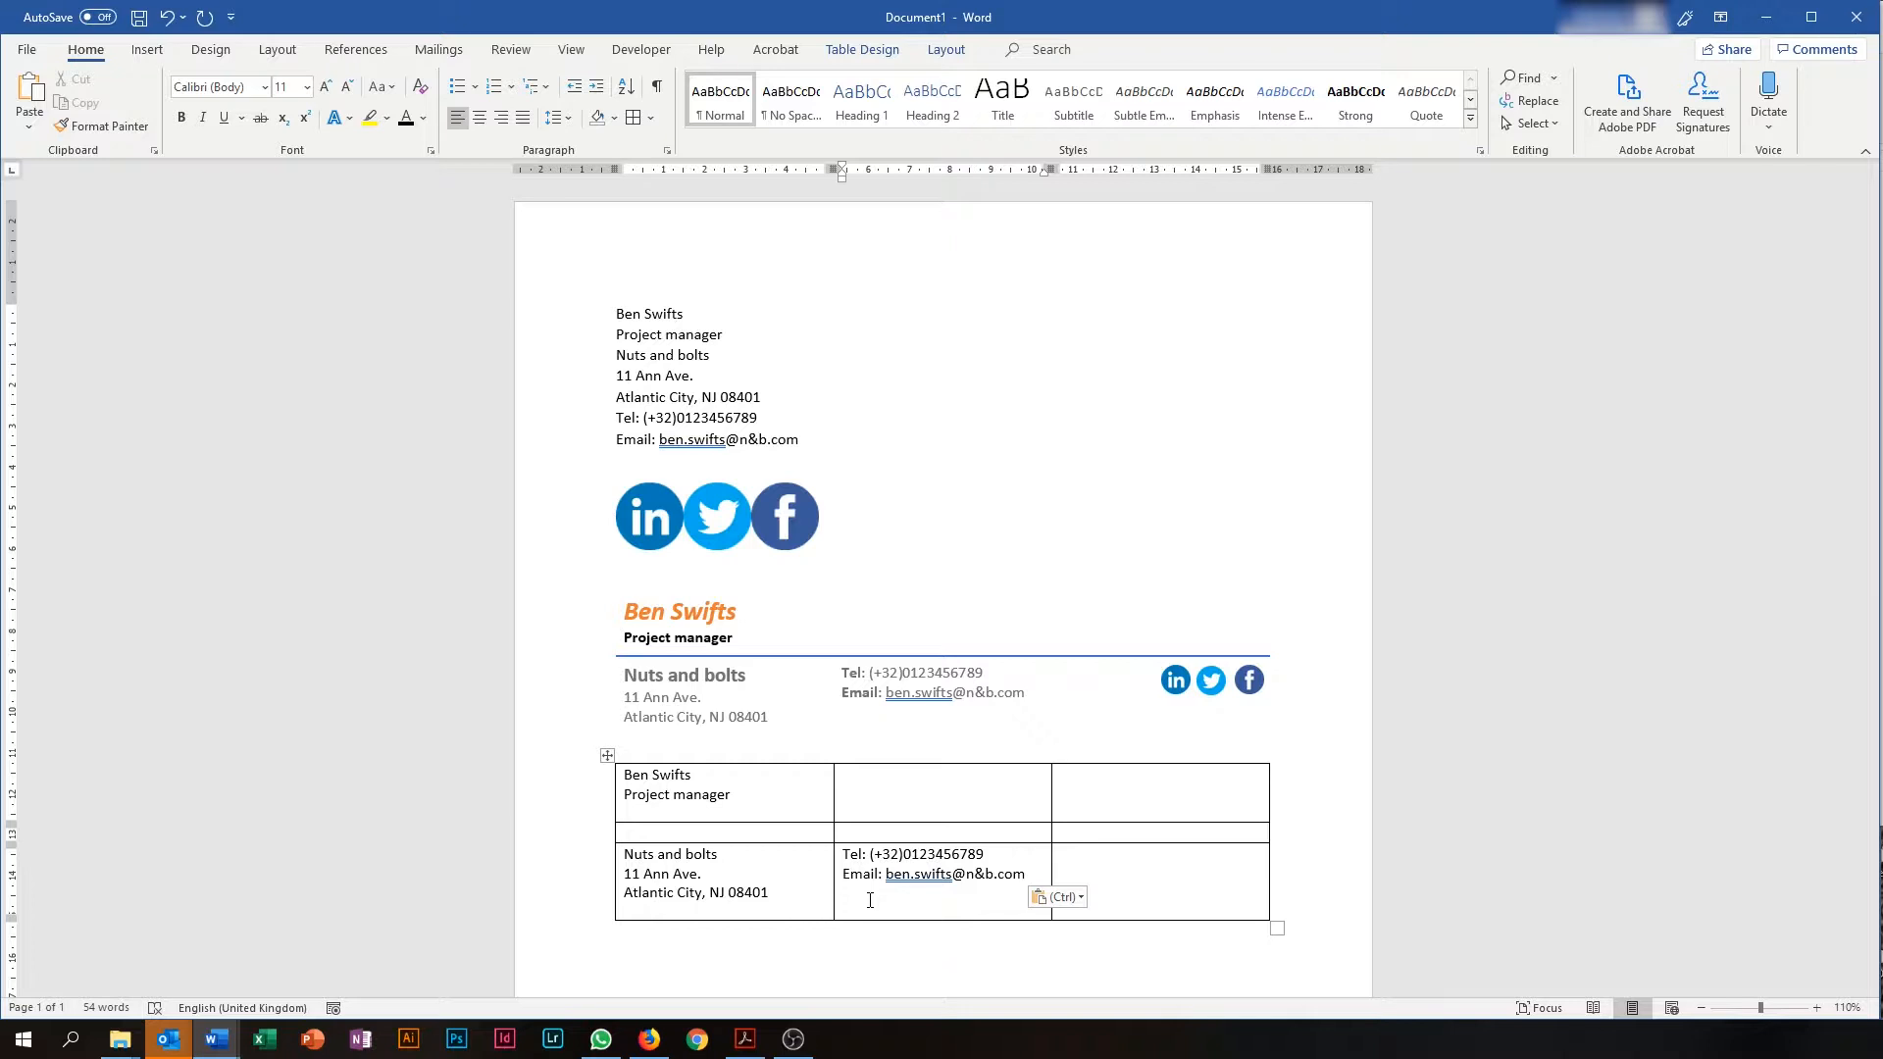
left_click(843, 953)
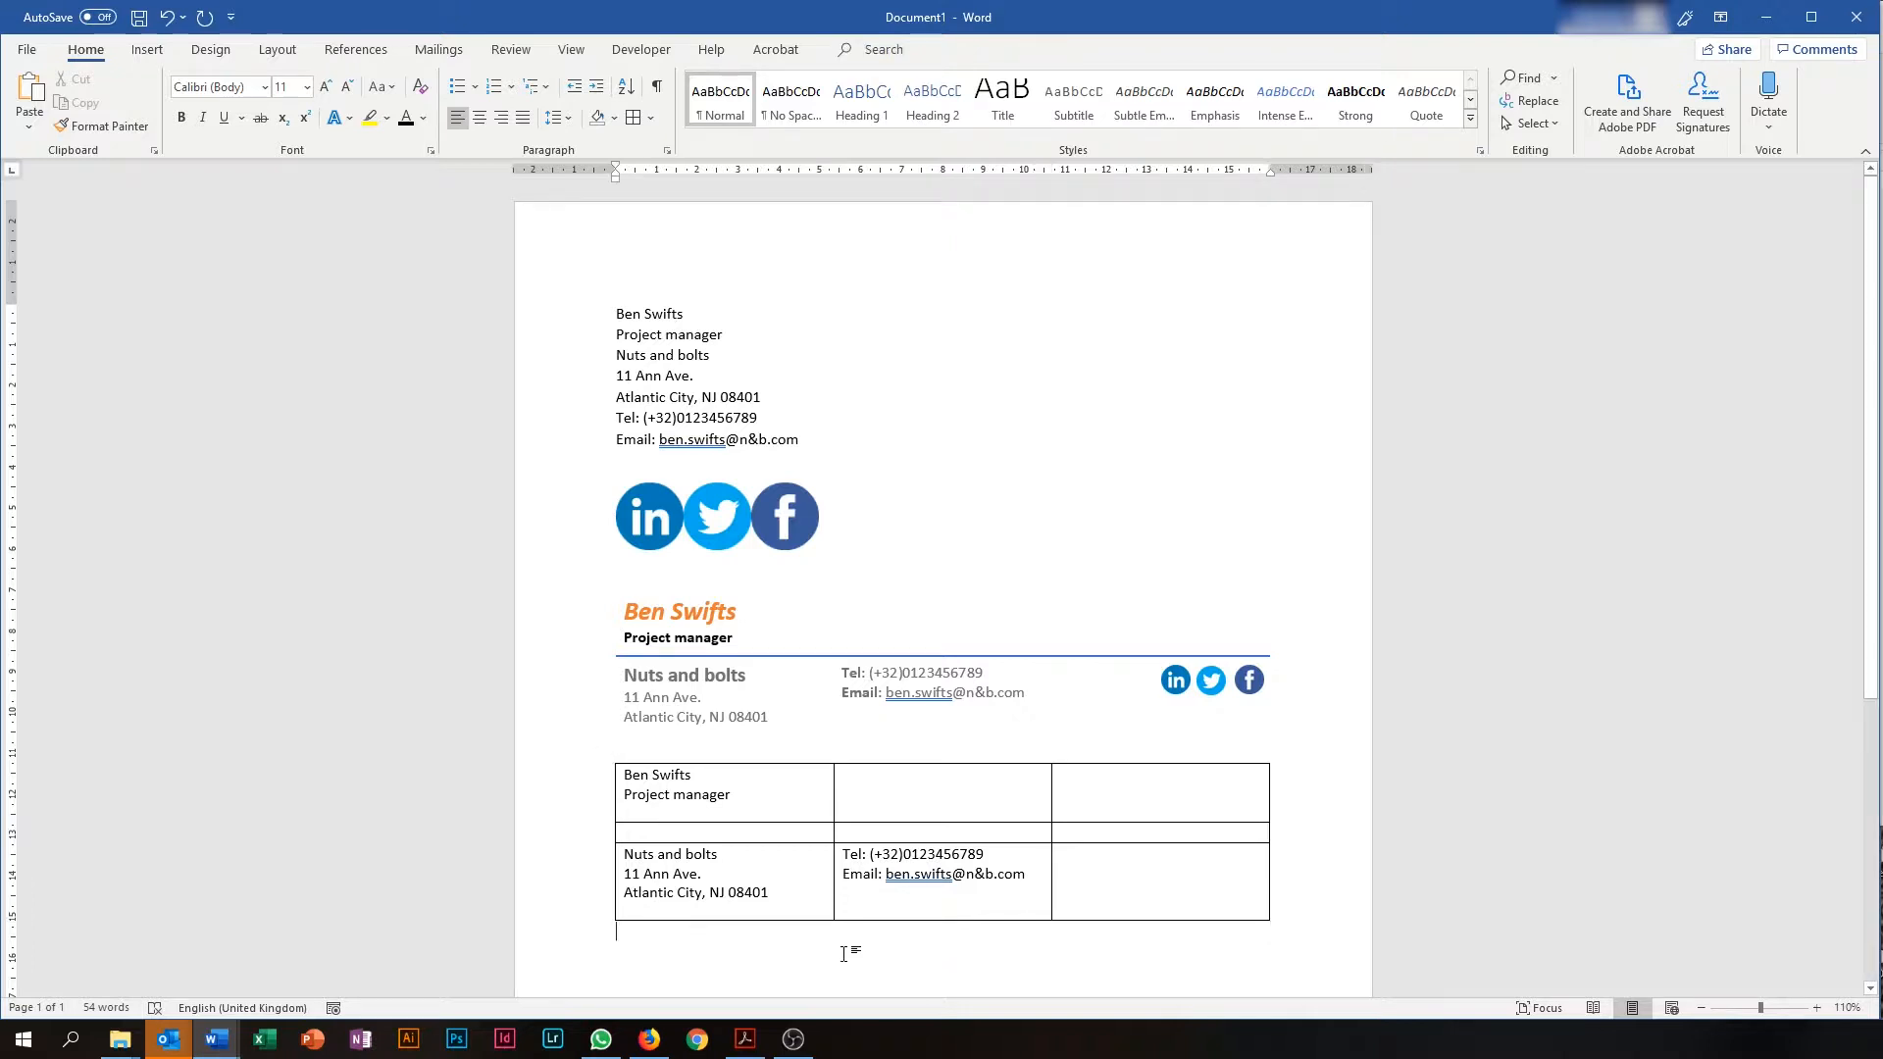
Set the height of the new table's empty middle row to 0 cm.
left_click(552, 833)
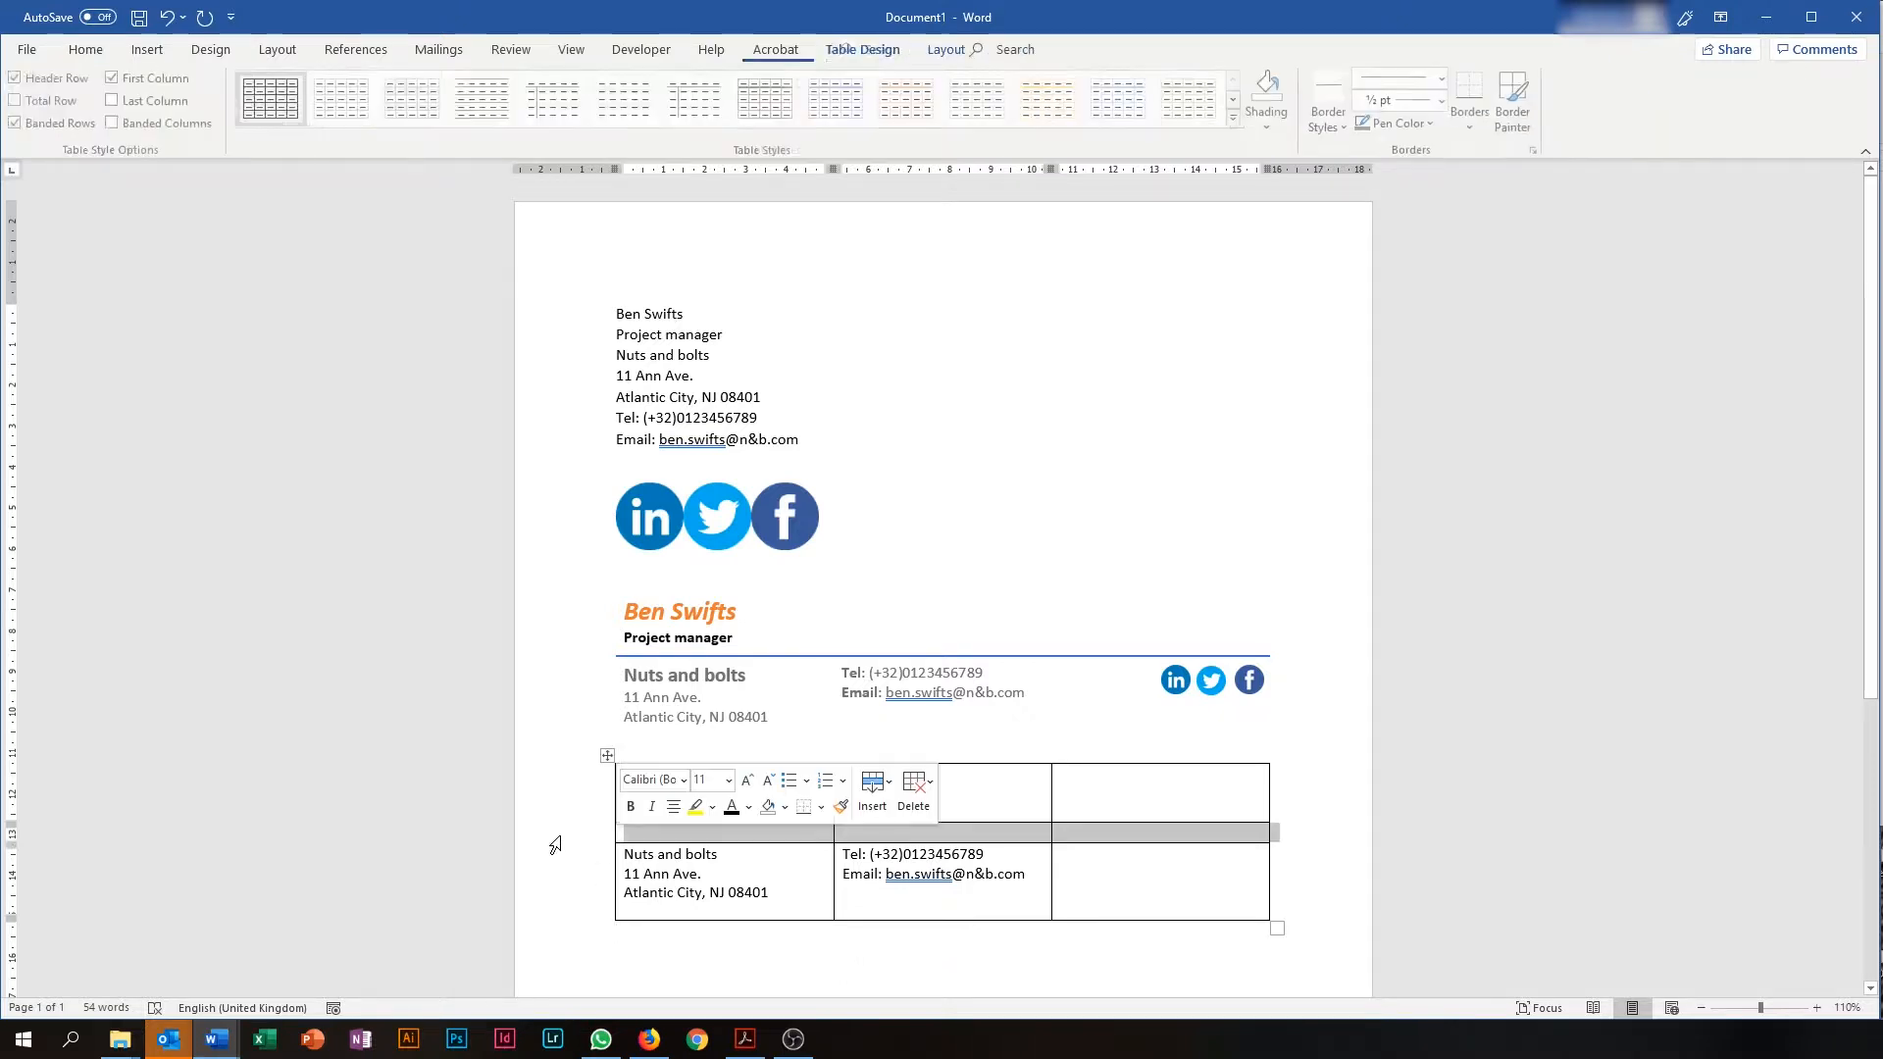
left_click(946, 50)
left_click(817, 94)
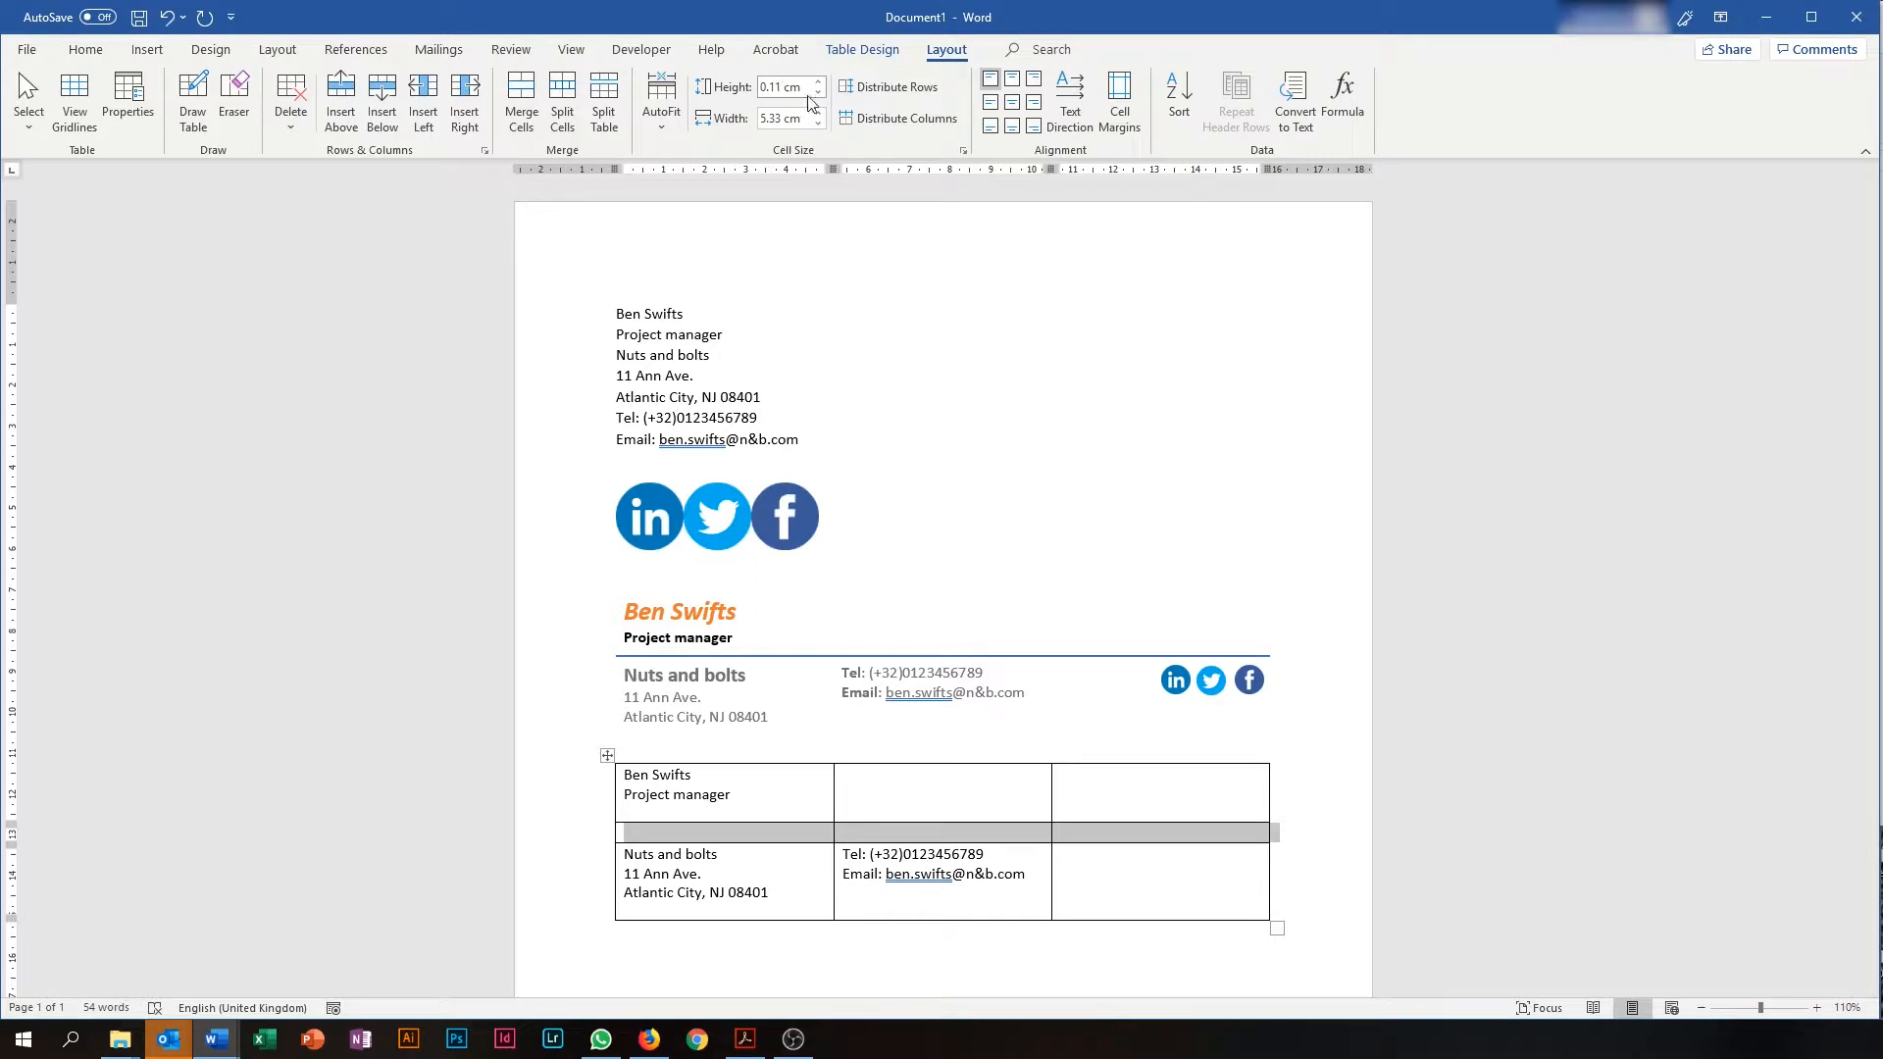
left_click(818, 94)
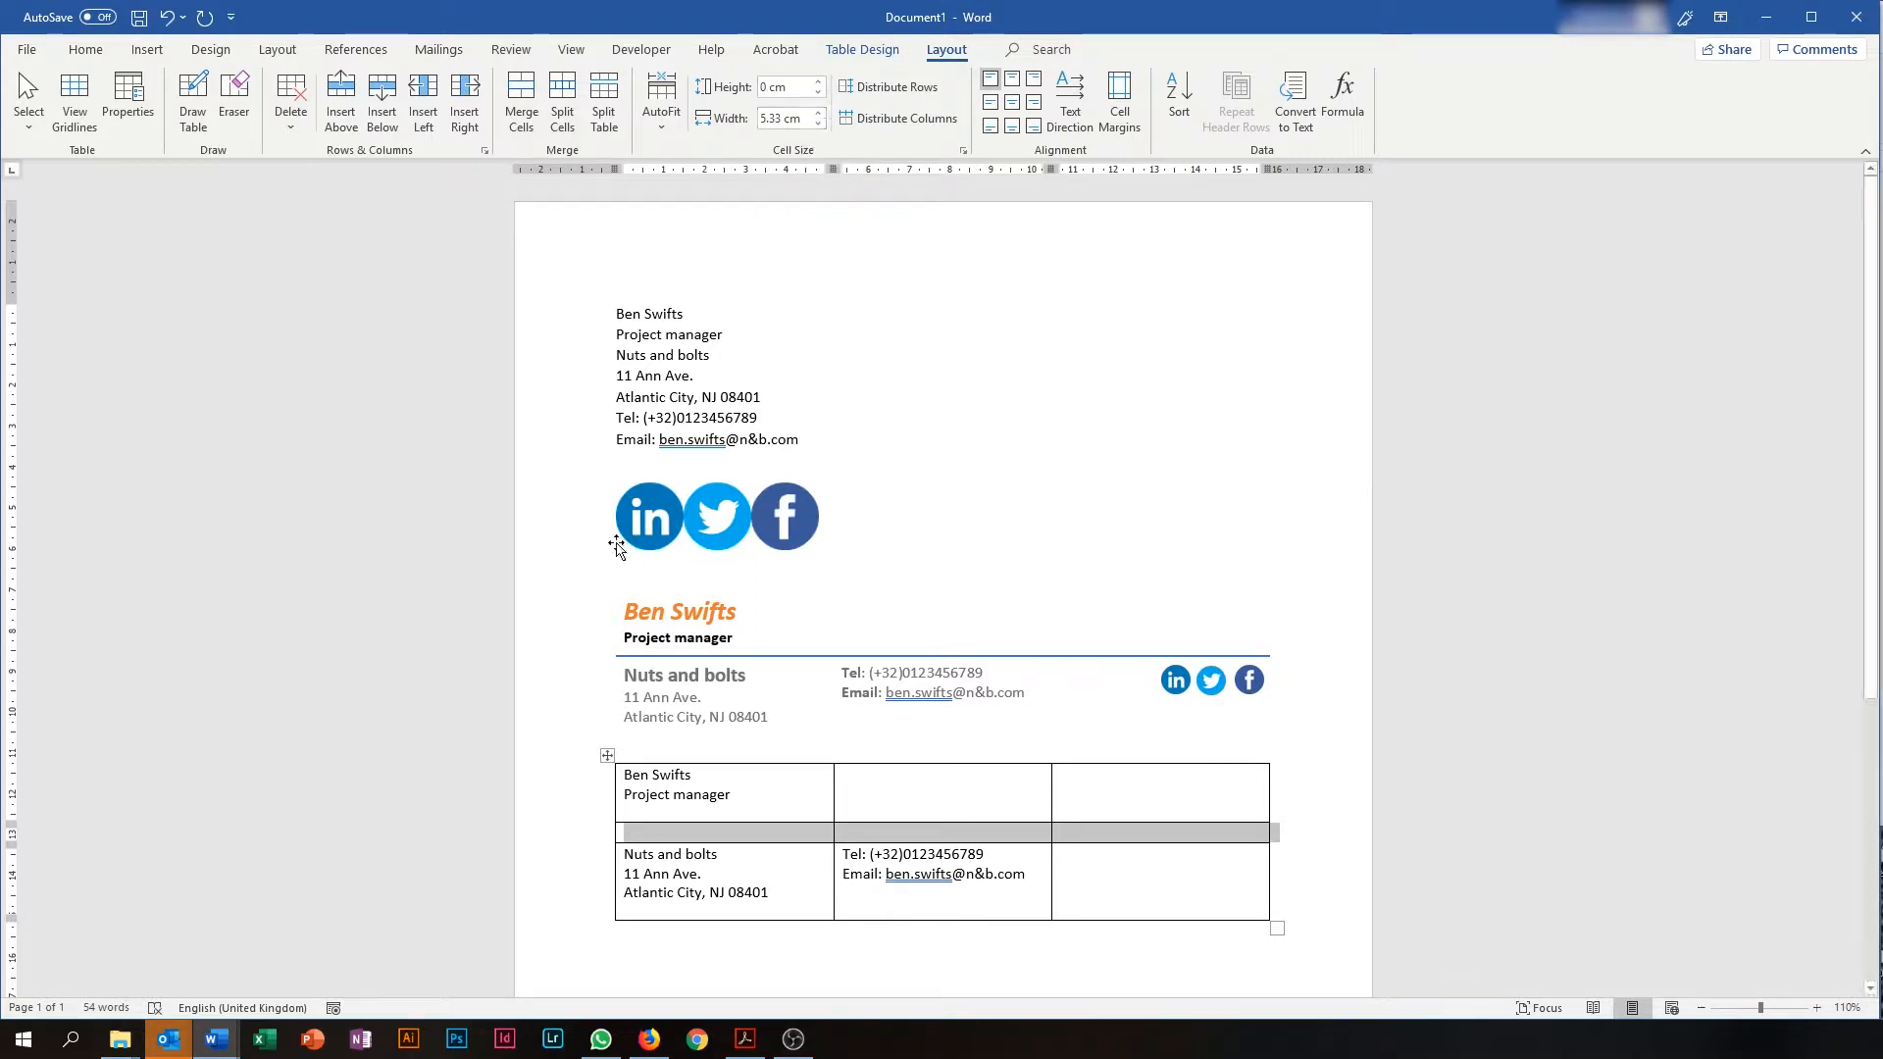
Reduce the font size of the empty middle row to 1 so the row shrinks to a thin line.
left_click(86, 50)
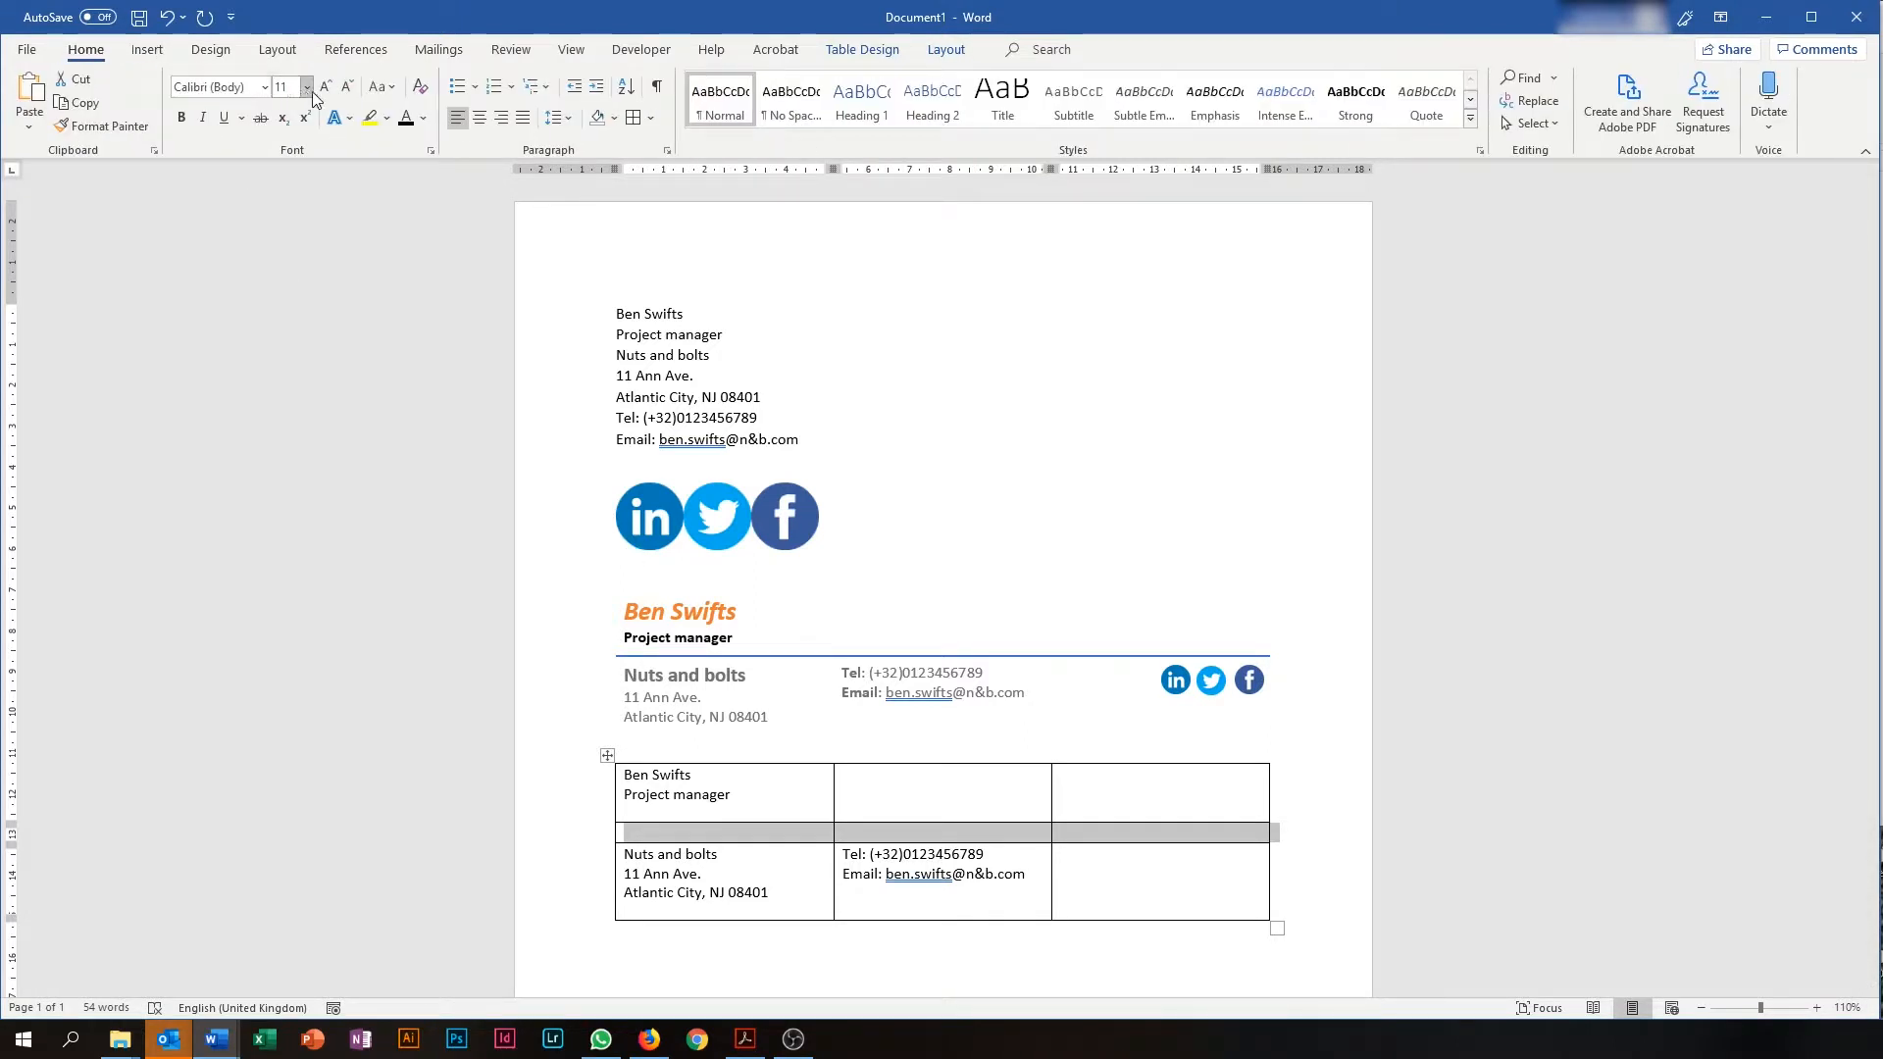
left_click(345, 90)
left_click(345, 90)
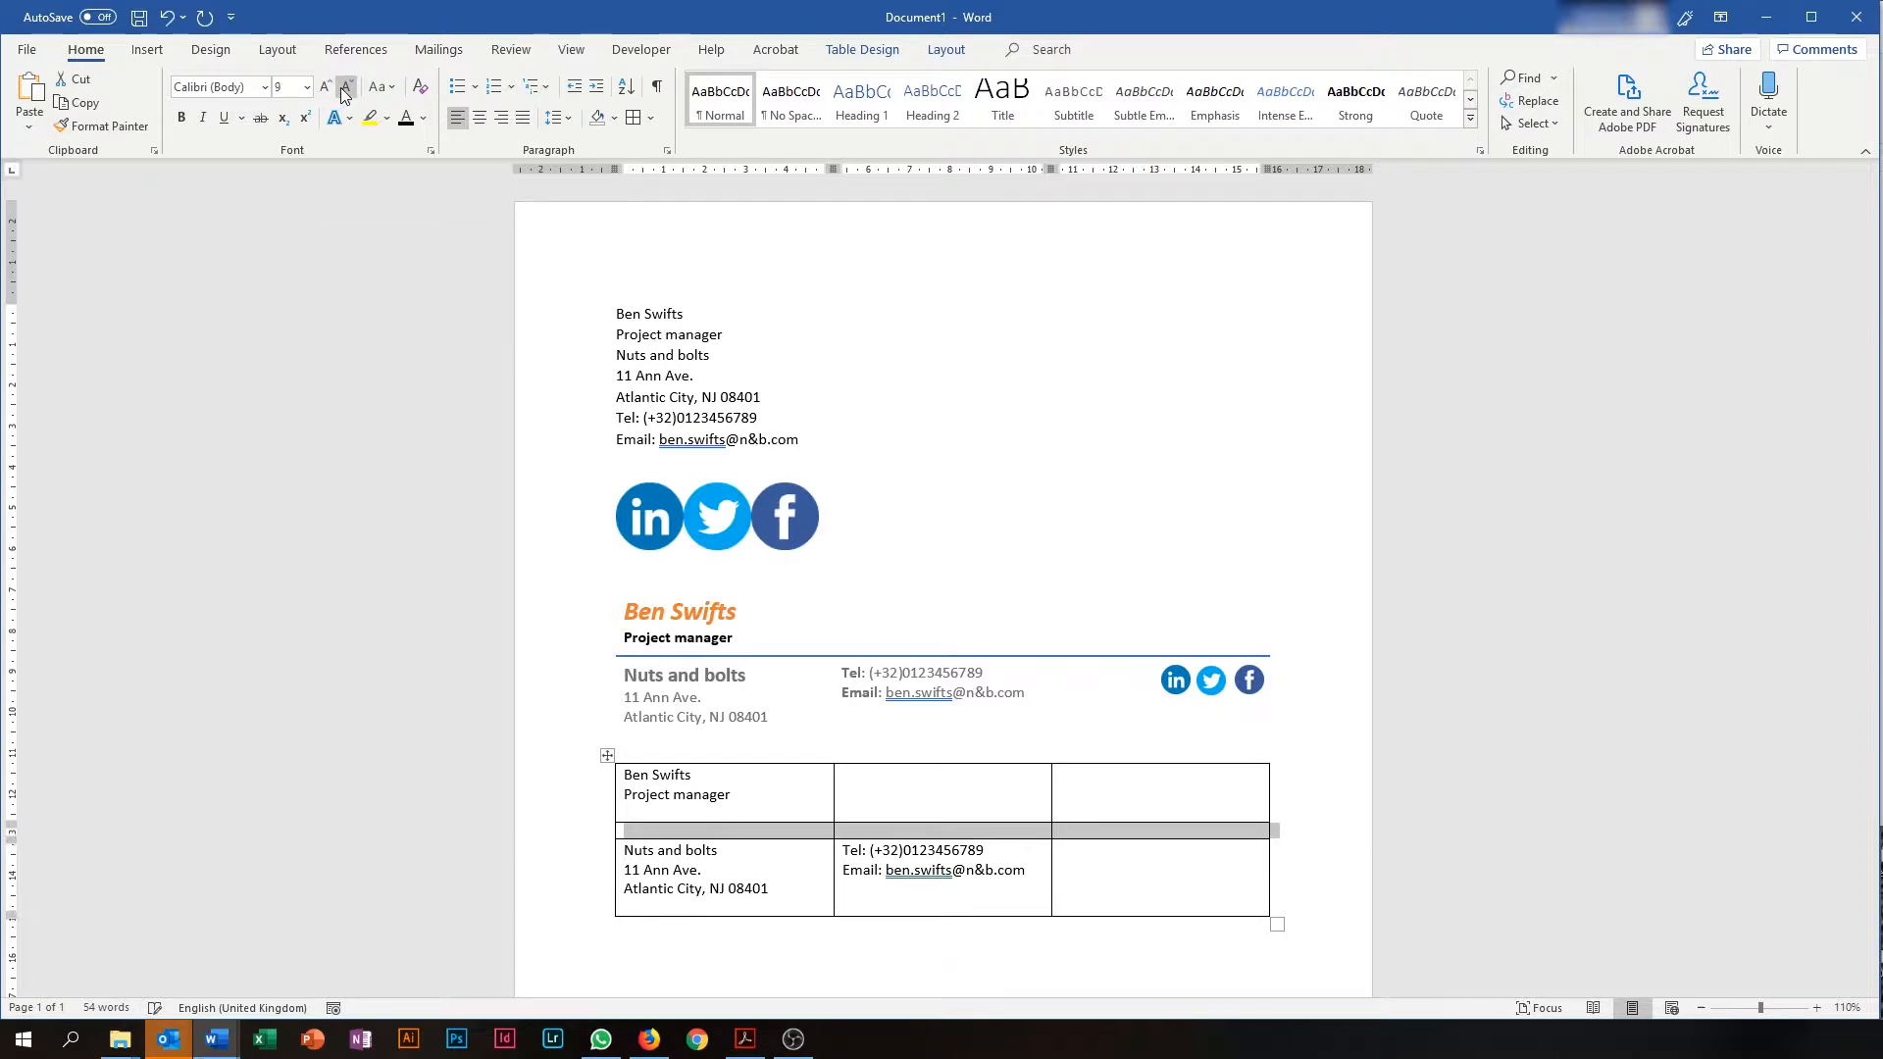
left_click(345, 90)
left_click(345, 90)
left_click(345, 91)
left_click(345, 91)
left_click(345, 90)
left_click(345, 91)
left_click(345, 90)
left_click(345, 90)
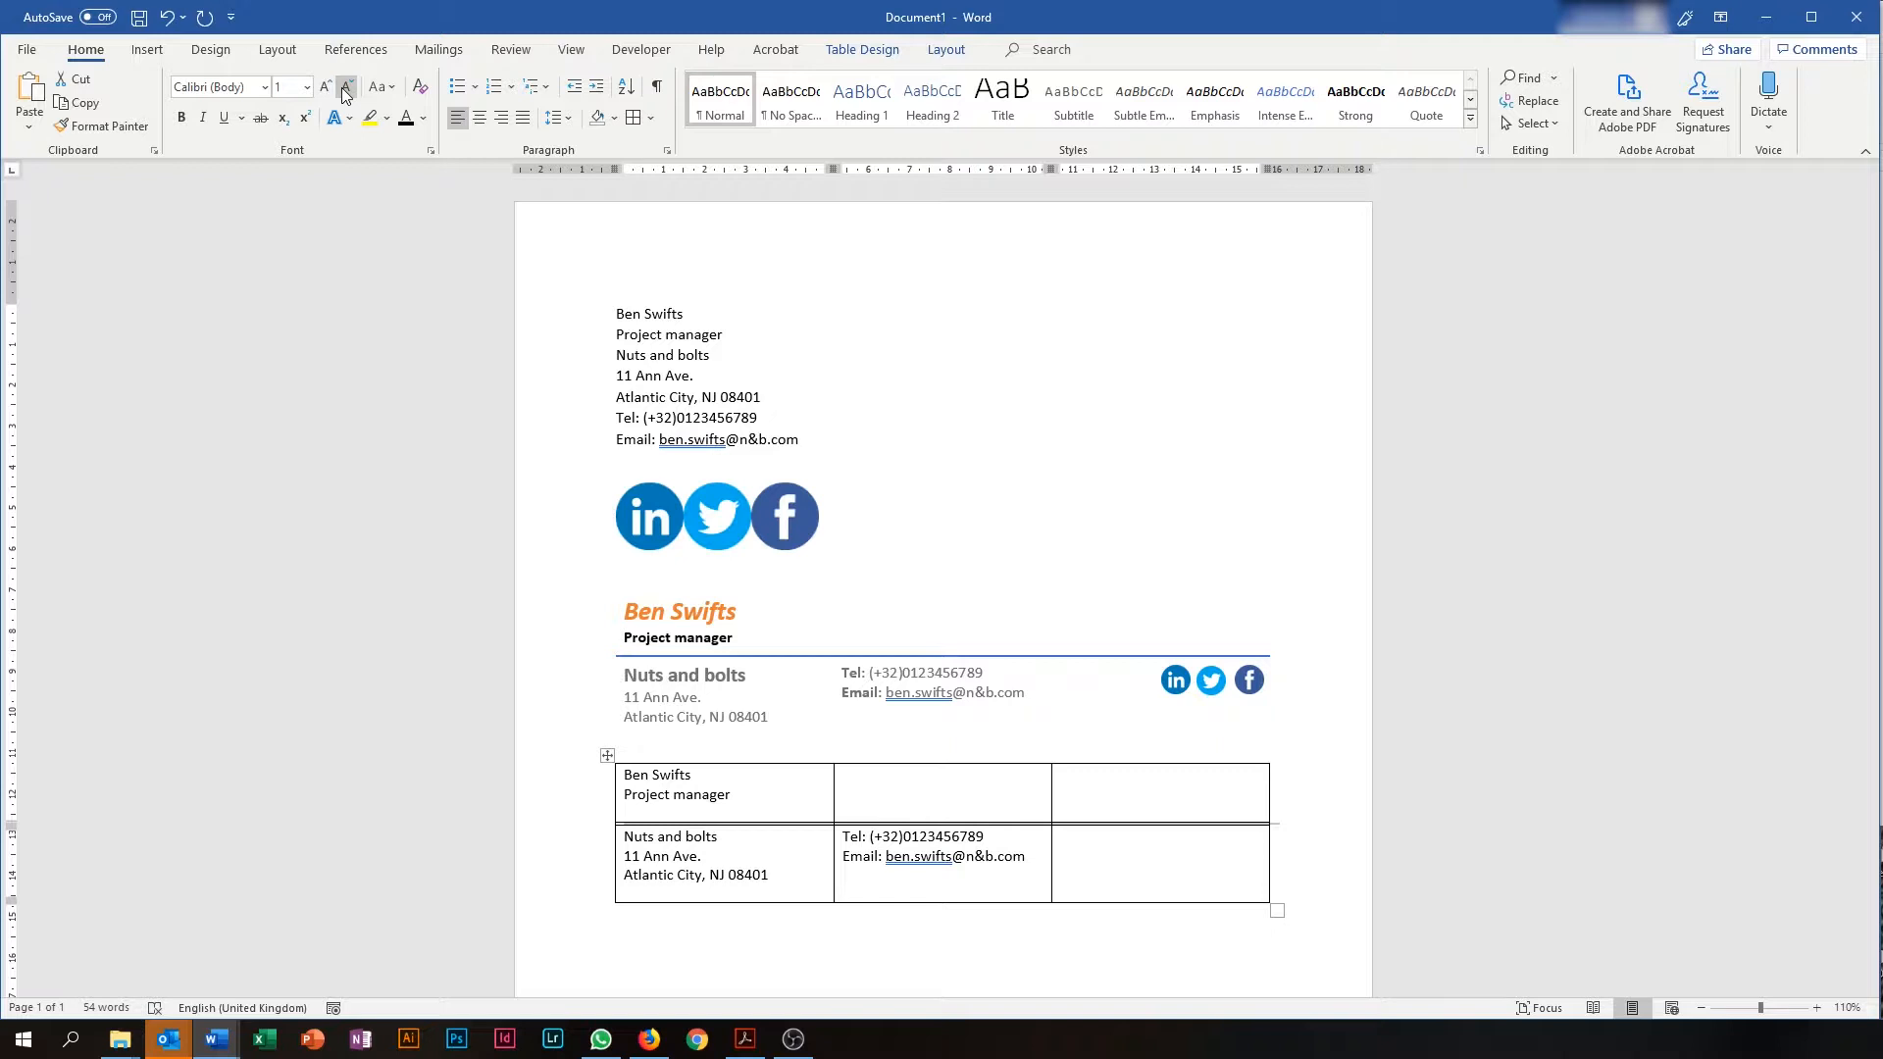
Shade the thin middle row with the blue theme colour and deselect it.
left_click(615, 119)
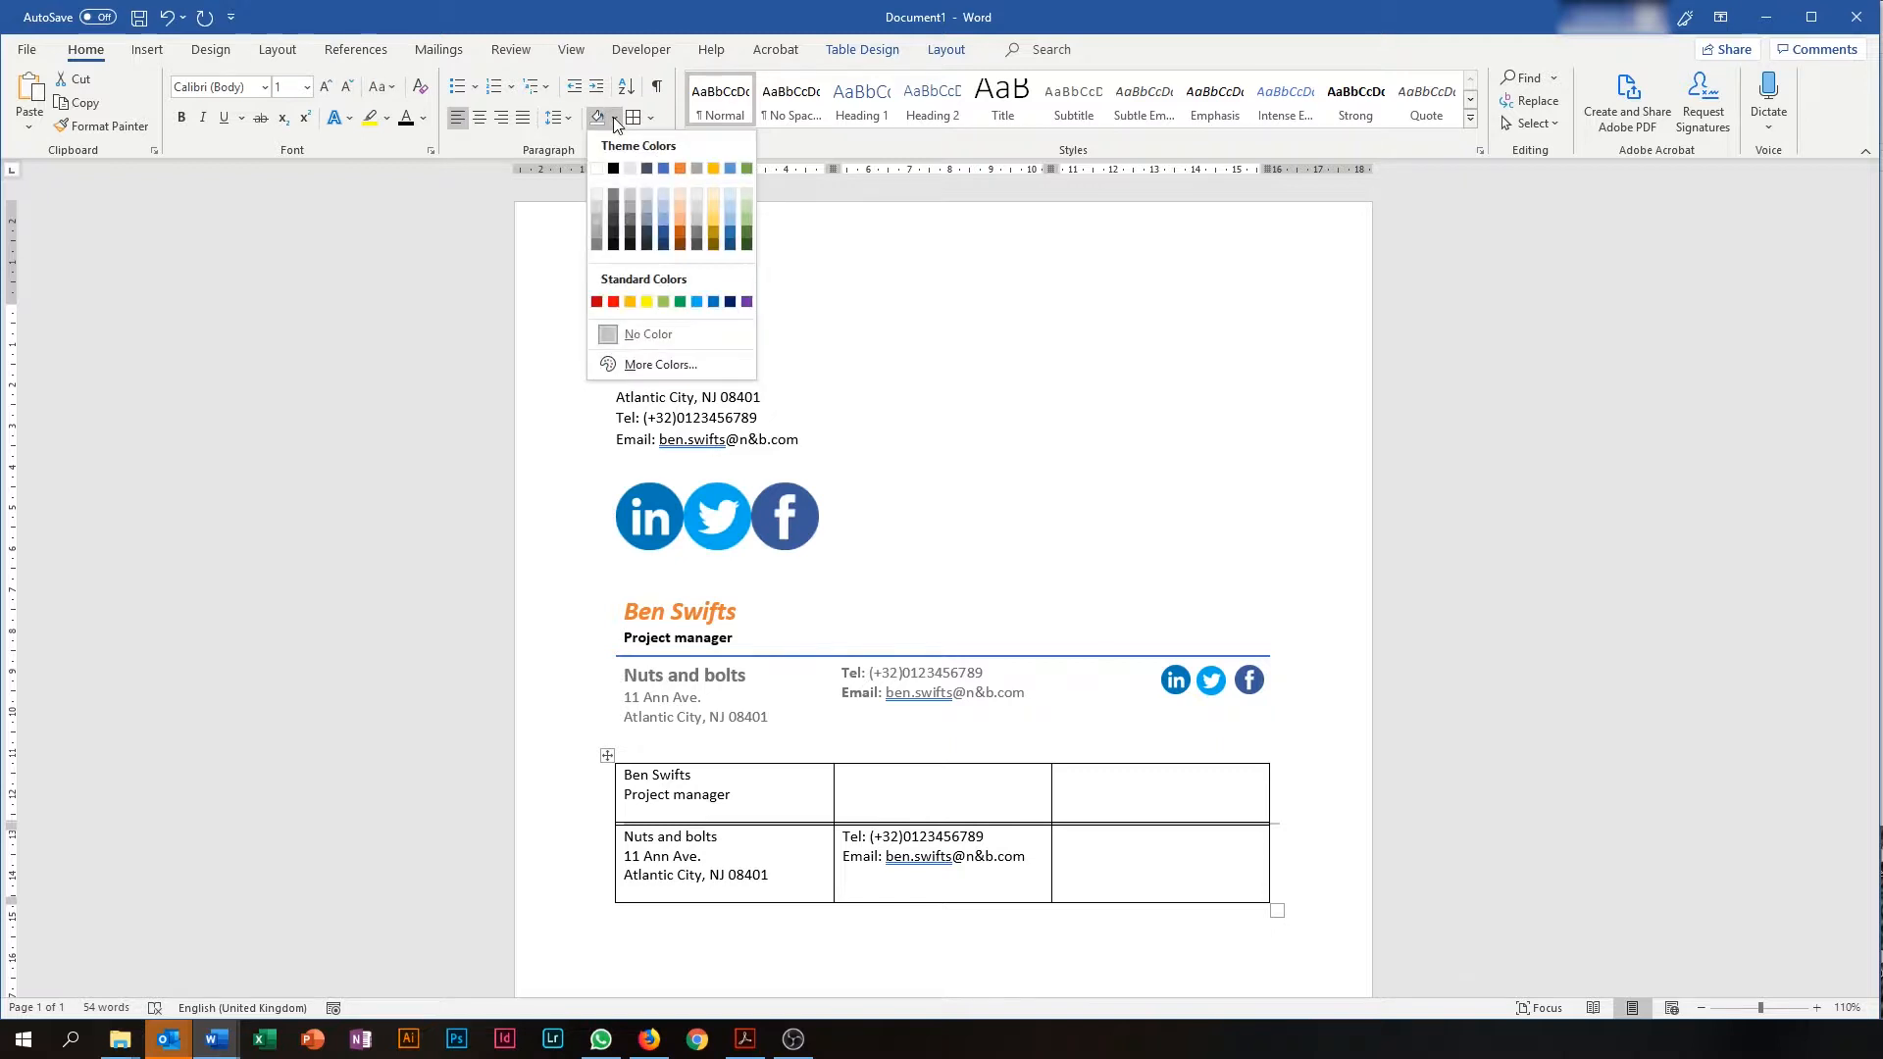
left_click(663, 176)
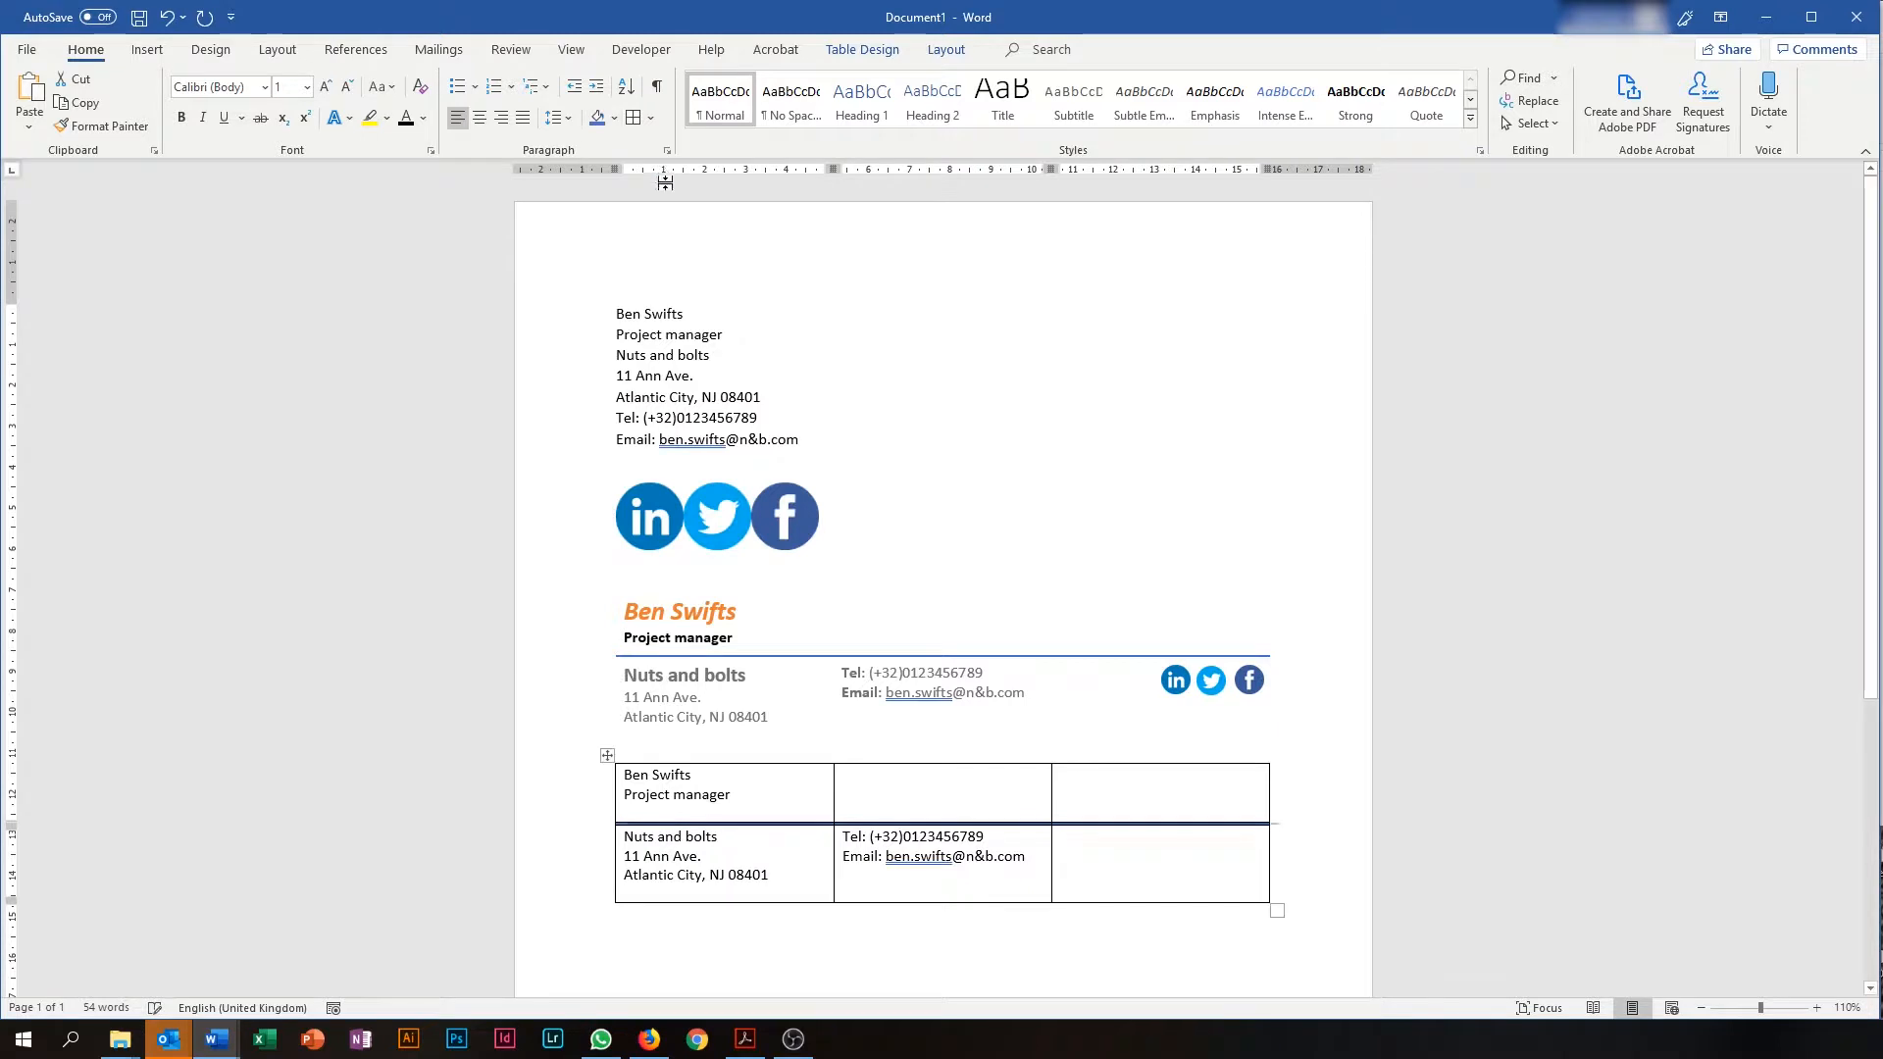
left_click(777, 947)
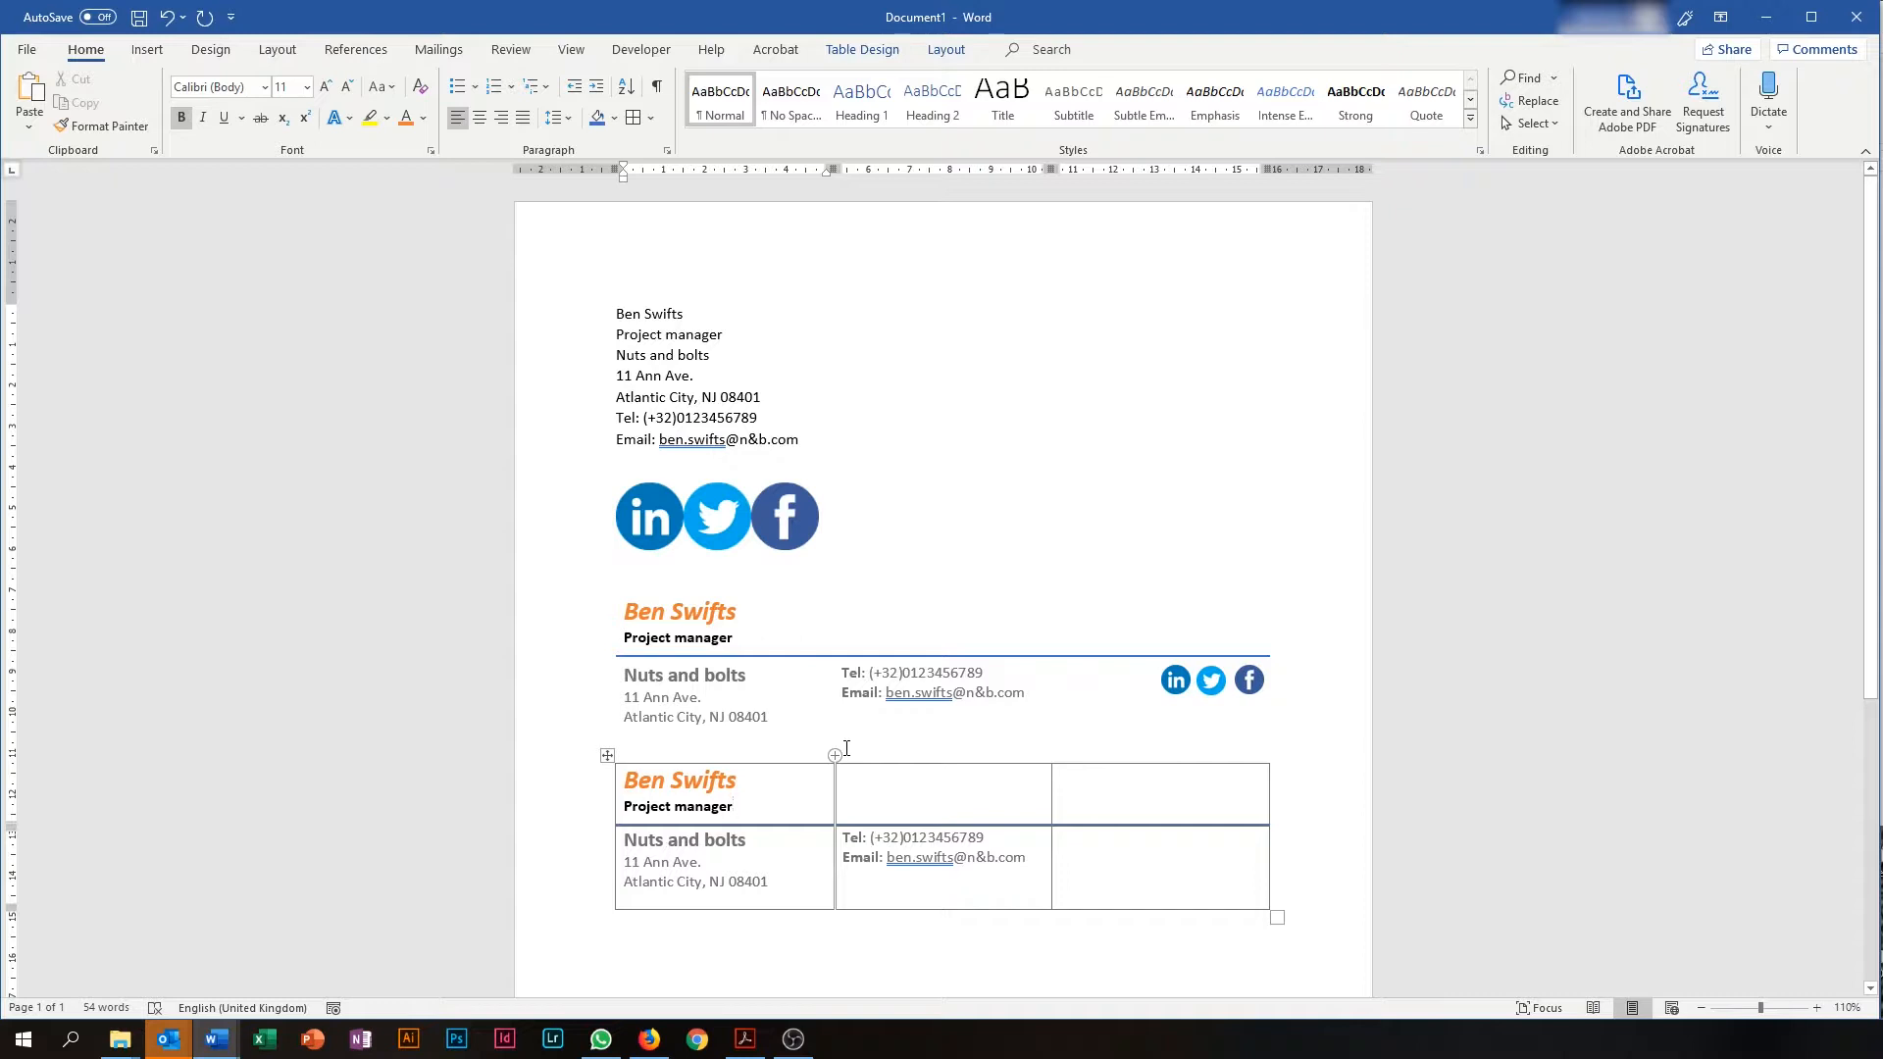
Resize the large LinkedIn icon above the sample signature to a height of 0.7 cm.
left_click(898, 592)
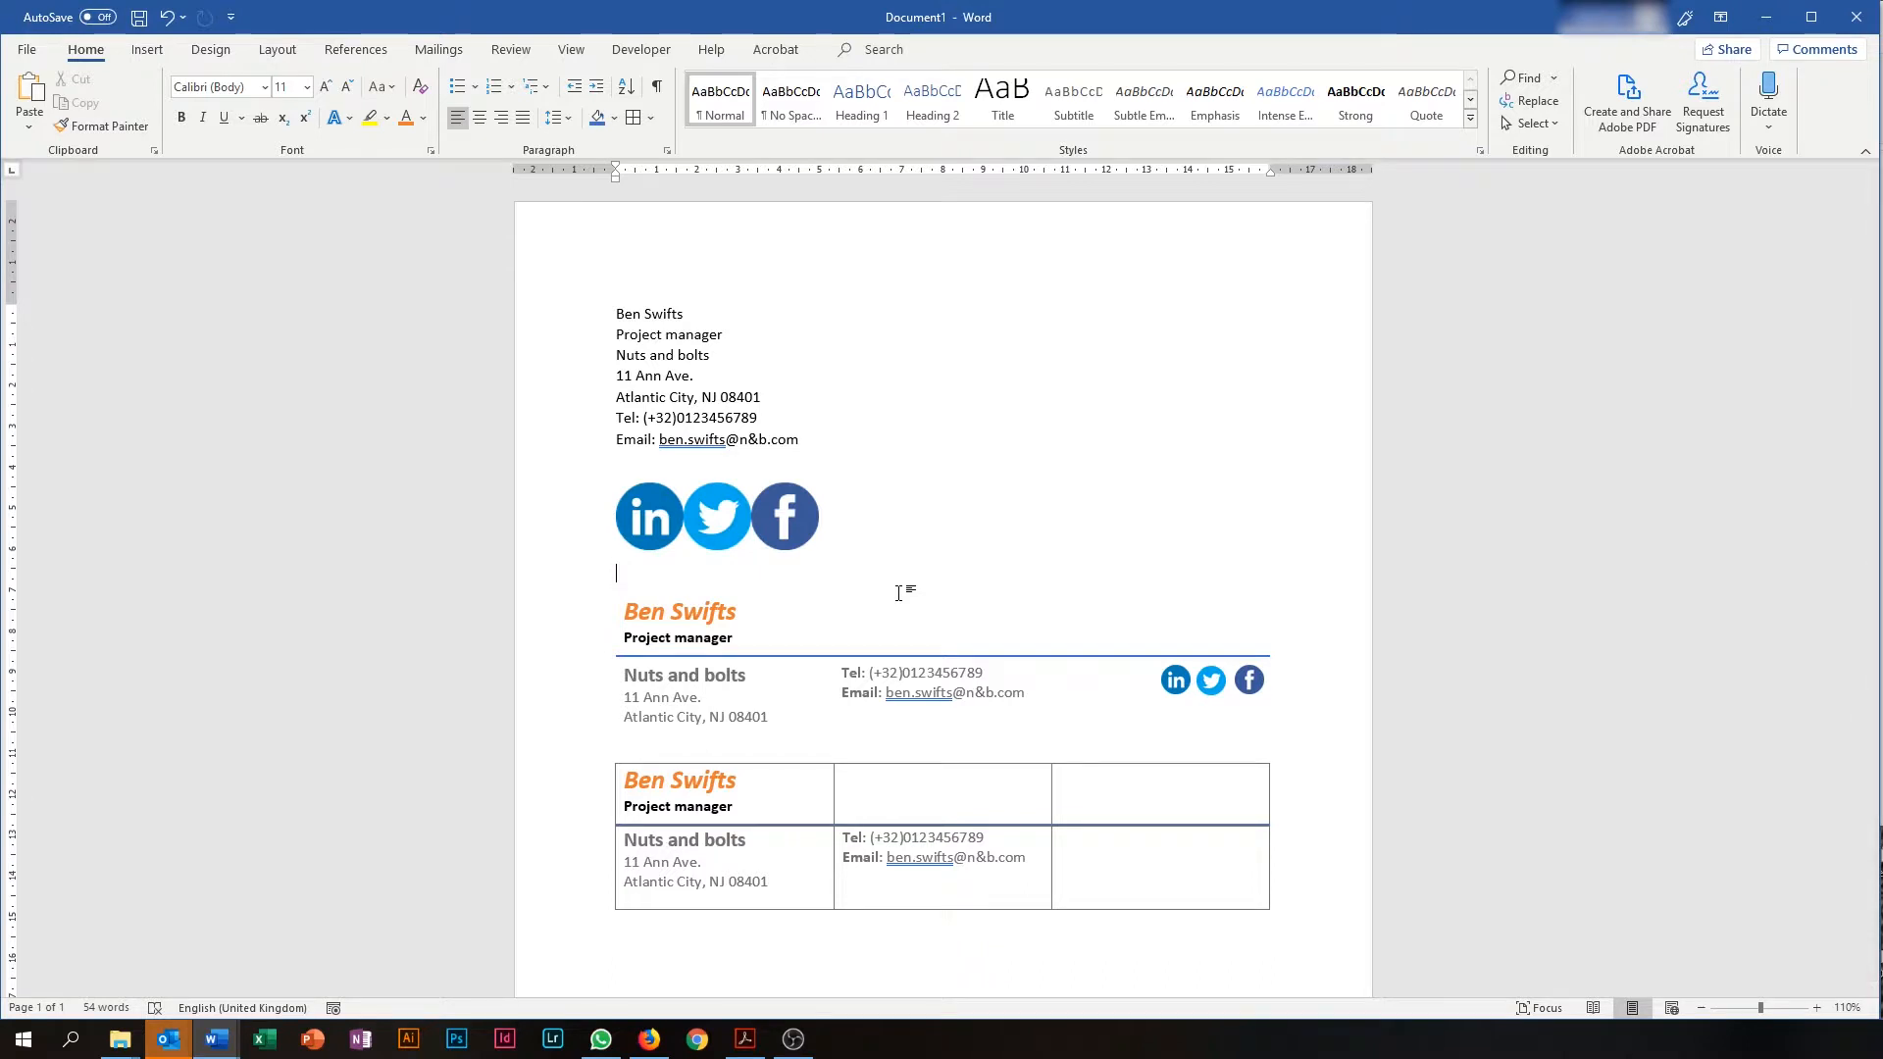
left_click(651, 518)
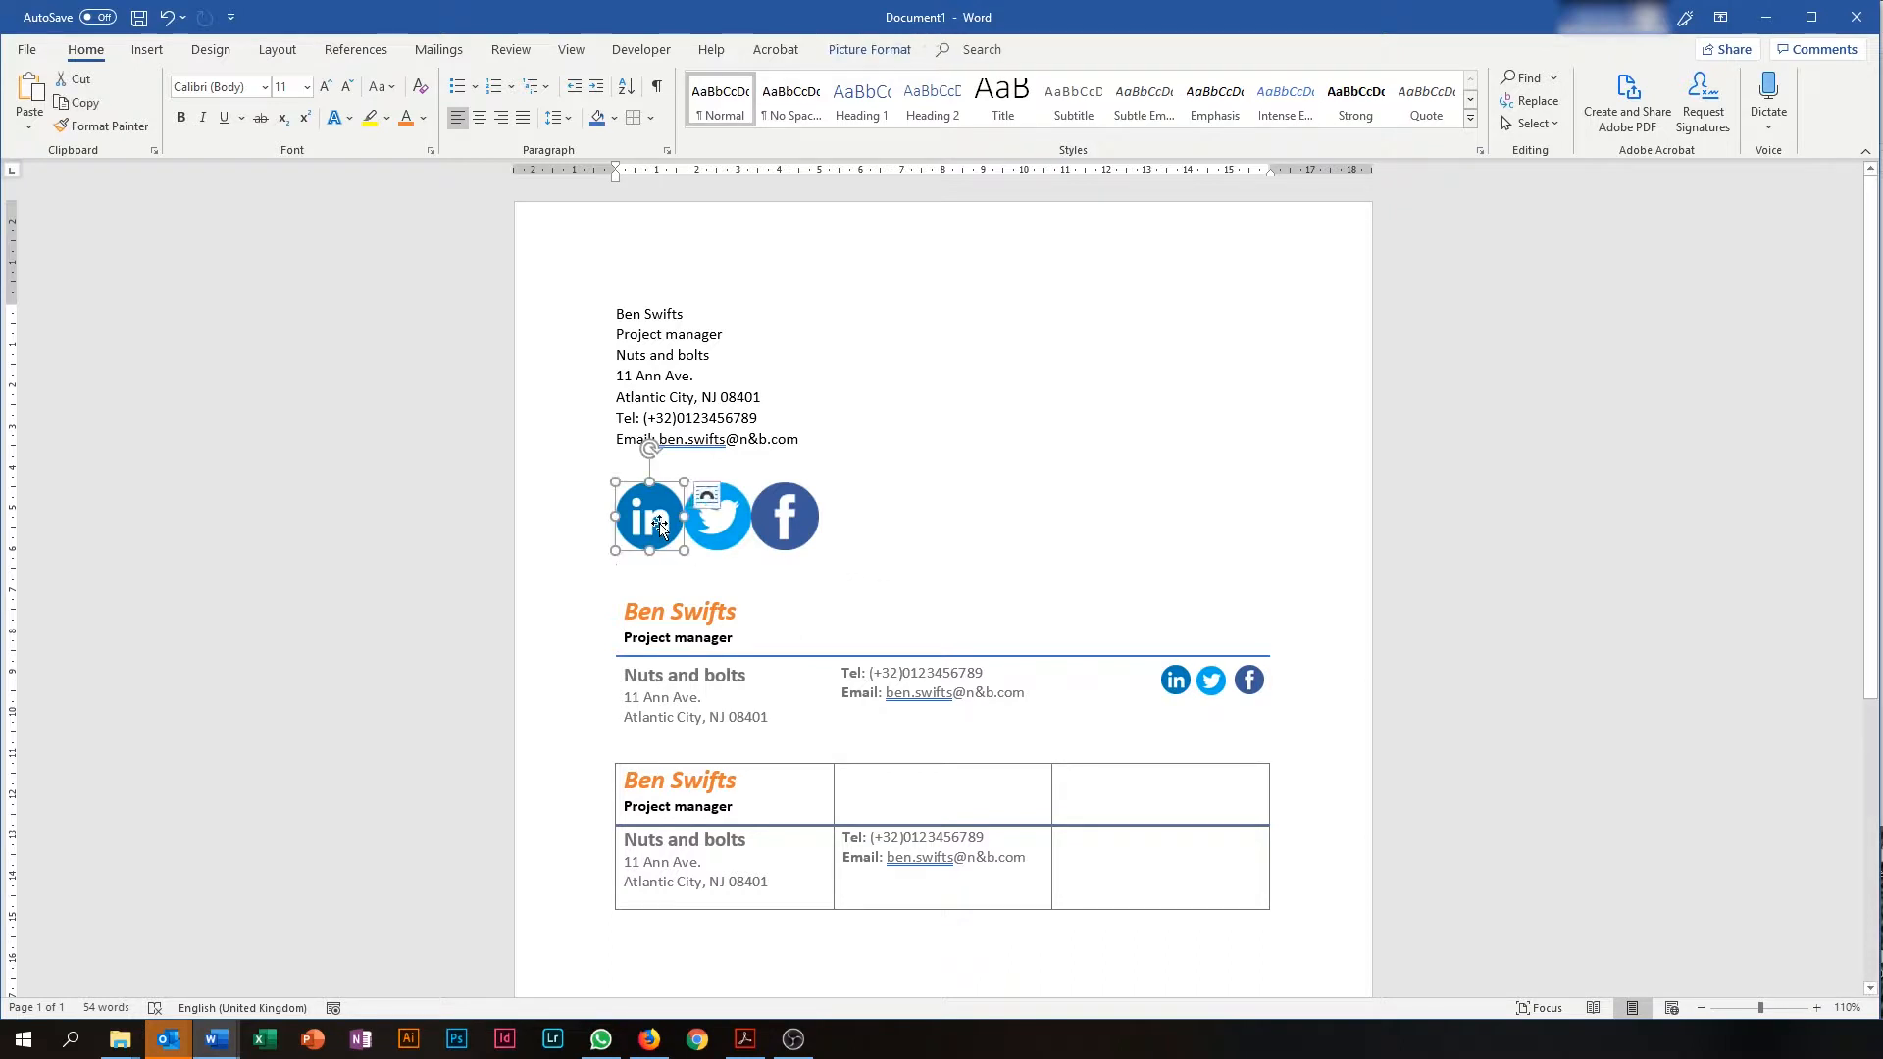
left_click(888, 54)
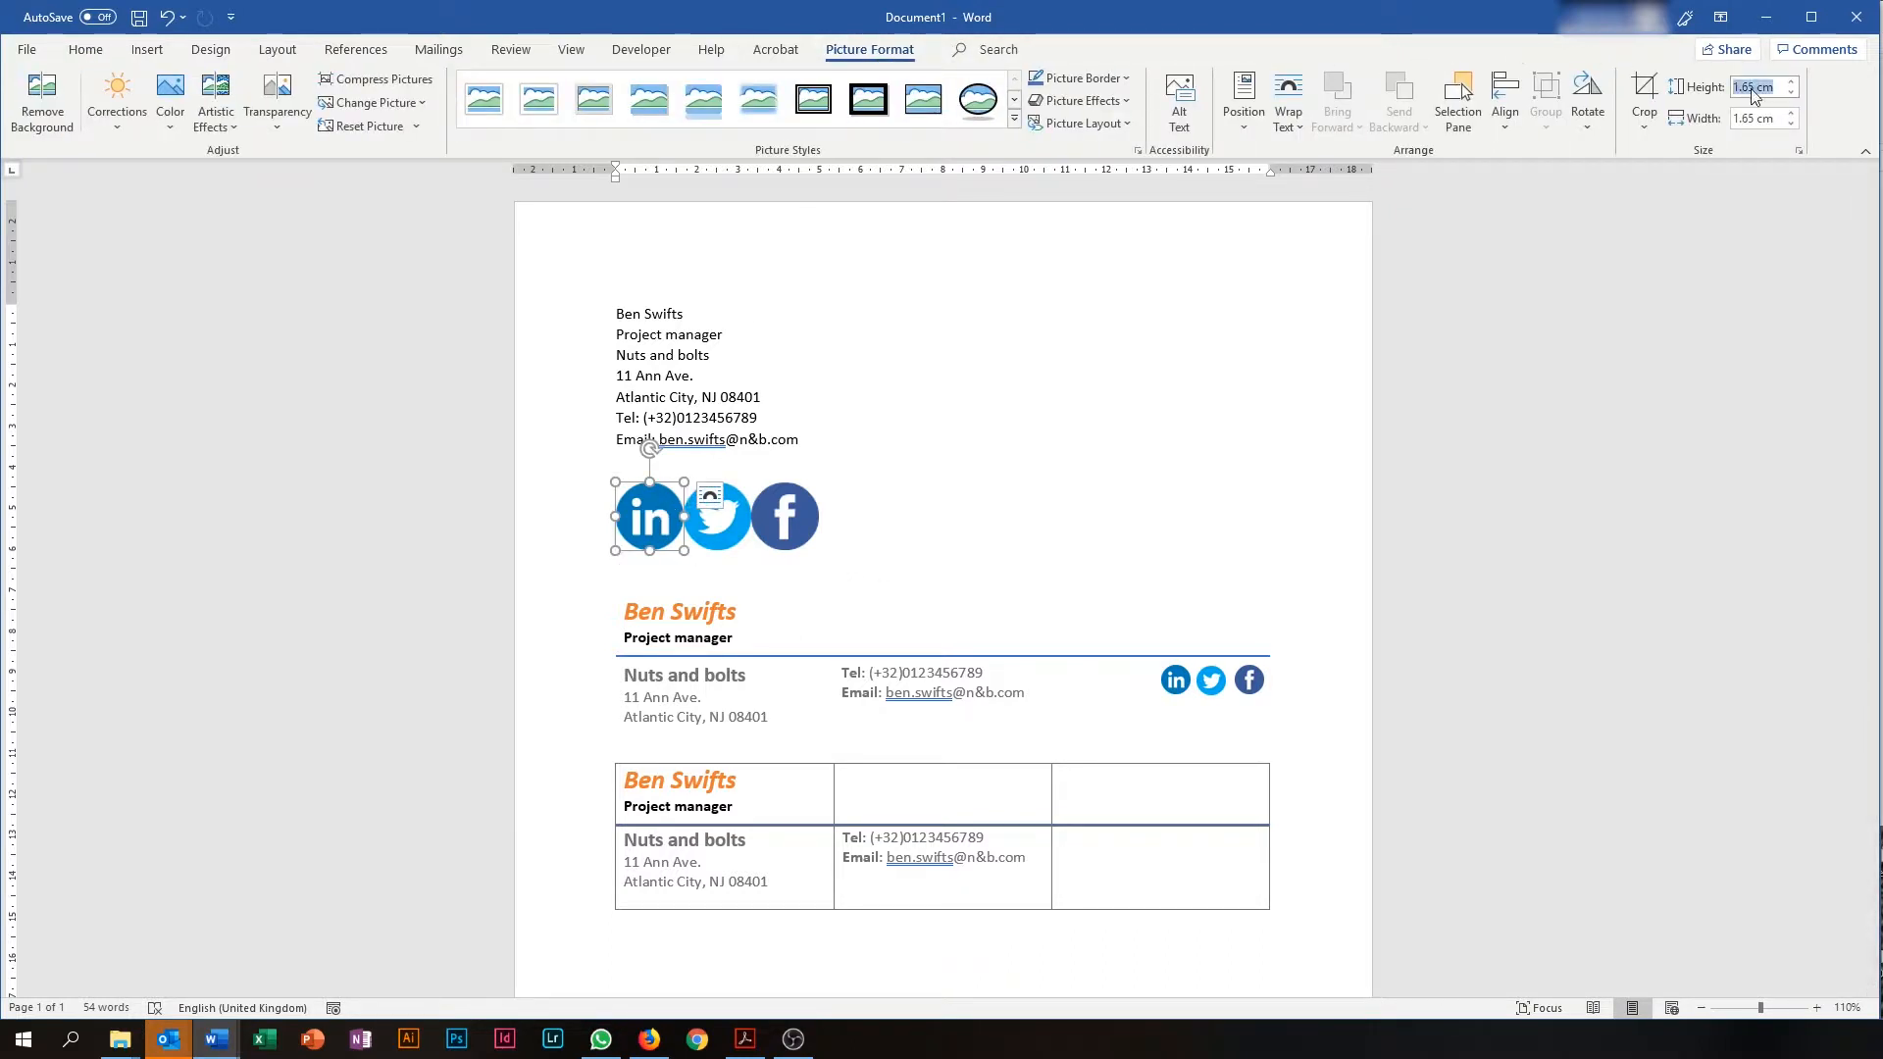
left_click_drag(1744, 92, 1821, 94)
type("0.7")
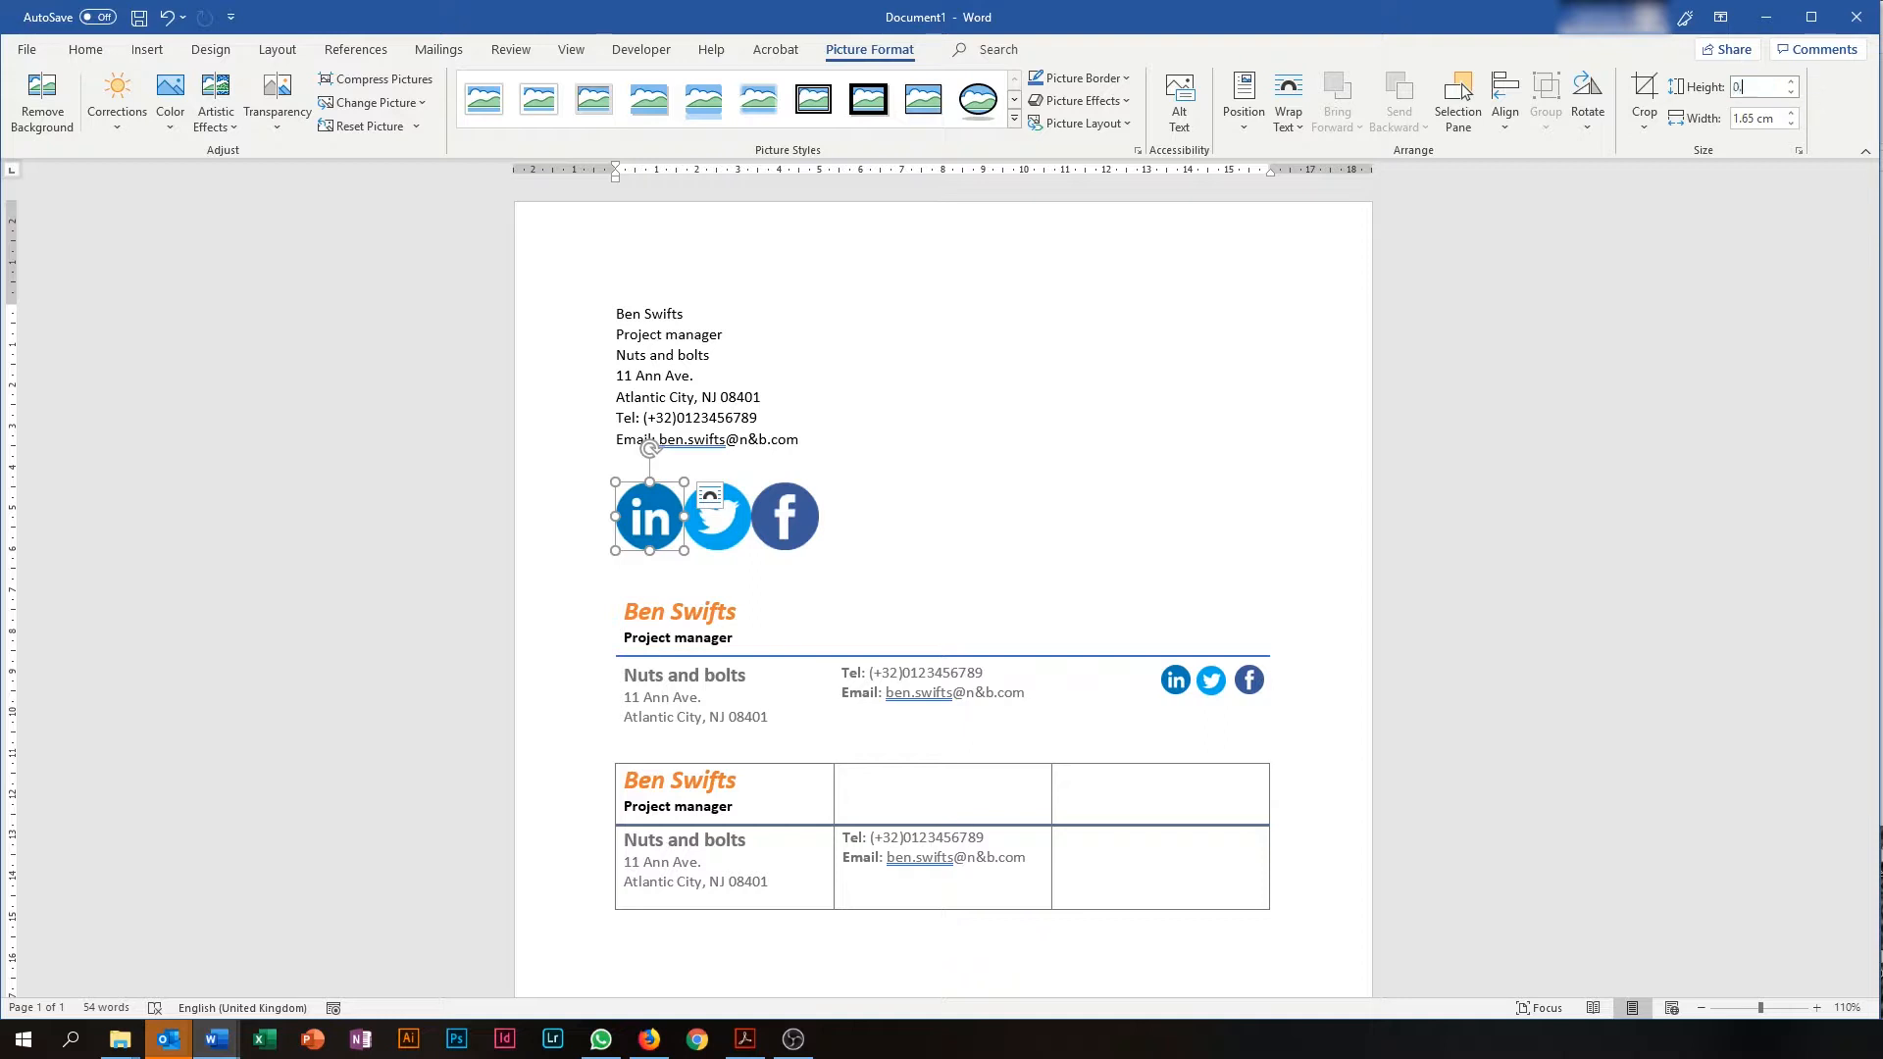
key("Return")
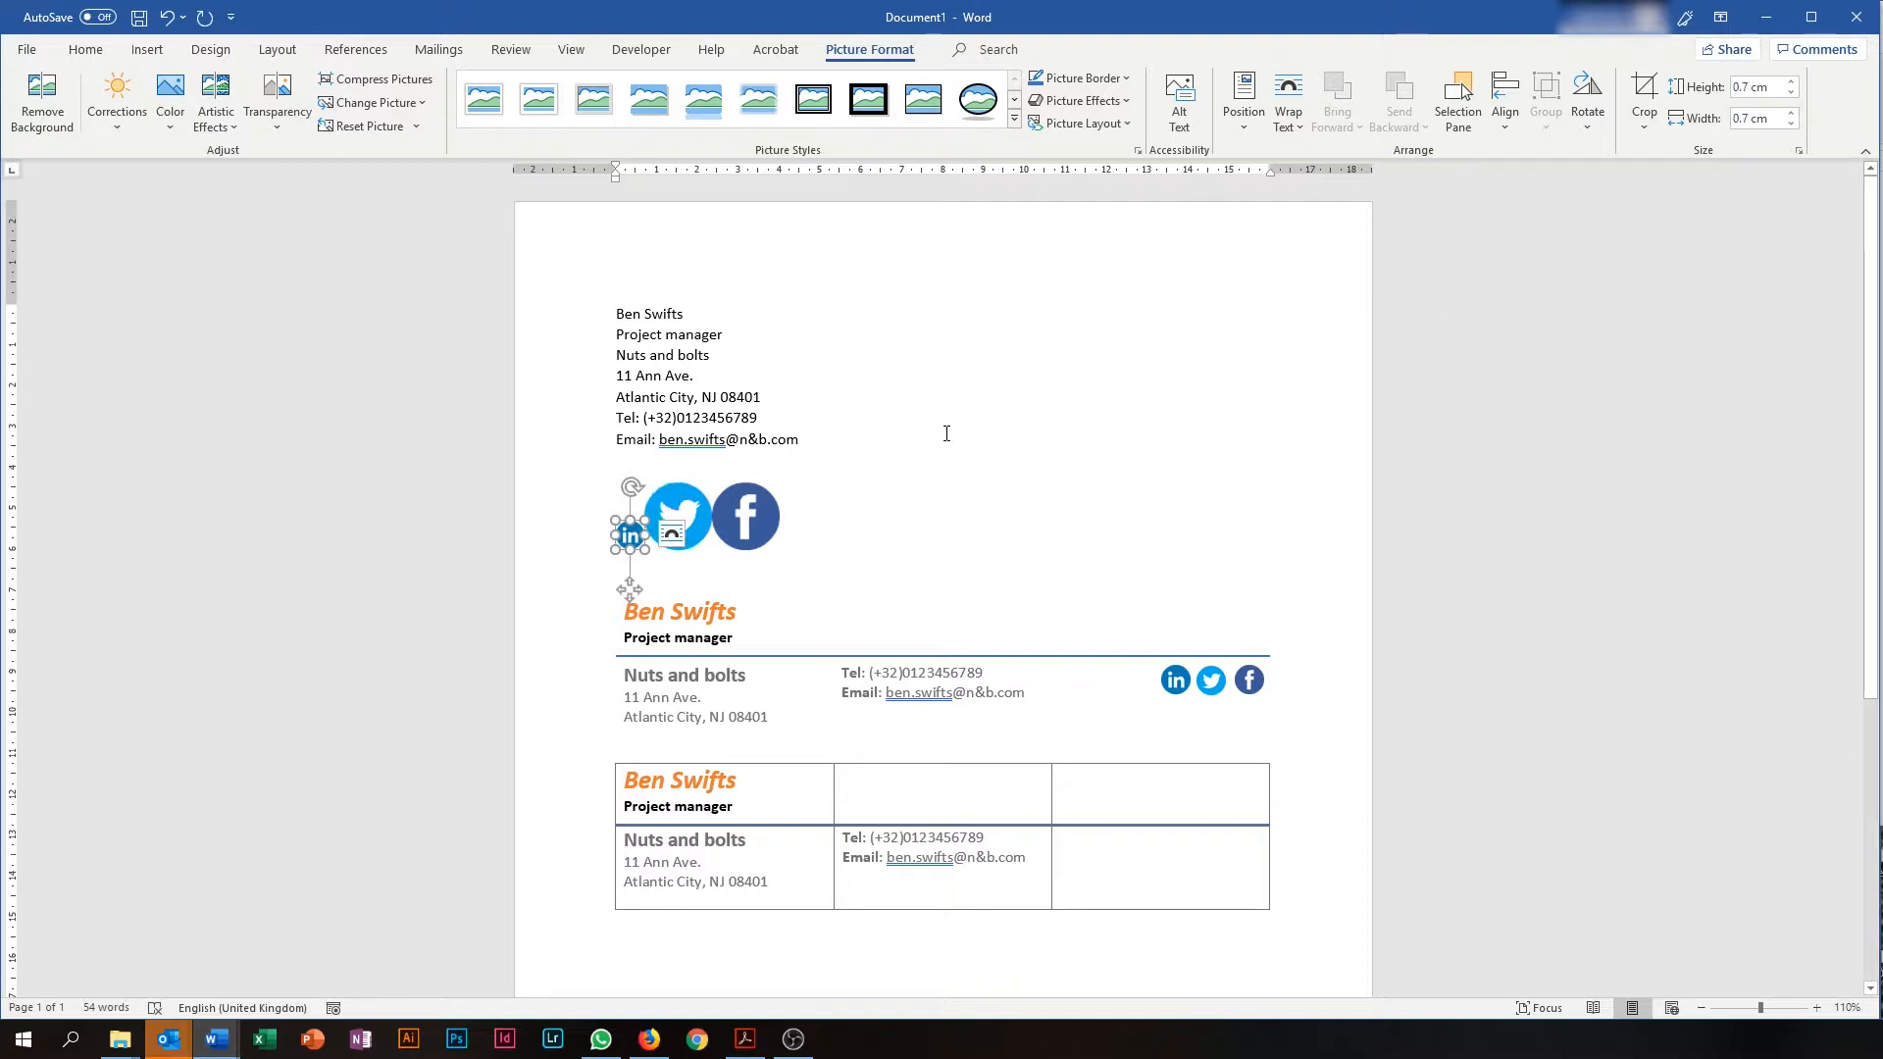
Resize the large Twitter icon to a height of 0.7 cm.
left_click(689, 509)
left_click(1756, 85)
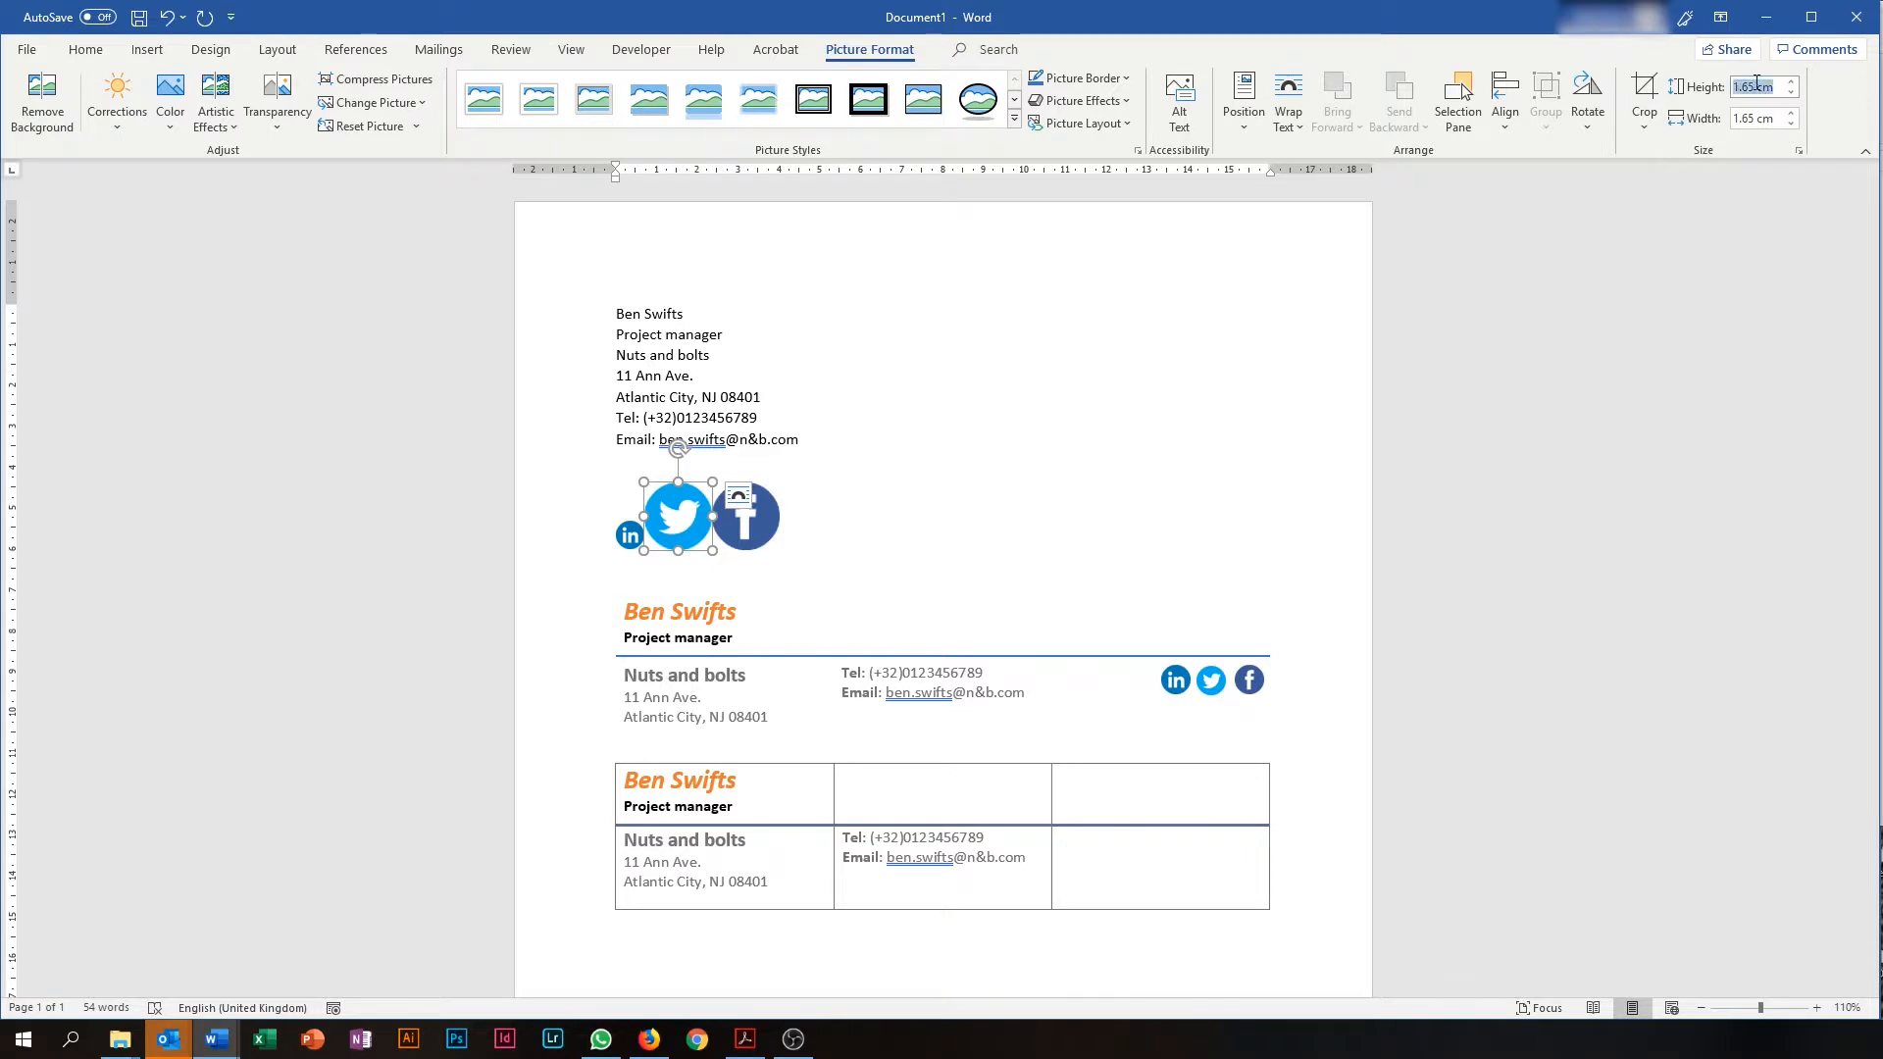
type("0.7")
key("Return")
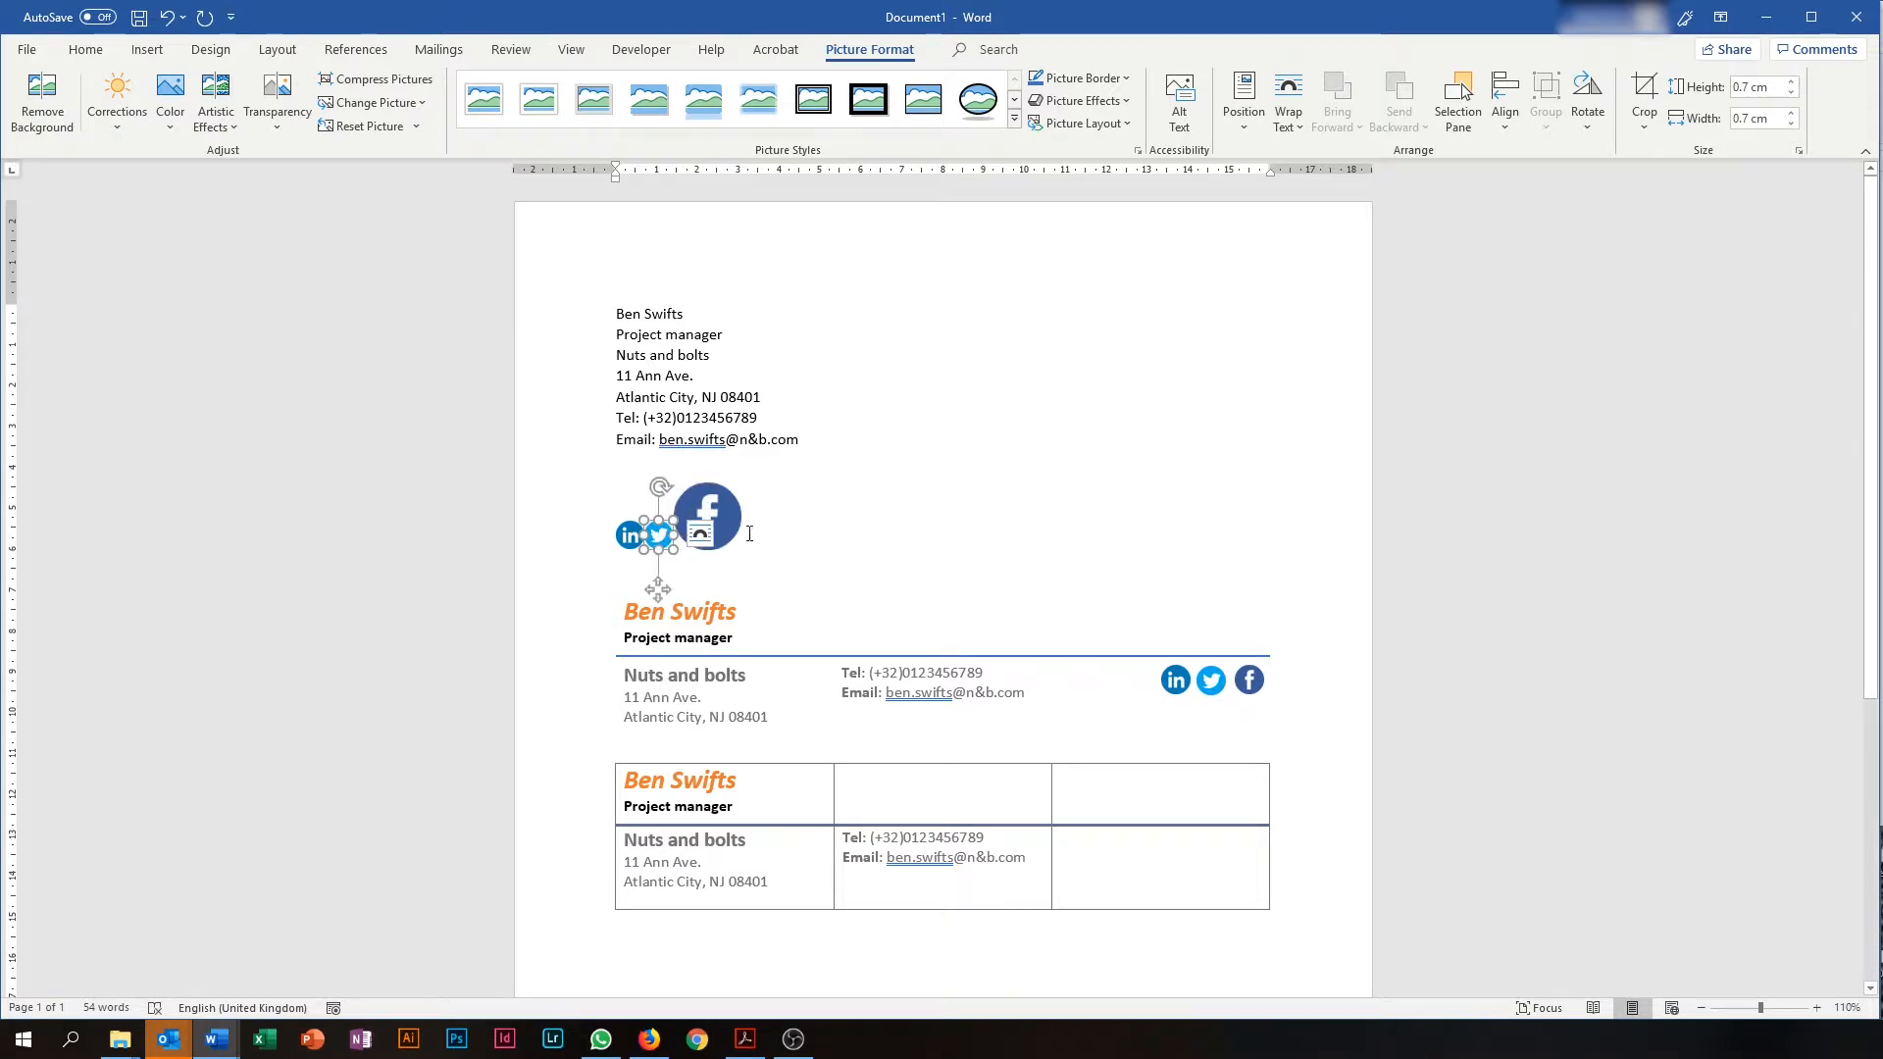
Resize the large Facebook icon to a height of 0.7 cm.
left_click(708, 515)
left_click(1771, 87)
type("0.7")
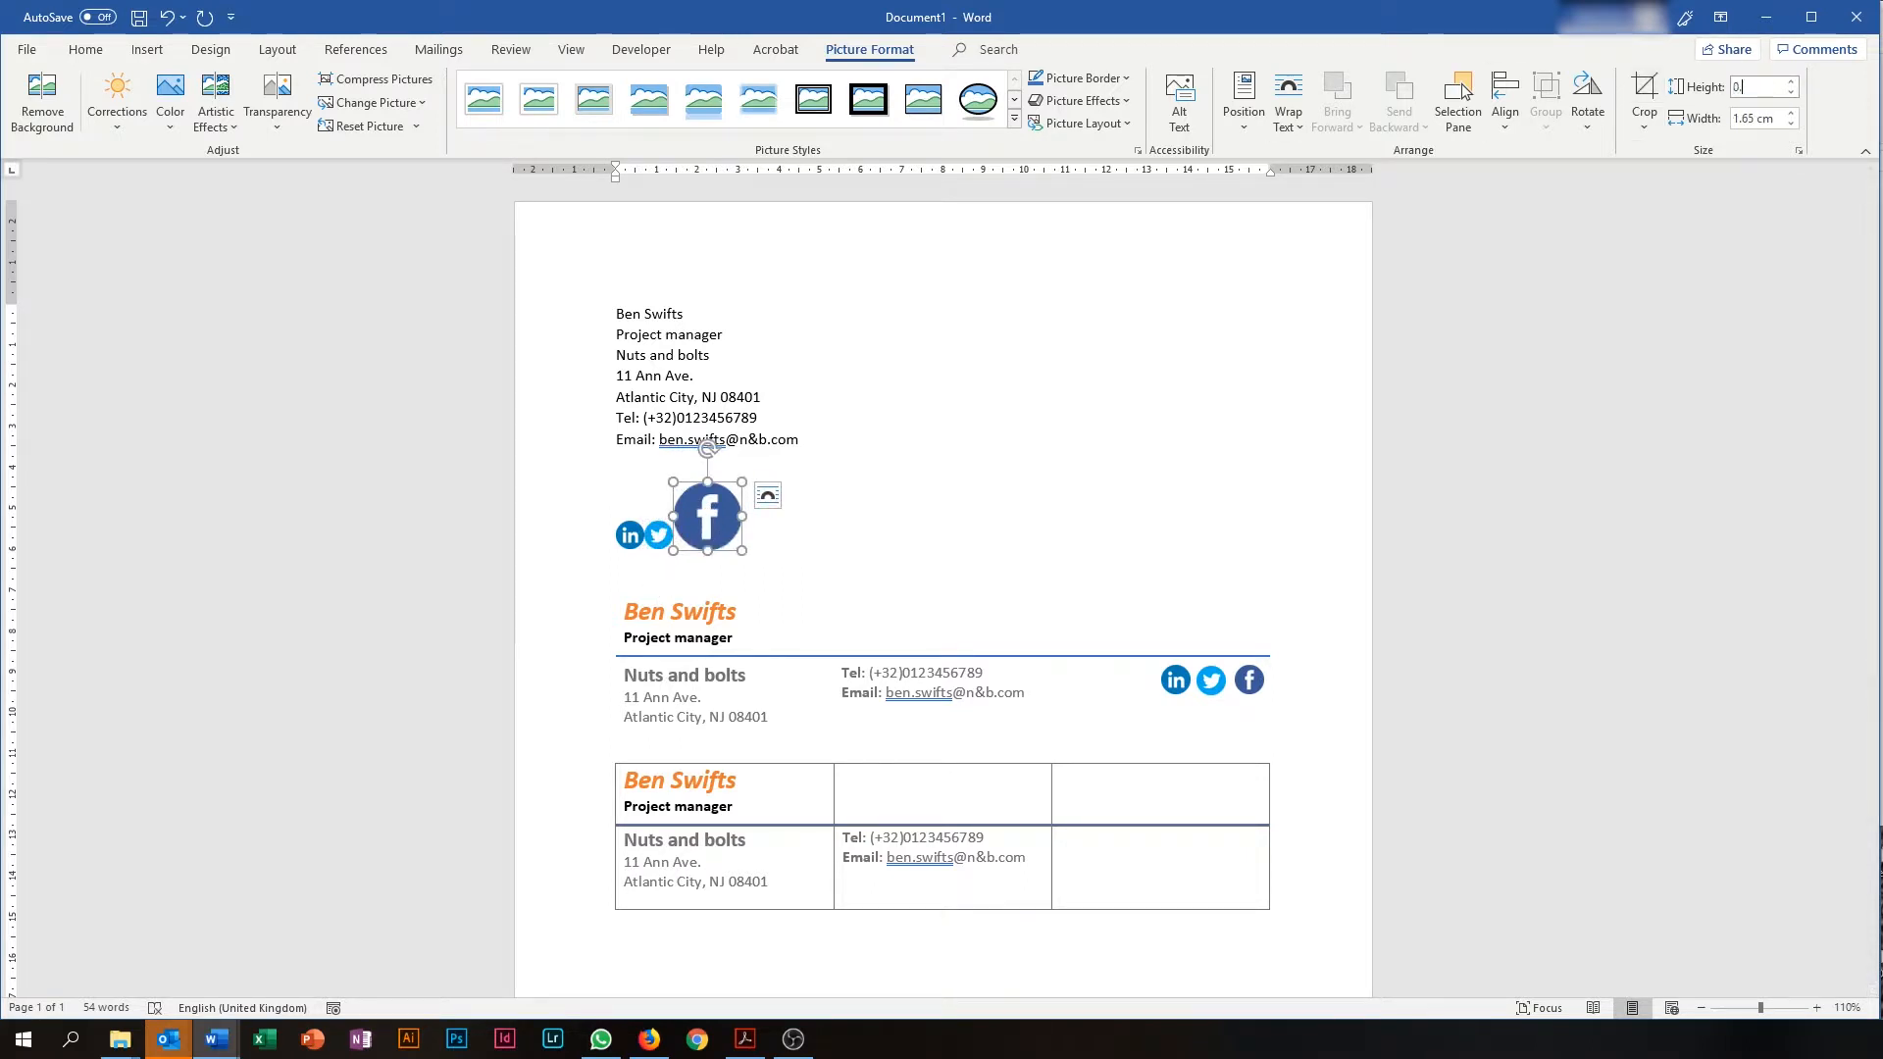
key("Return")
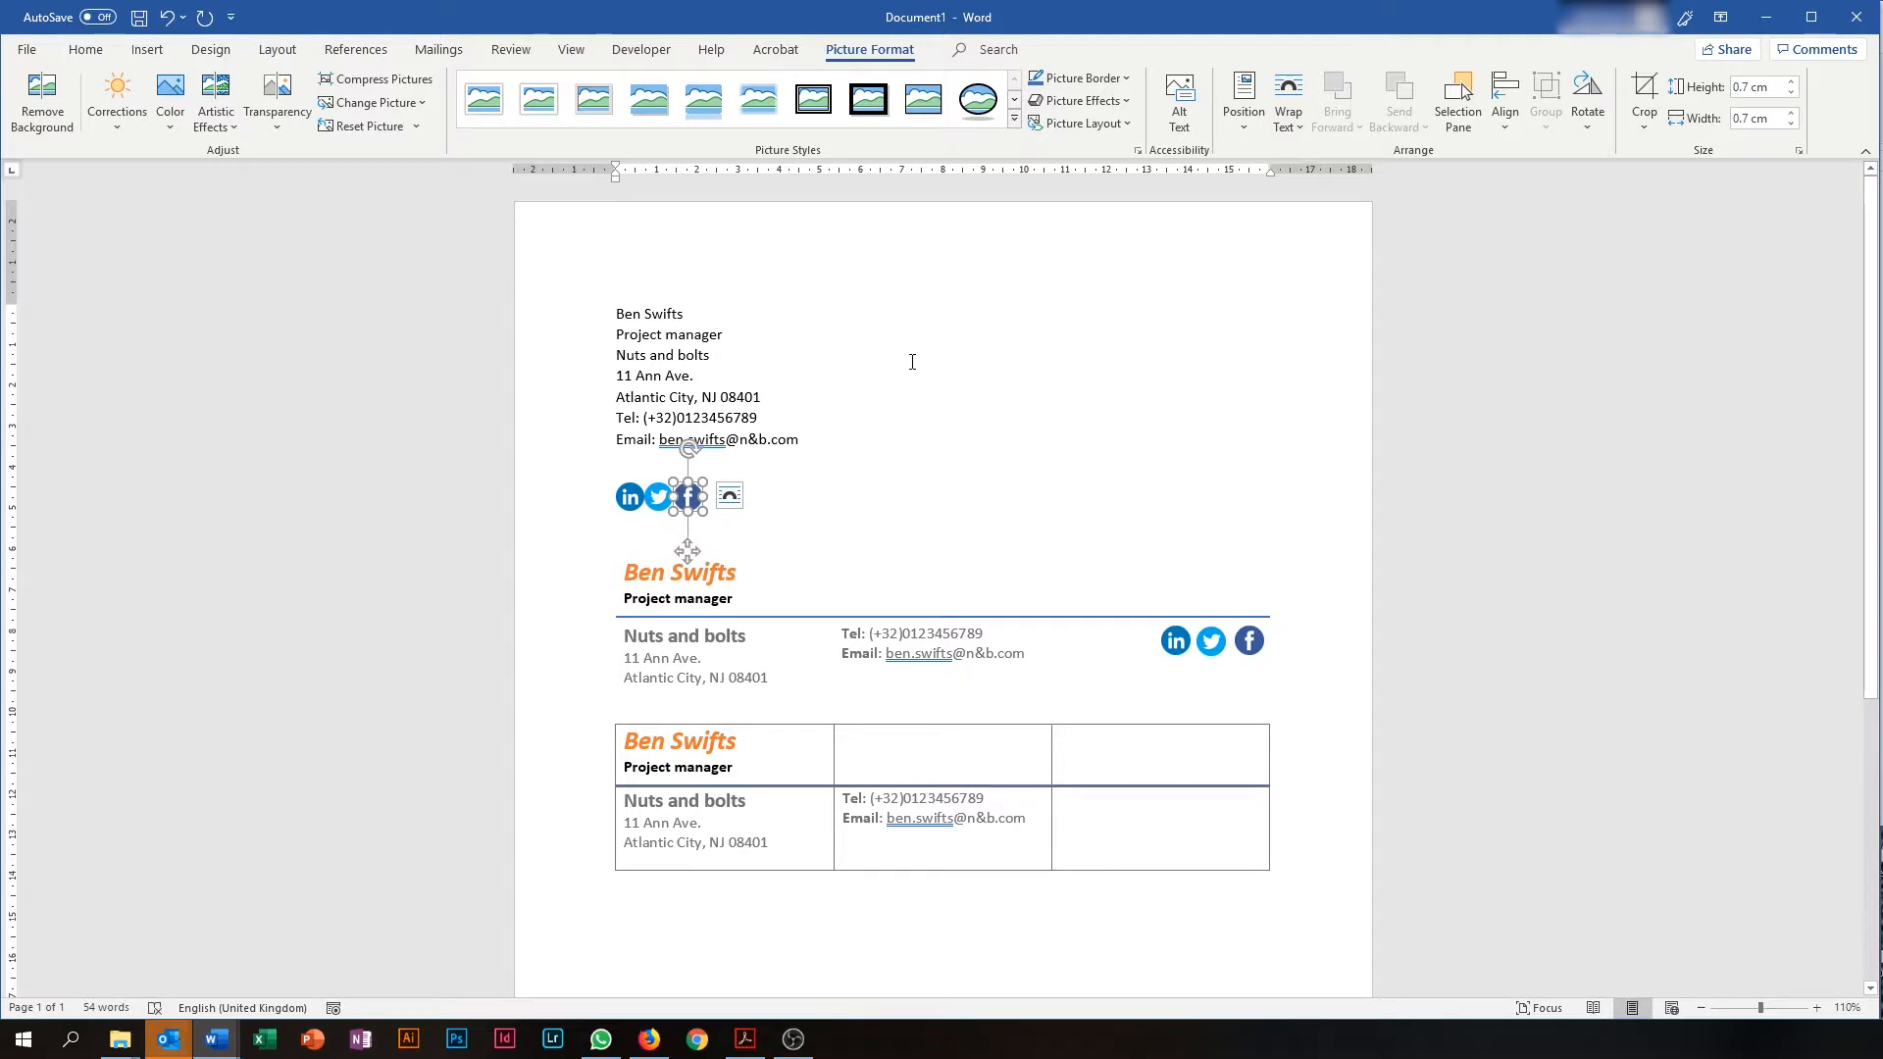
Set the resized Facebook icon's text wrapping to In Front of Text and move it into the new table's bottom-right cell.
left_click(728, 496)
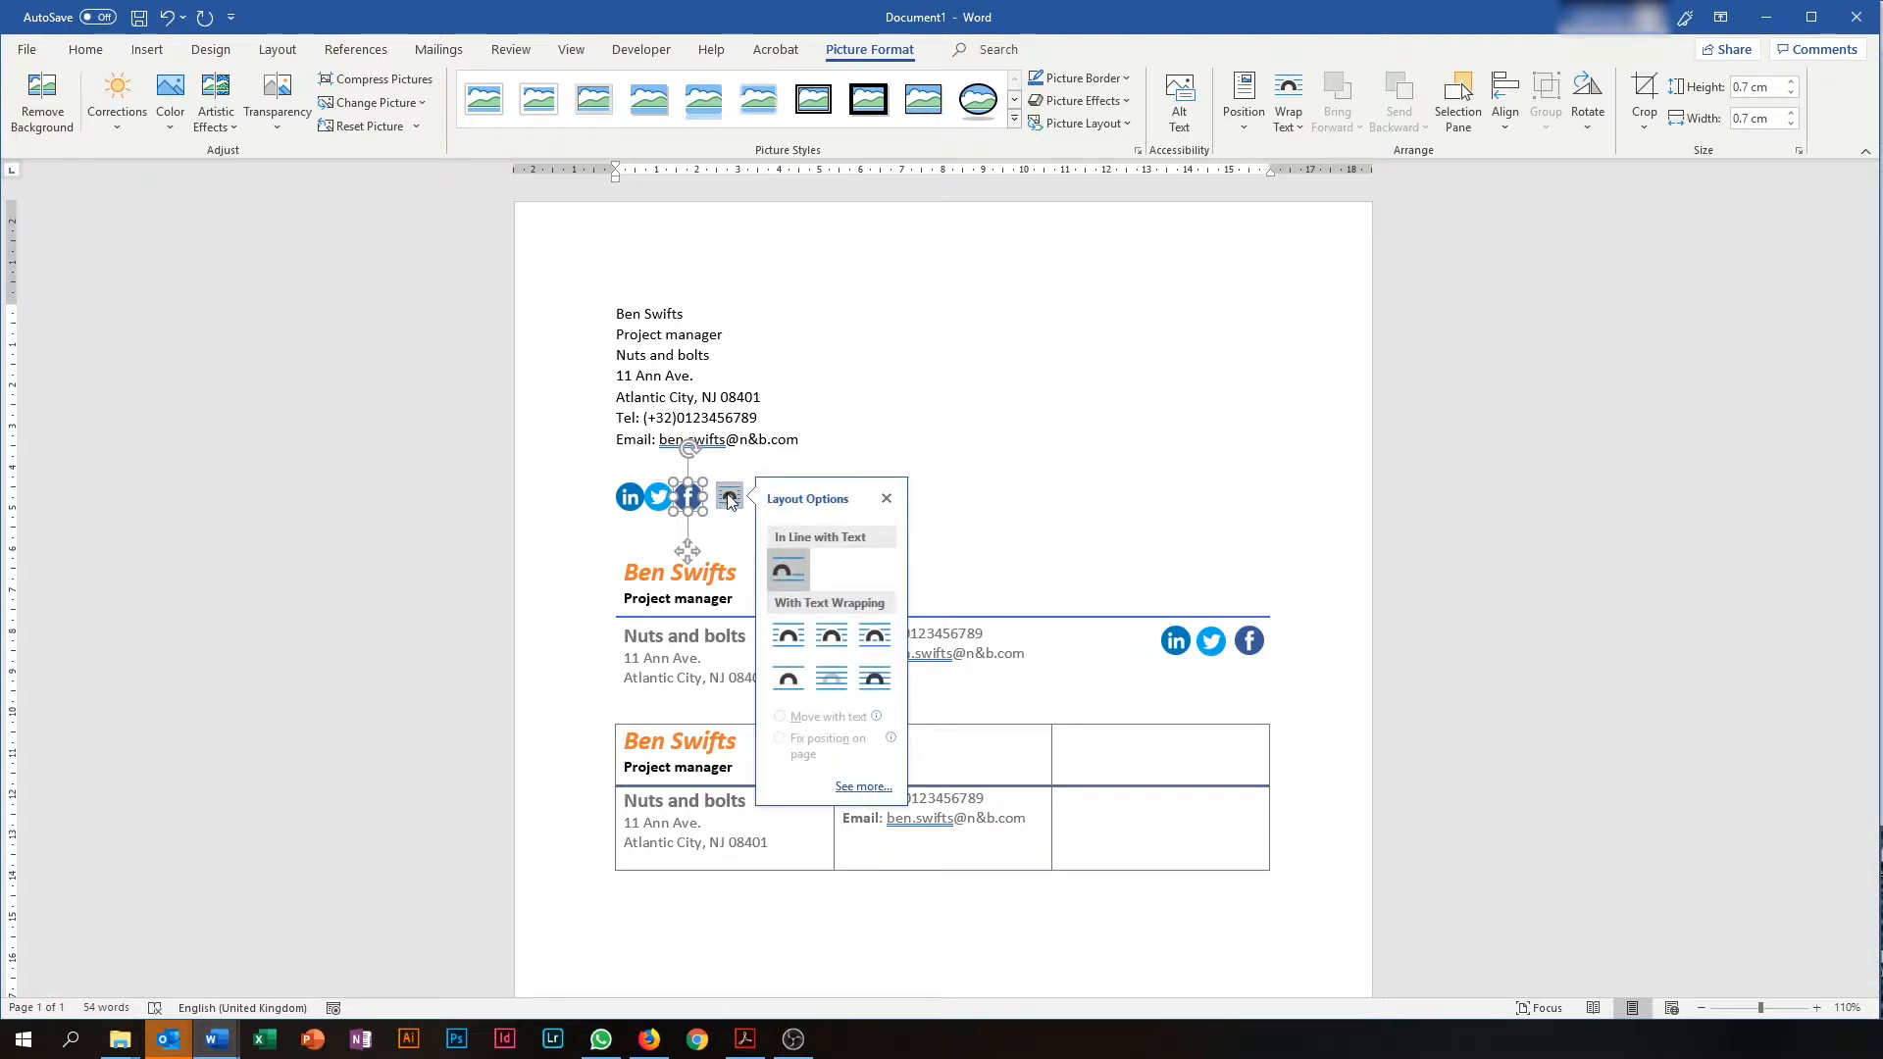
left_click(874, 677)
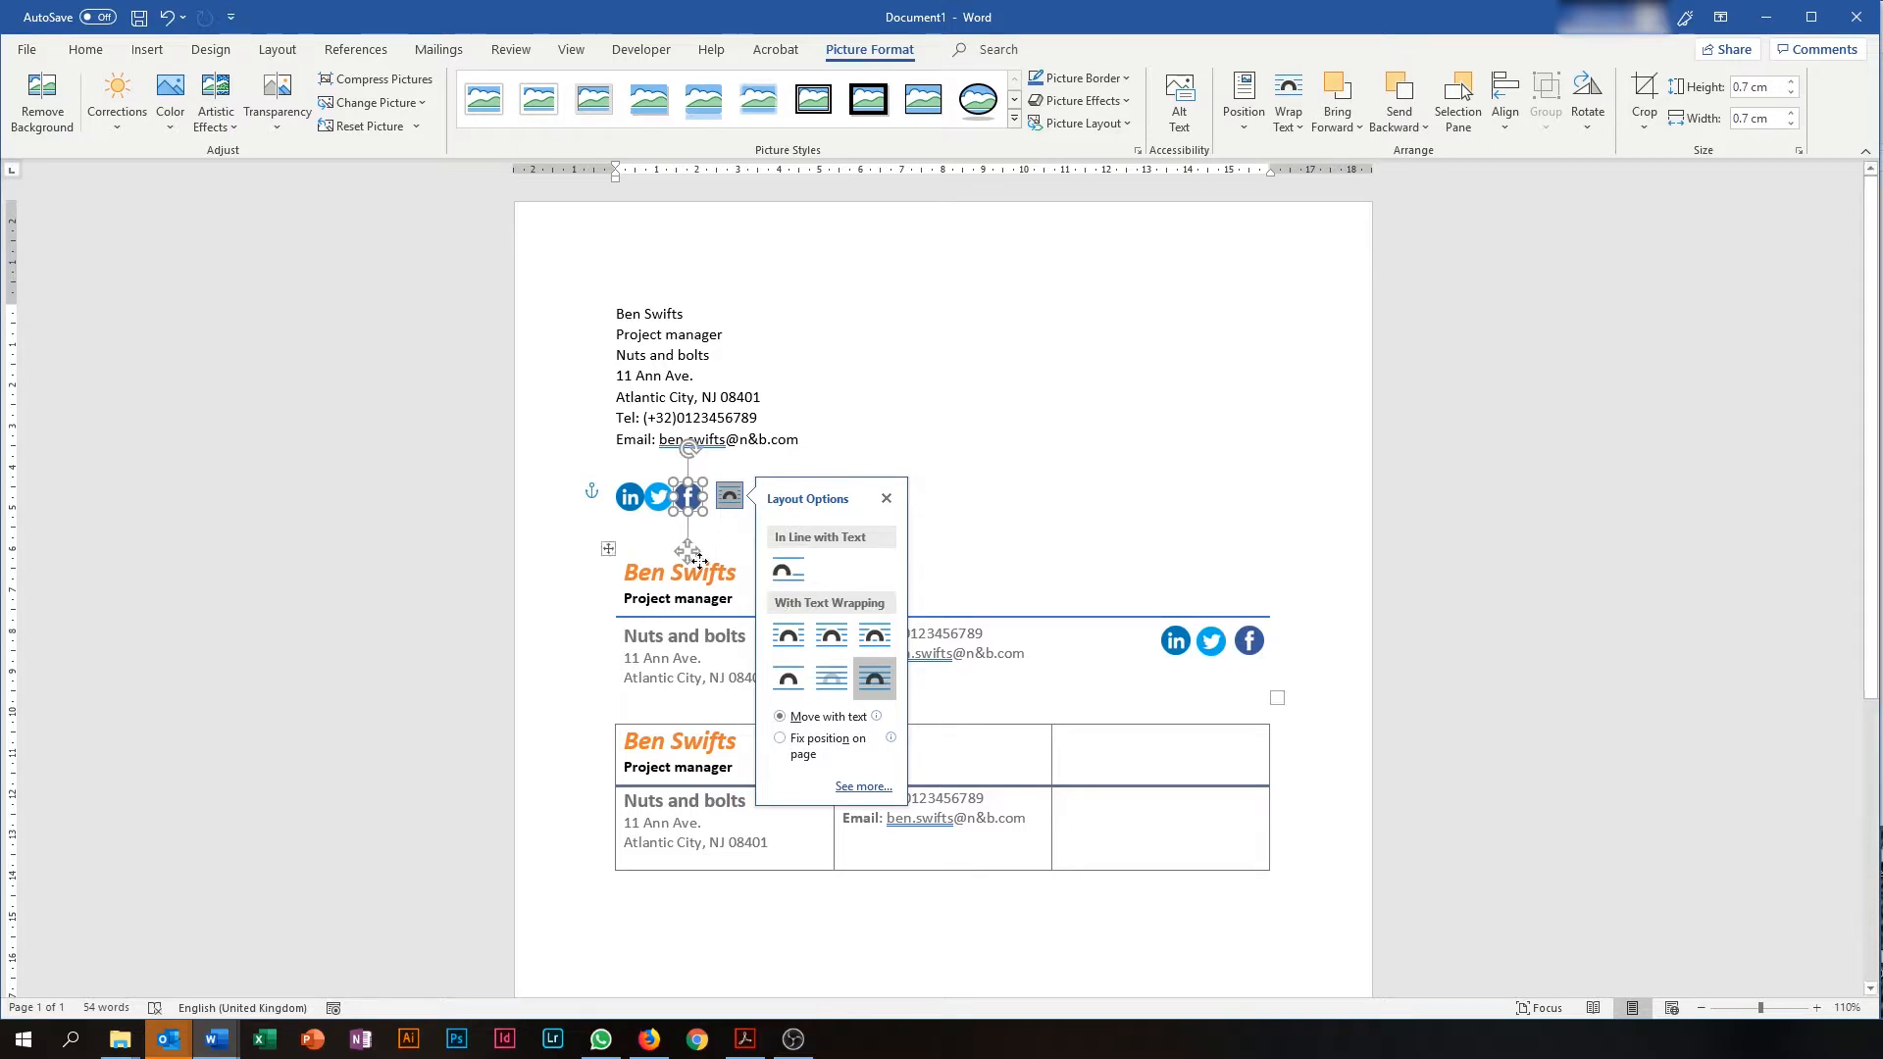
left_click_drag(690, 551, 1249, 857)
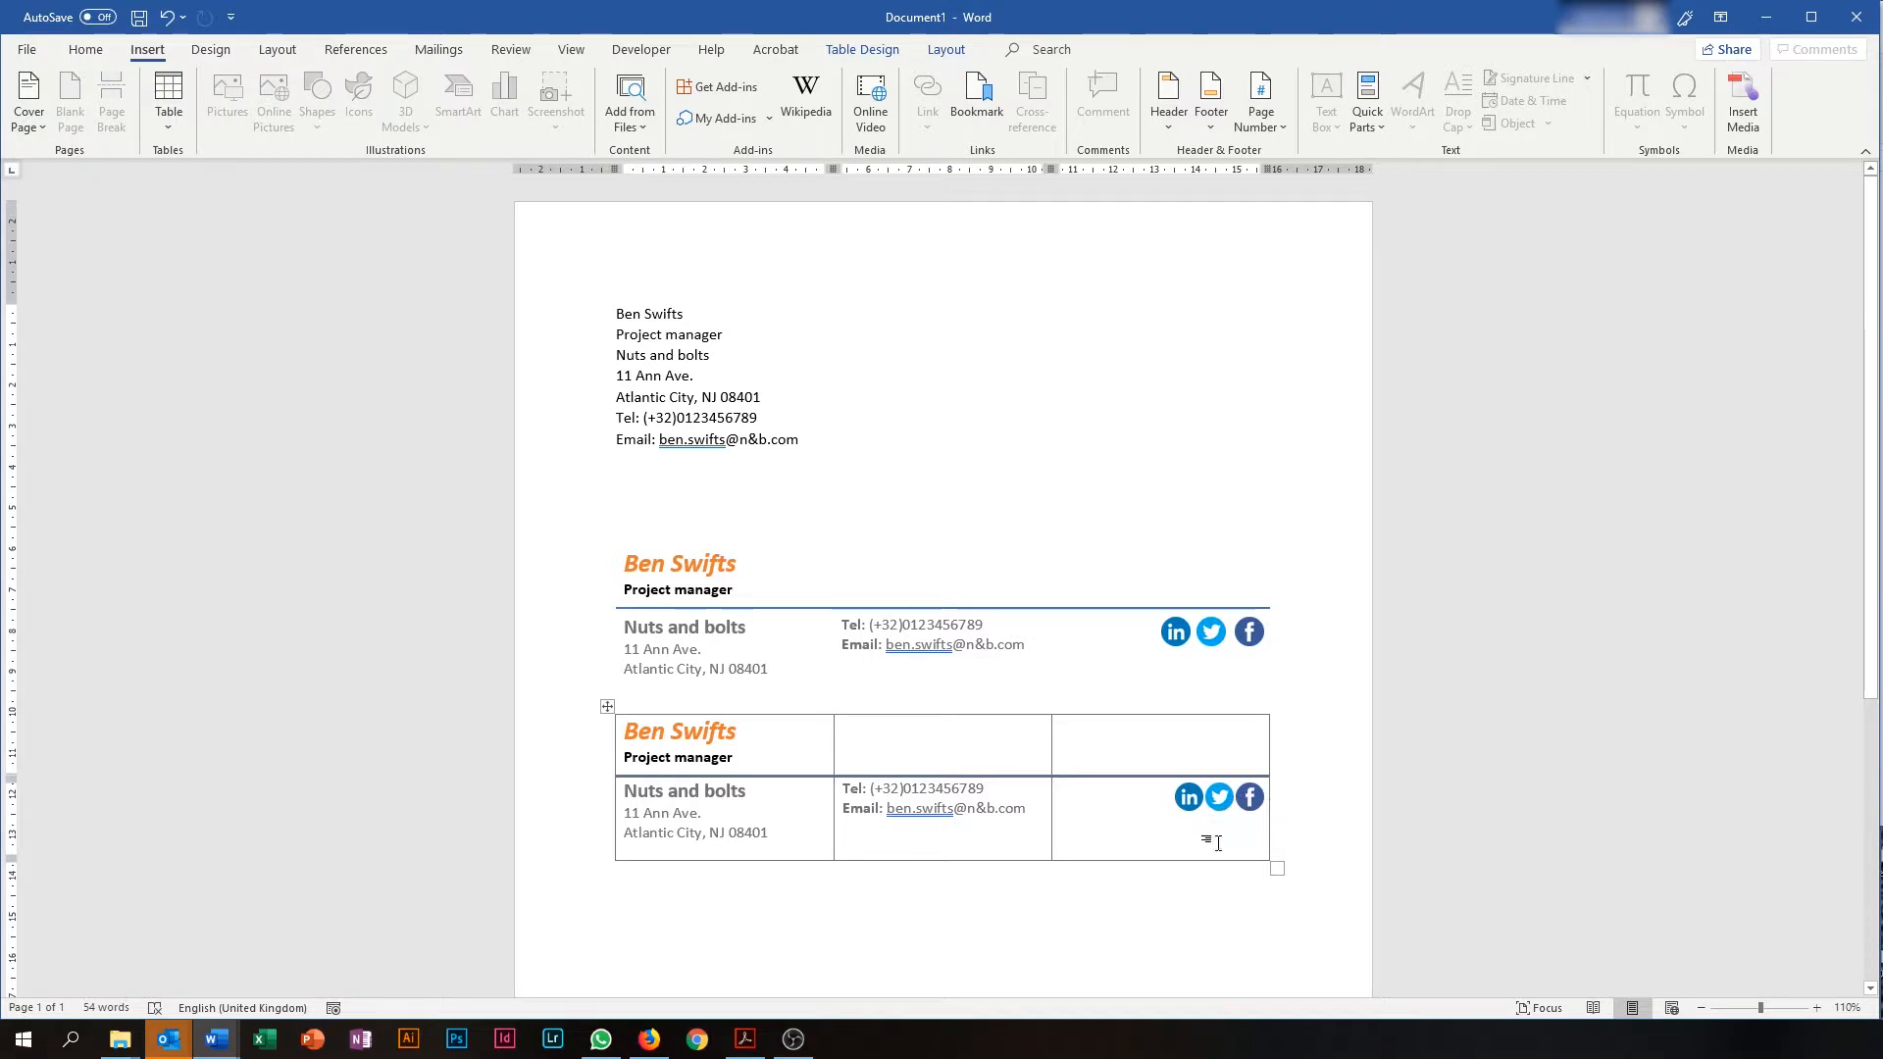
left_click(1191, 804)
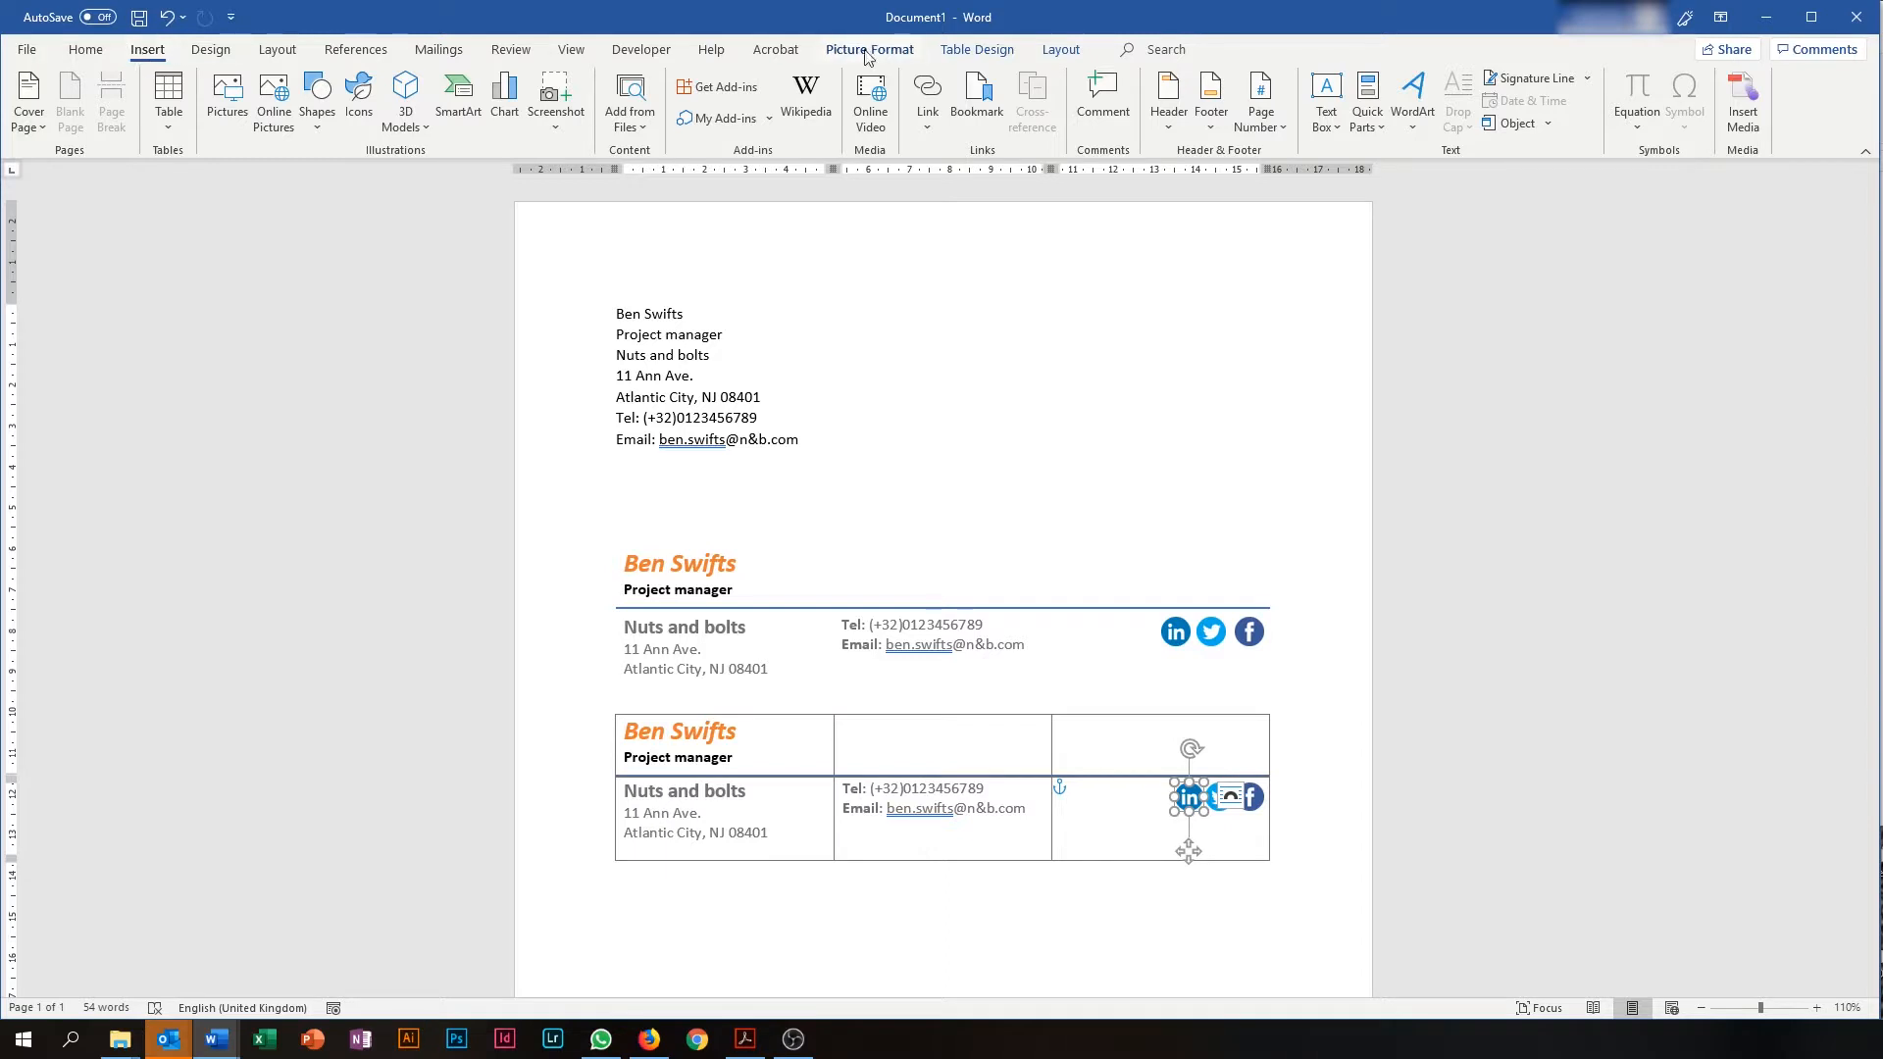
left_click(928, 92)
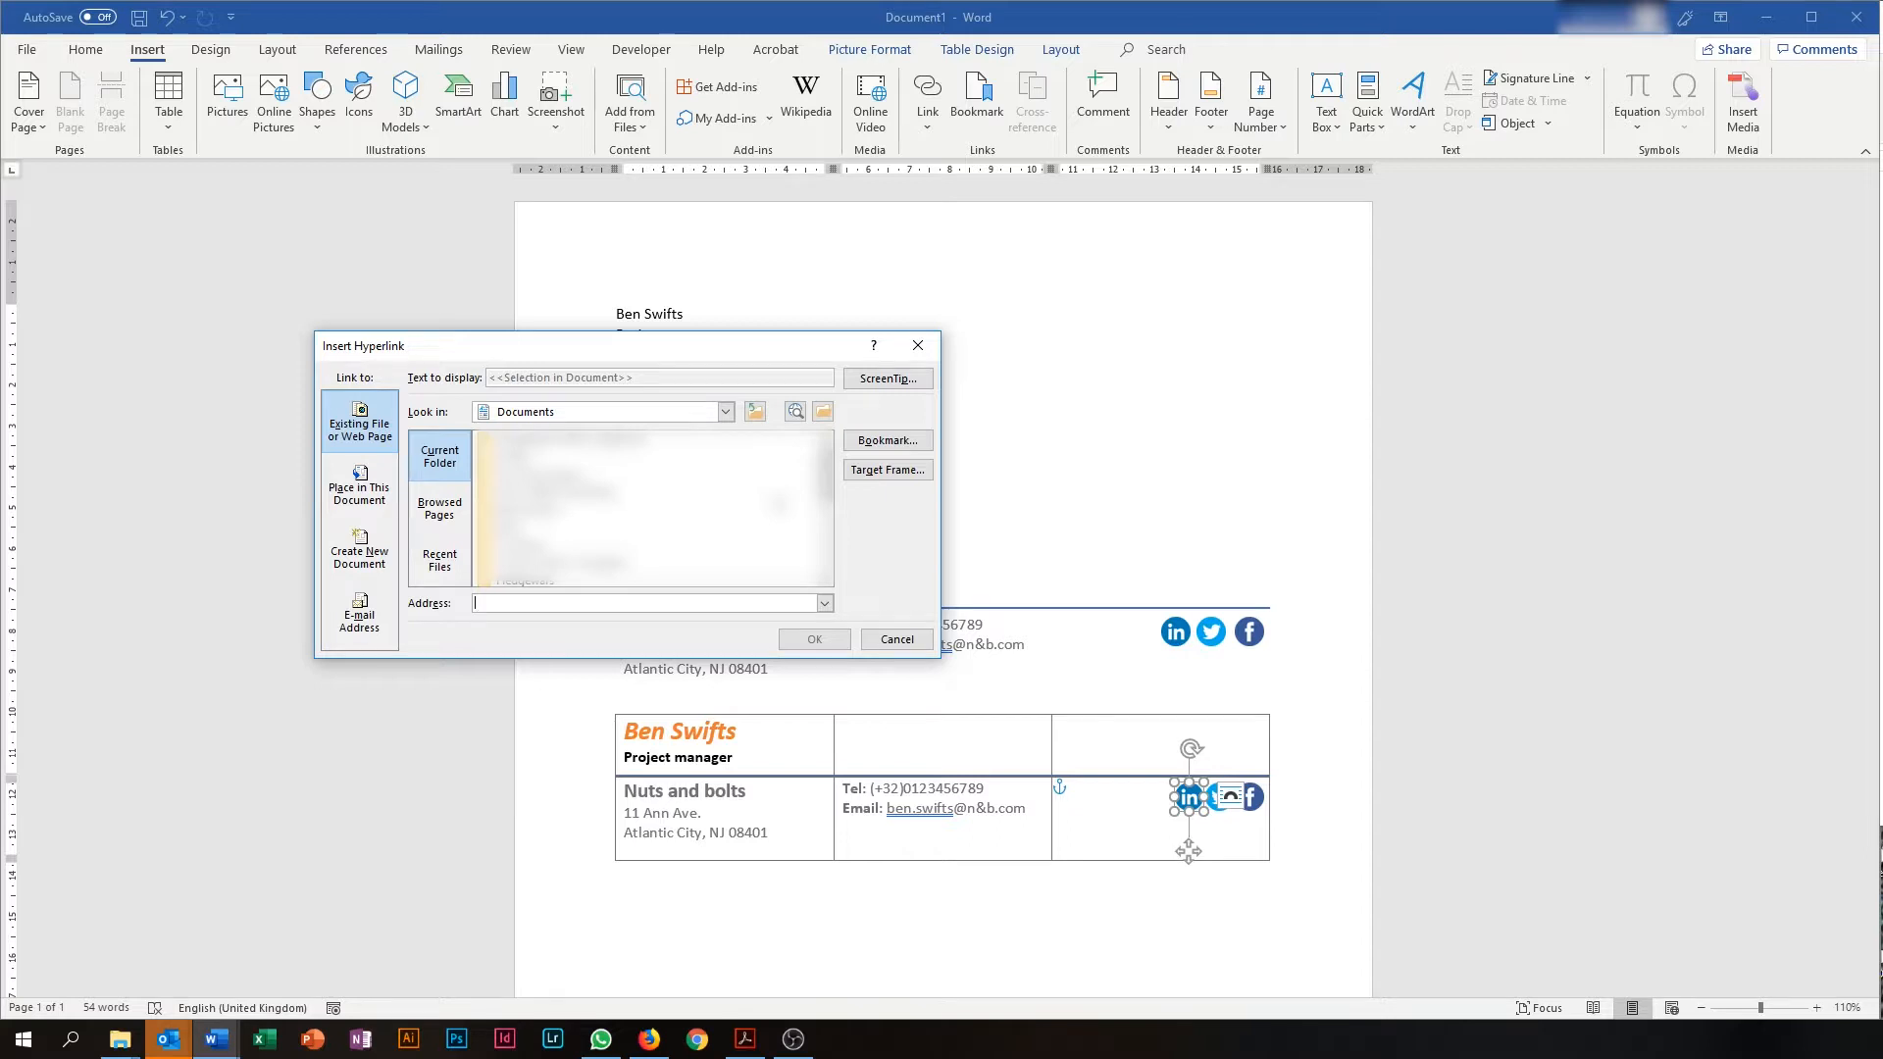
type("www.linkedin.com")
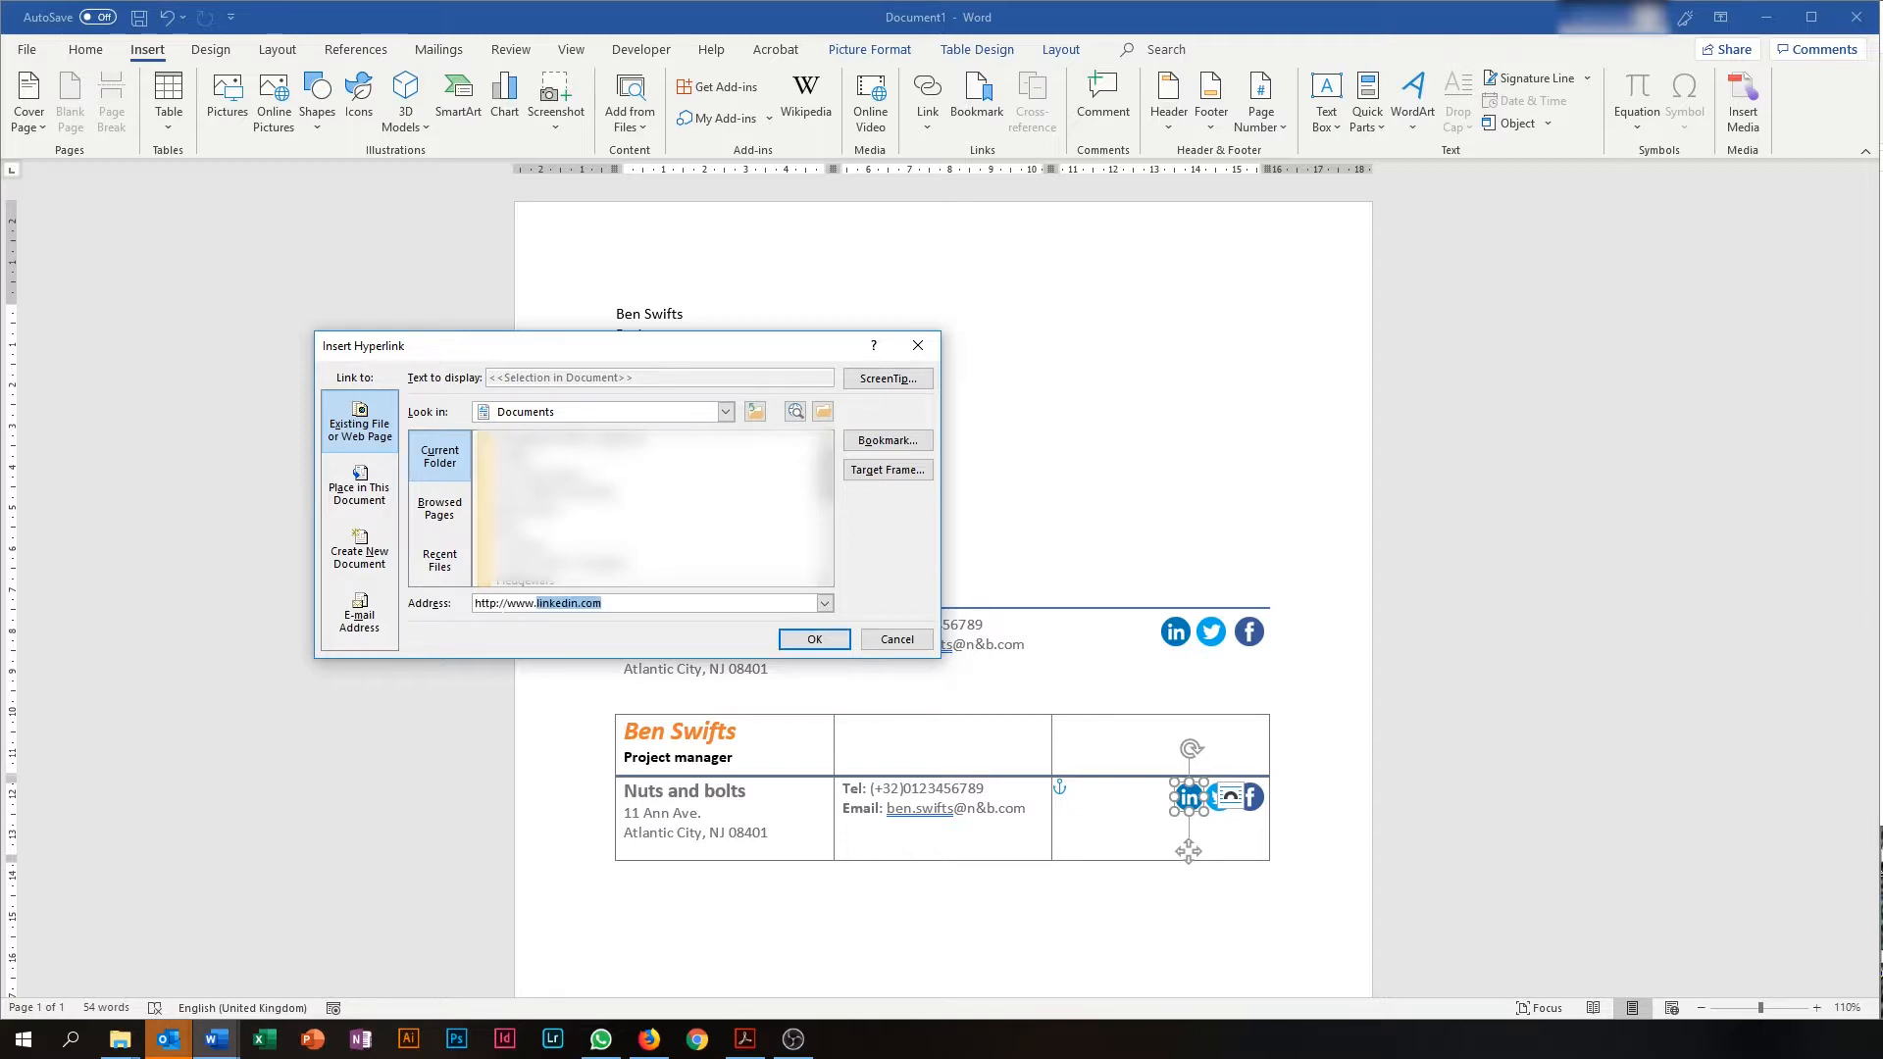
key("Return")
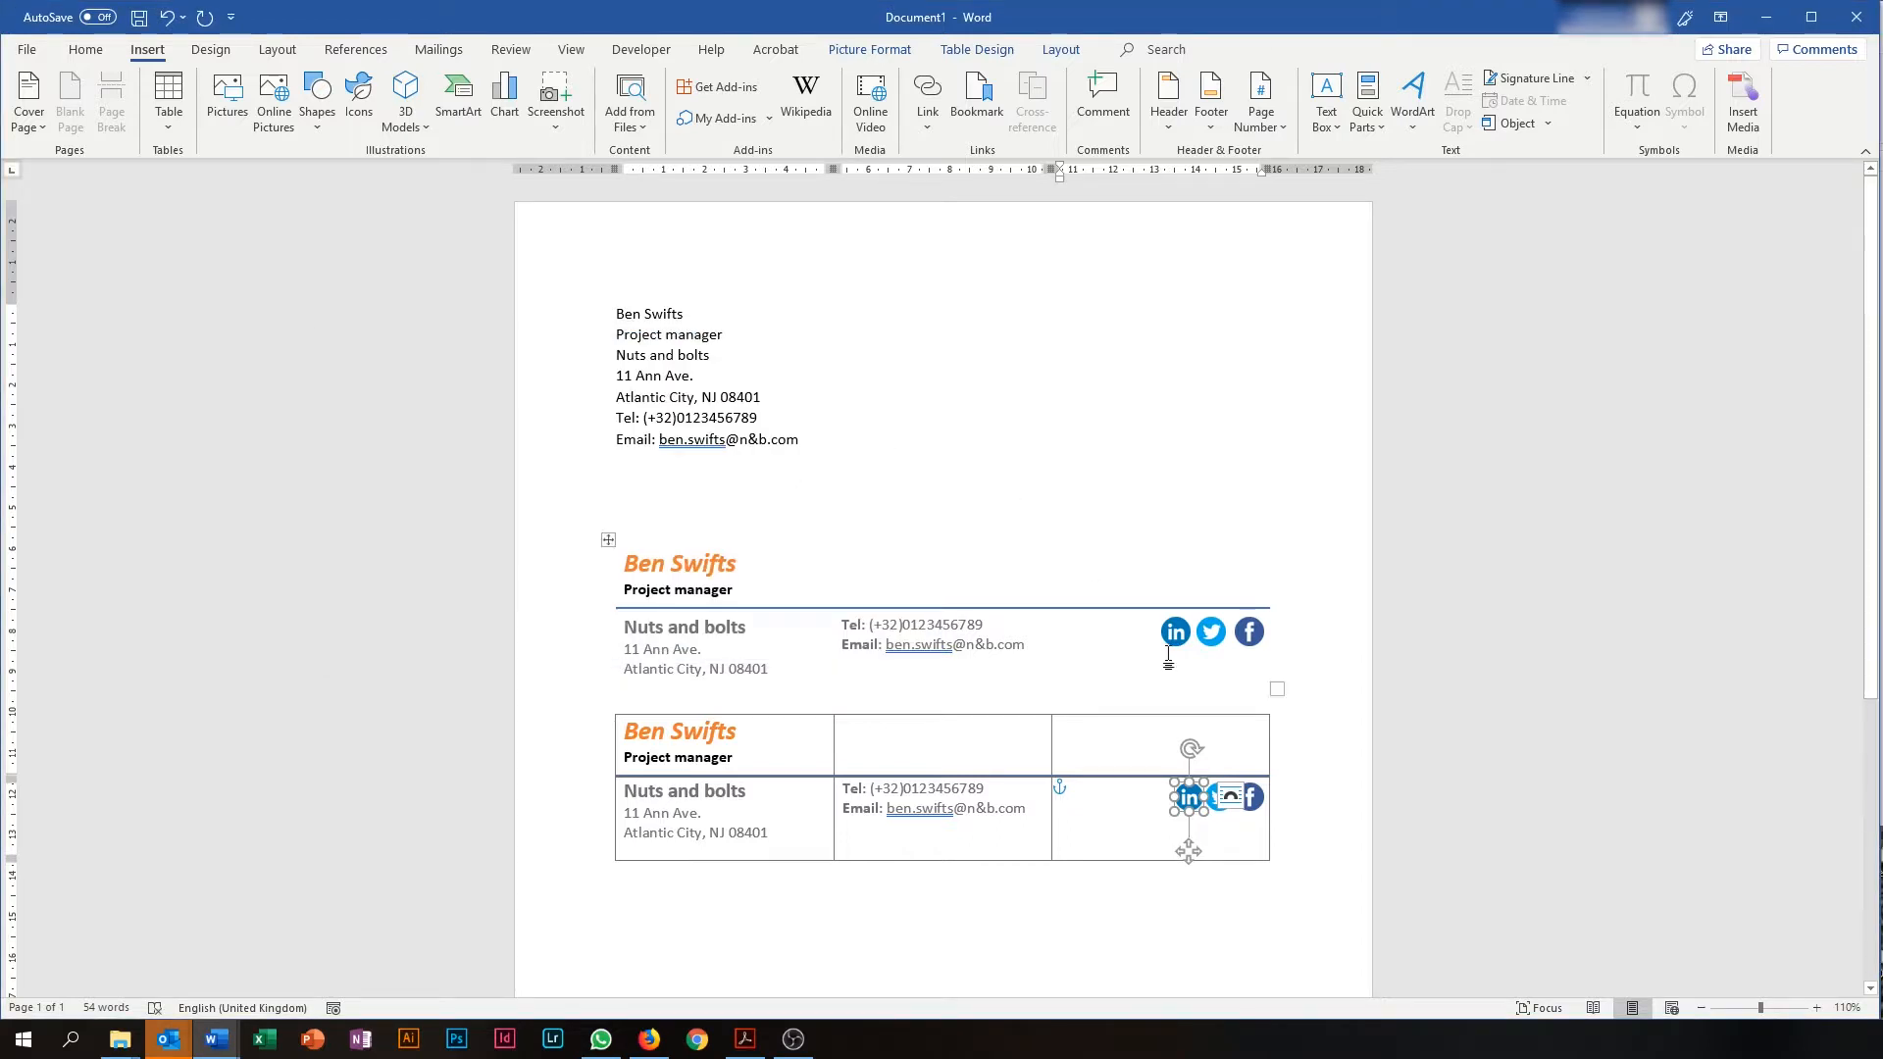
left_click(1219, 796)
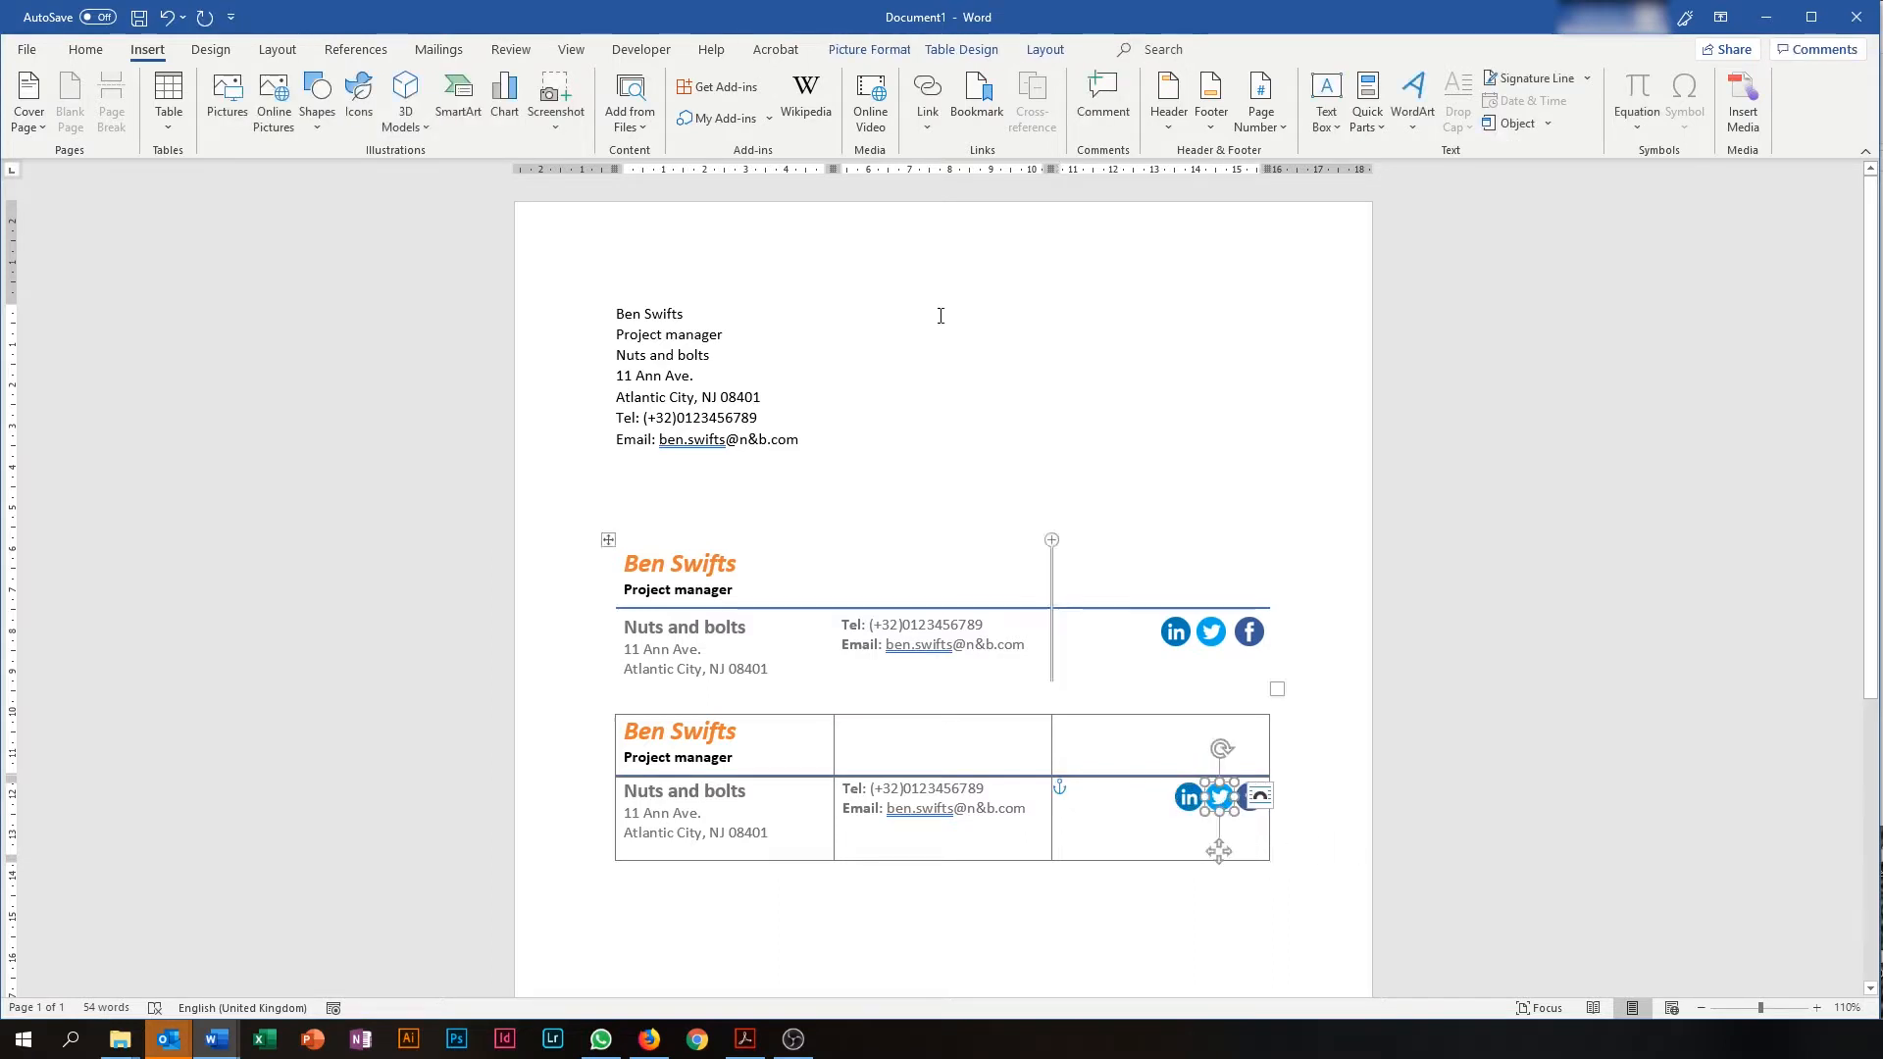
left_click(927, 98)
type("www.twitter.com")
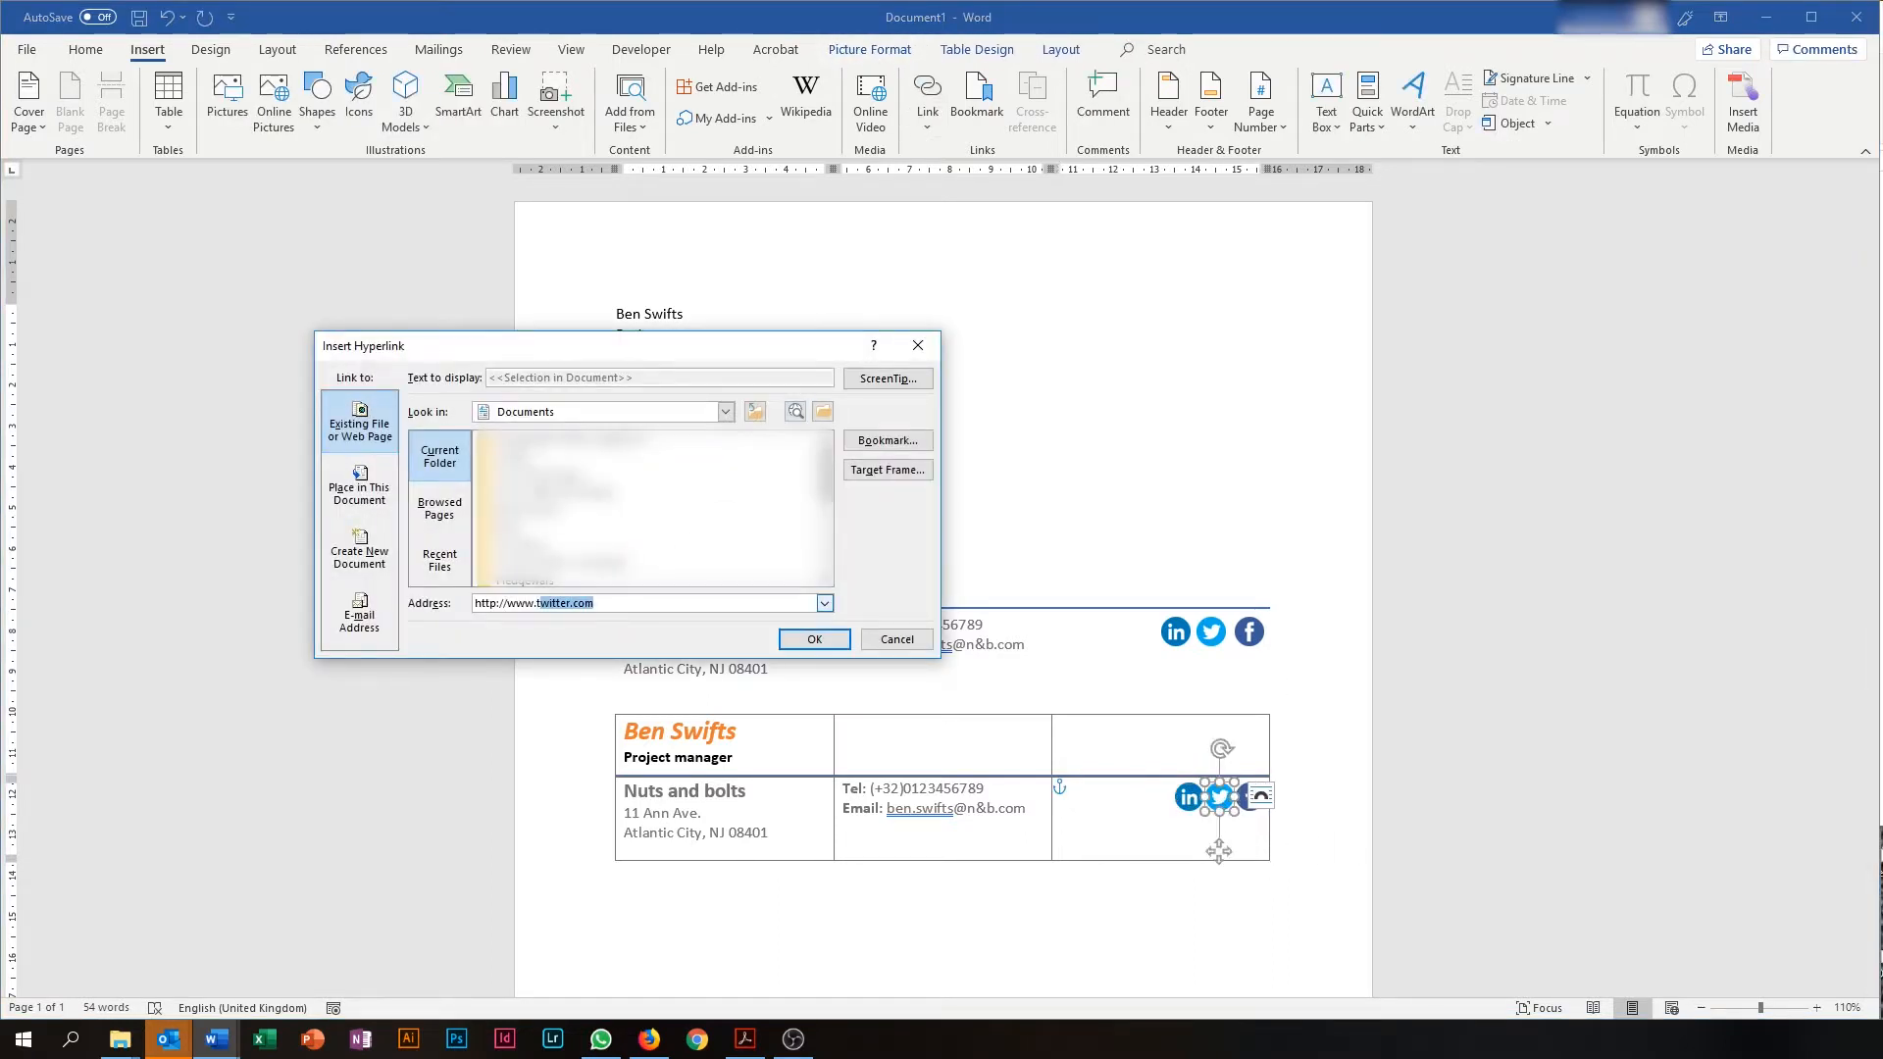
key("Return")
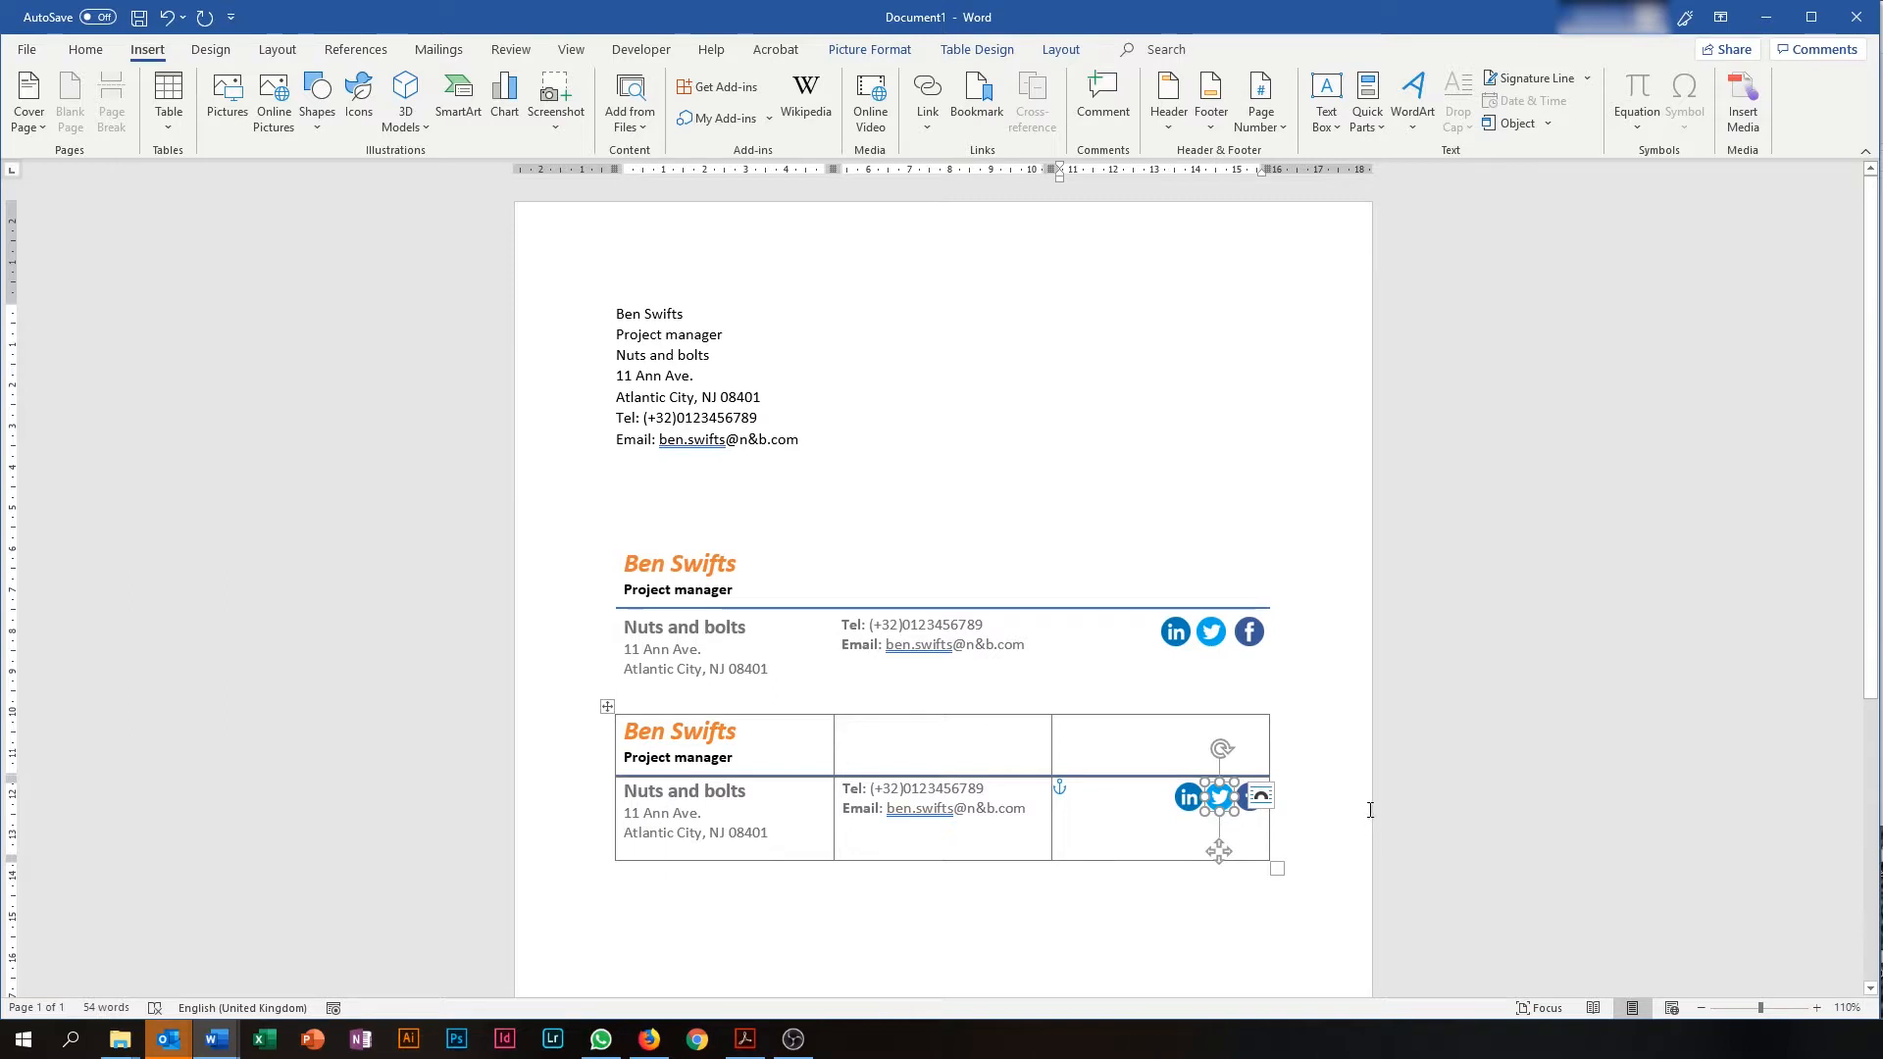
left_click(1265, 796)
left_click(1257, 797)
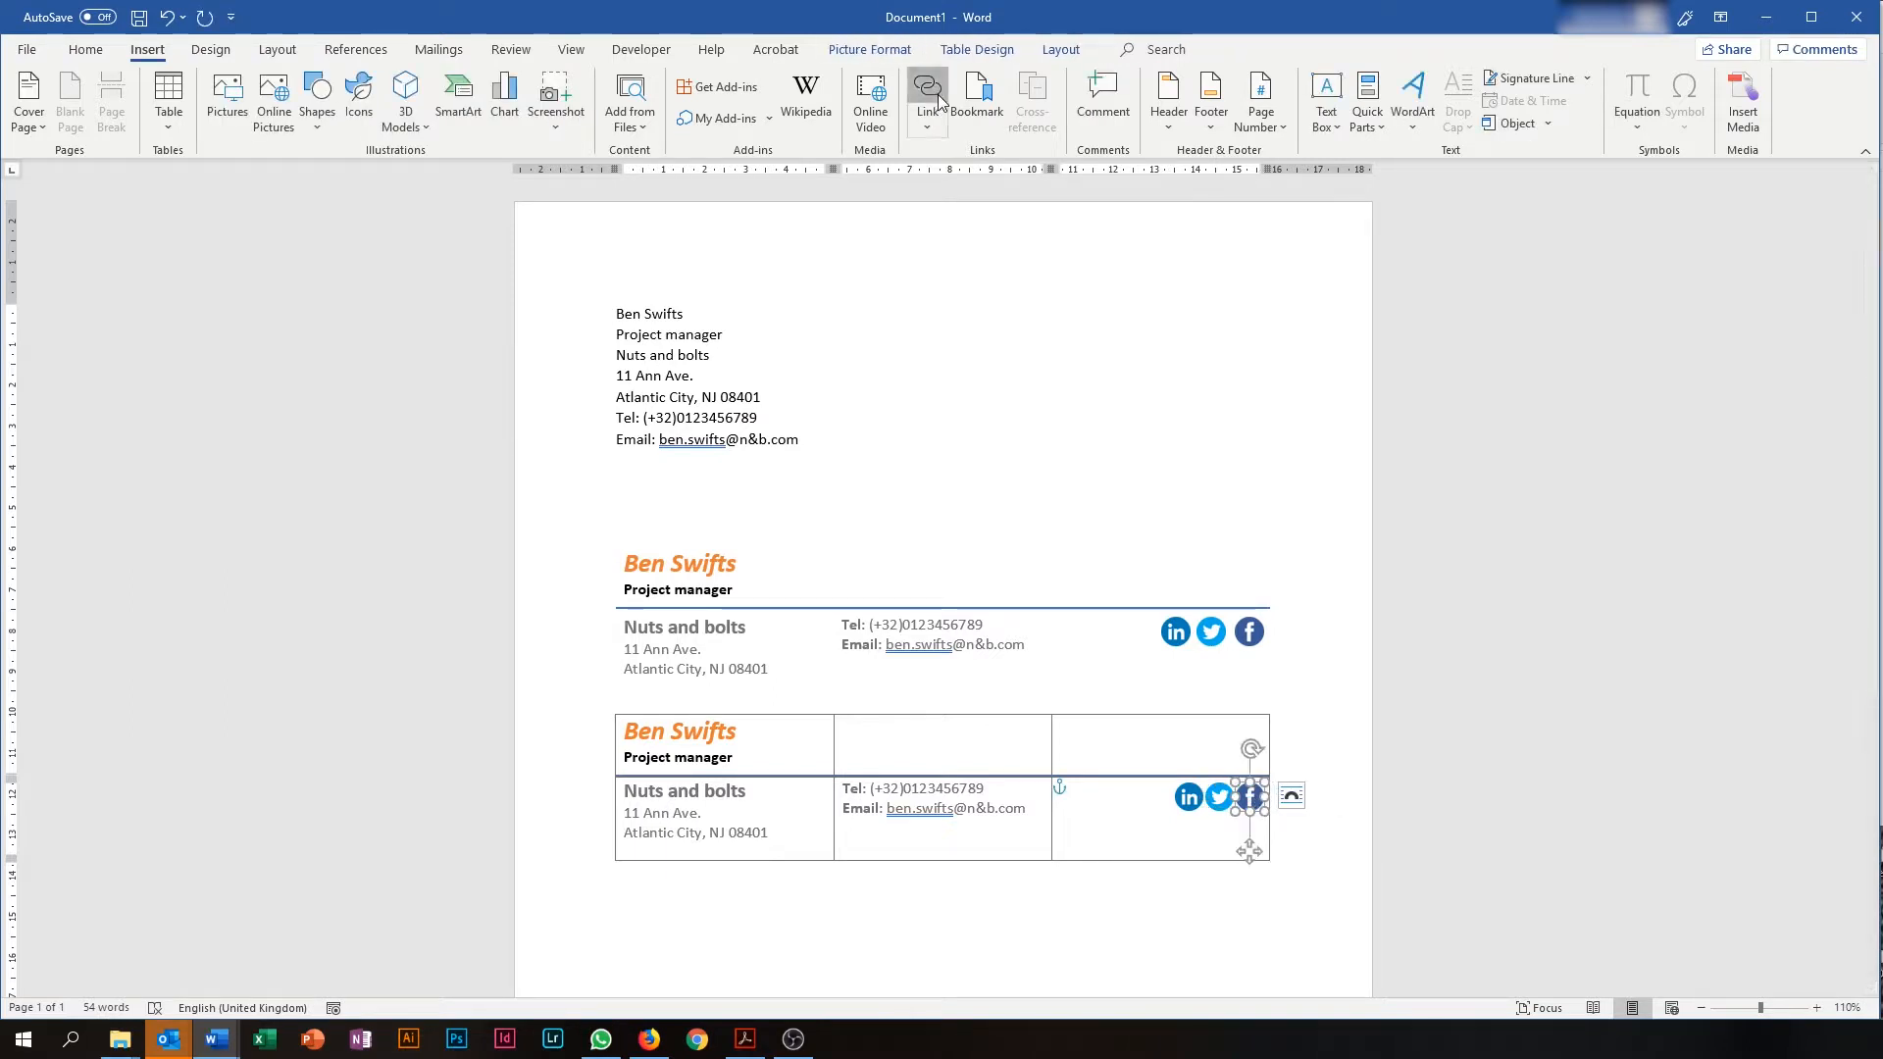
left_click(927, 98)
type("www.facebook.com")
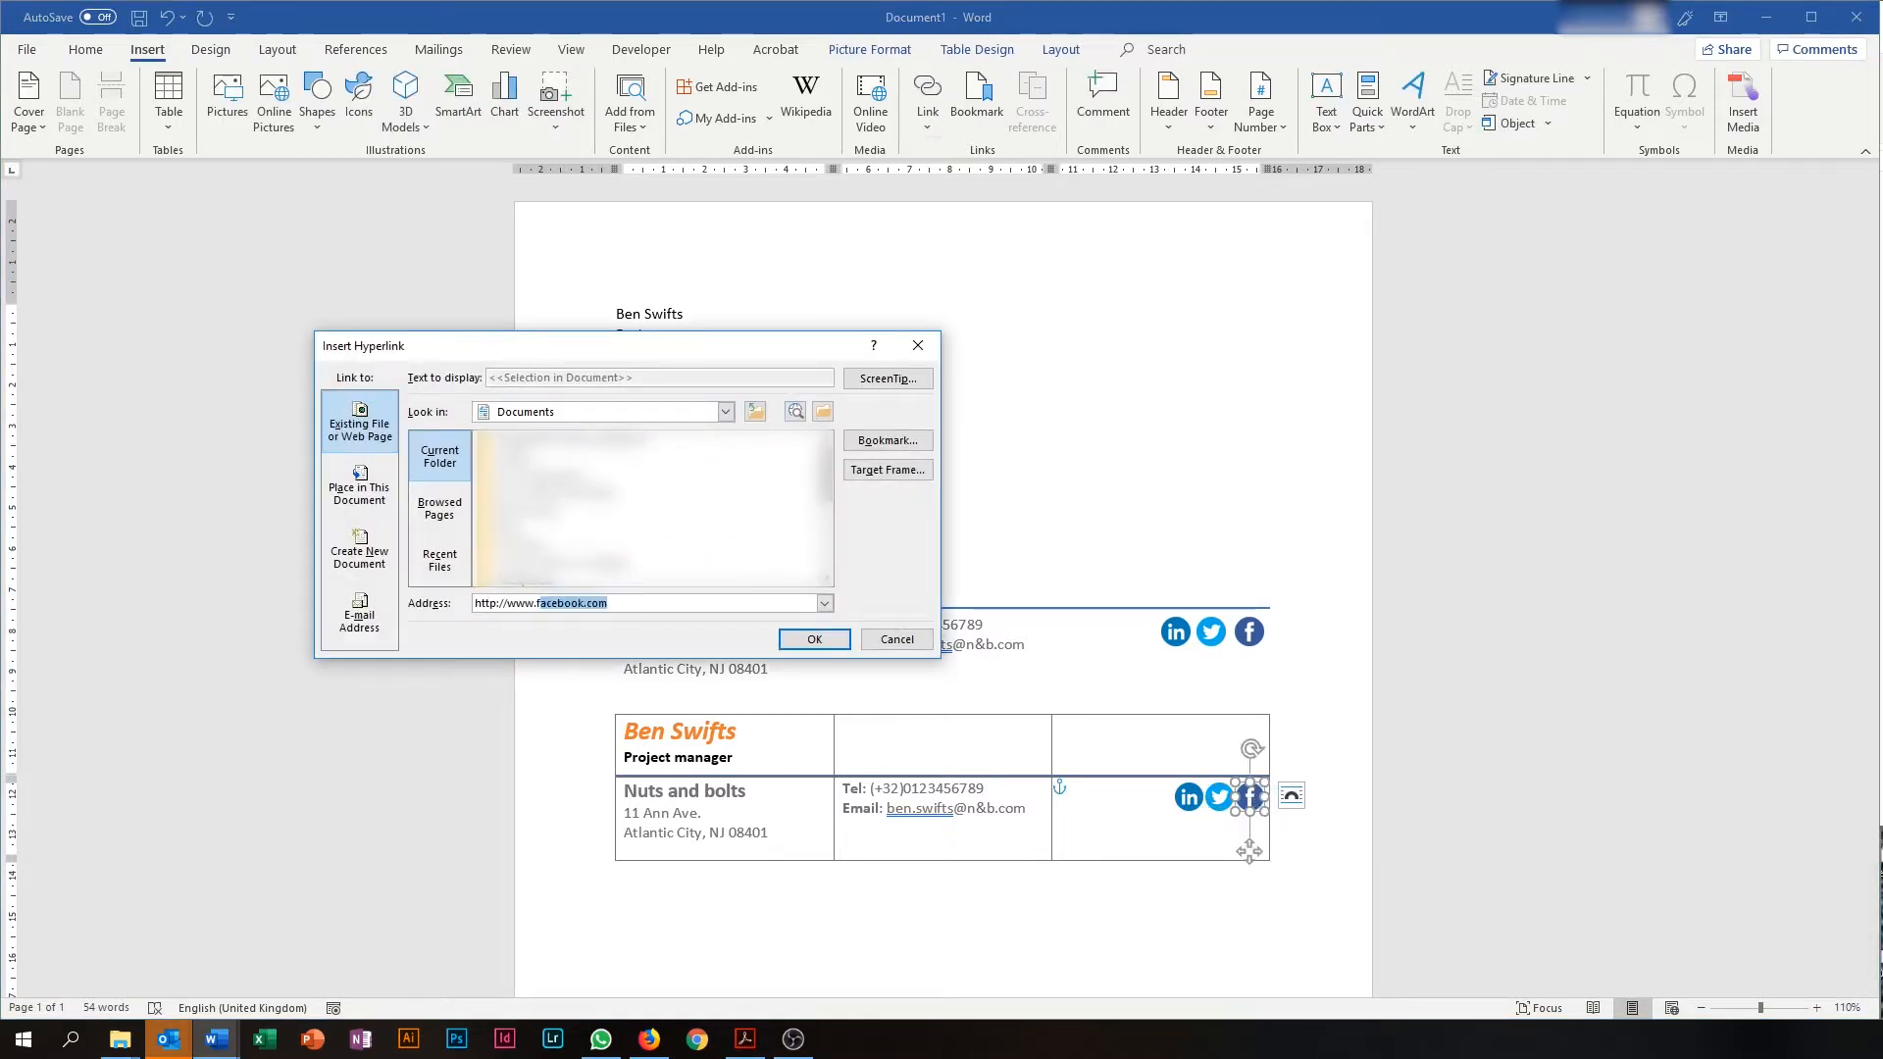
key("Return")
left_click_drag(751, 730, 759, 914)
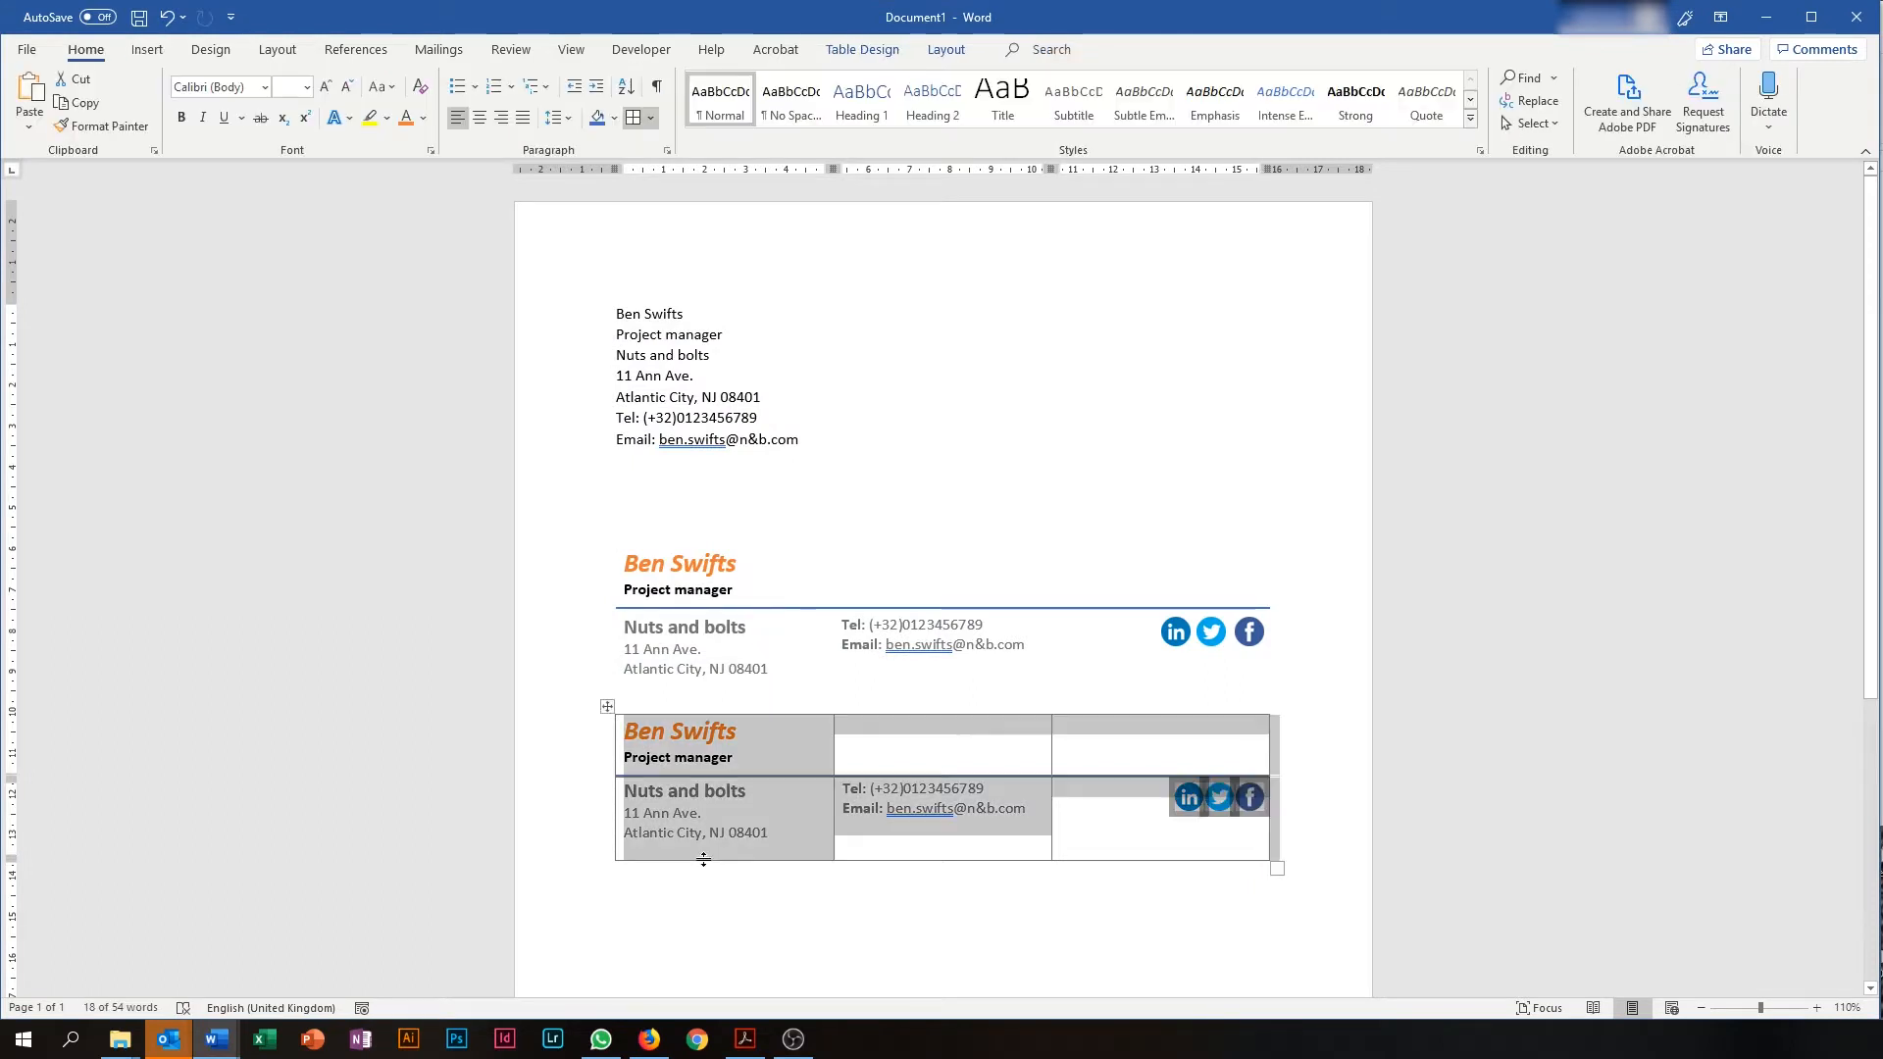
left_click(762, 915)
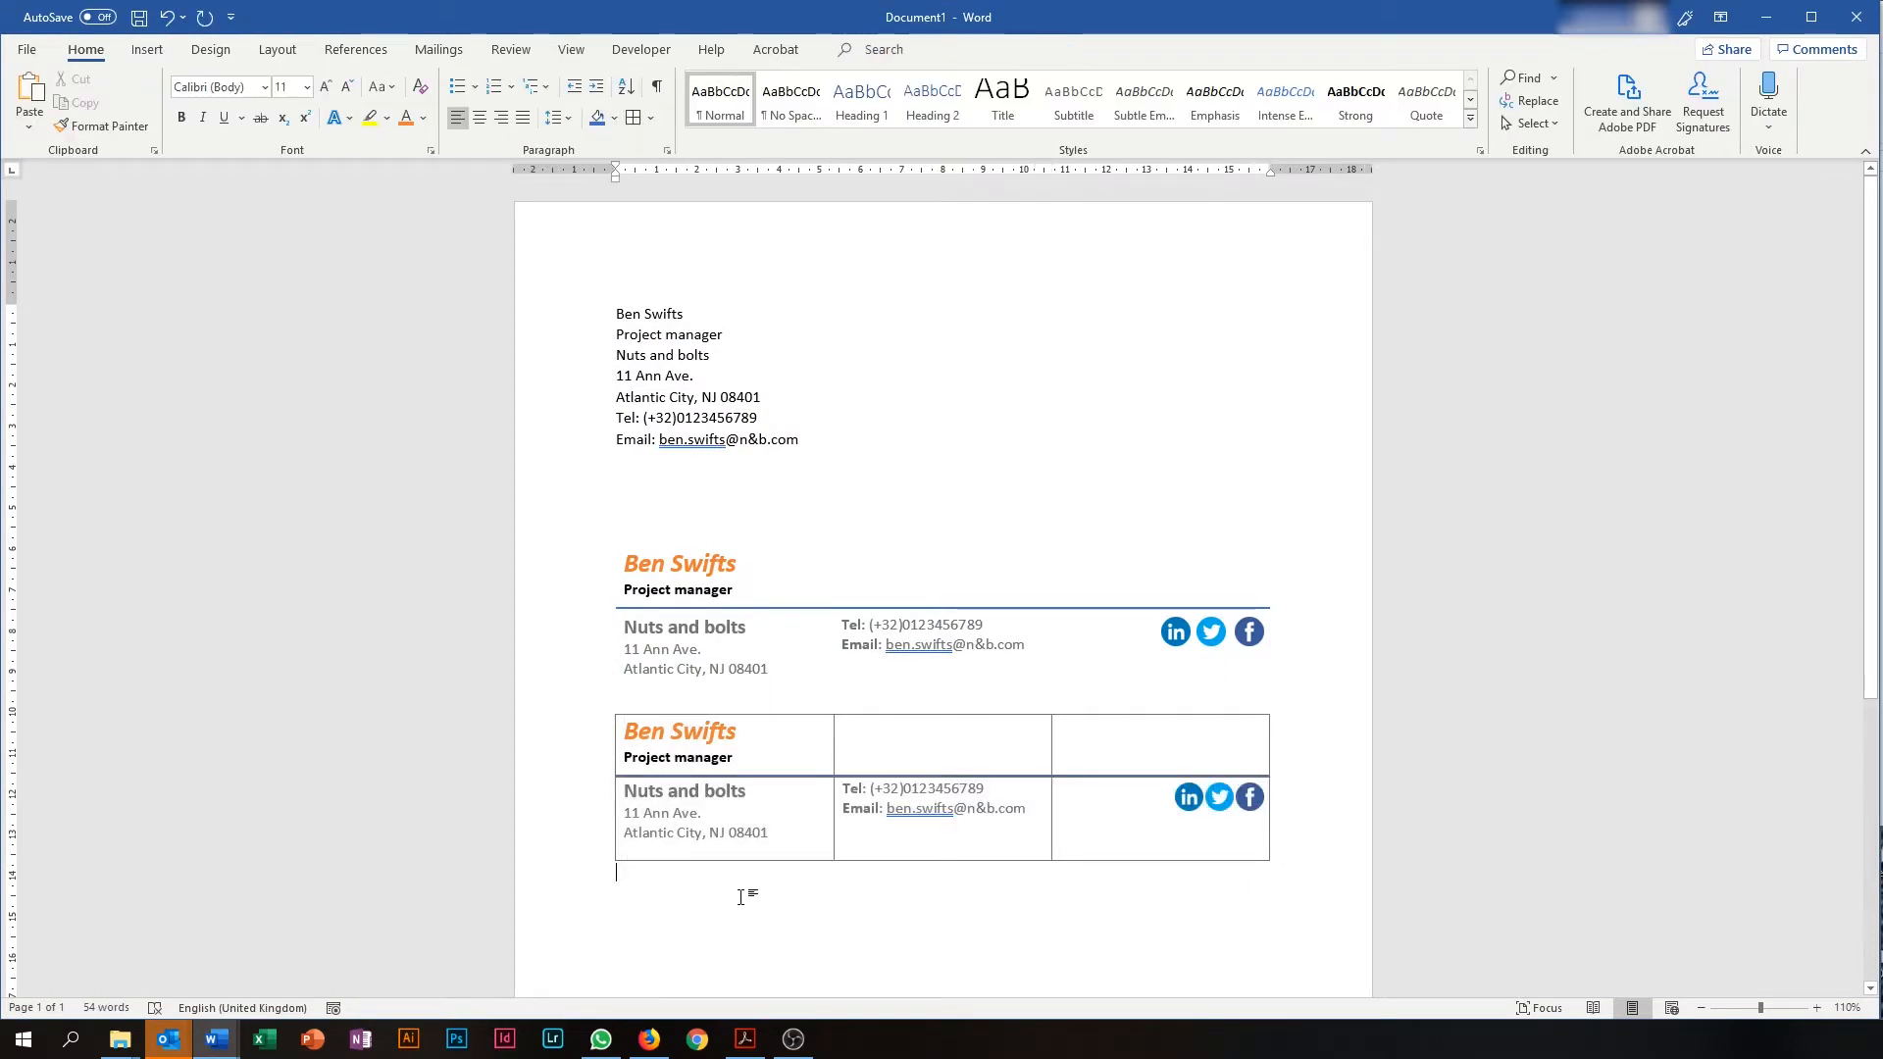
Apply No Border to the entire new signature table and deselect it.
left_click(607, 706)
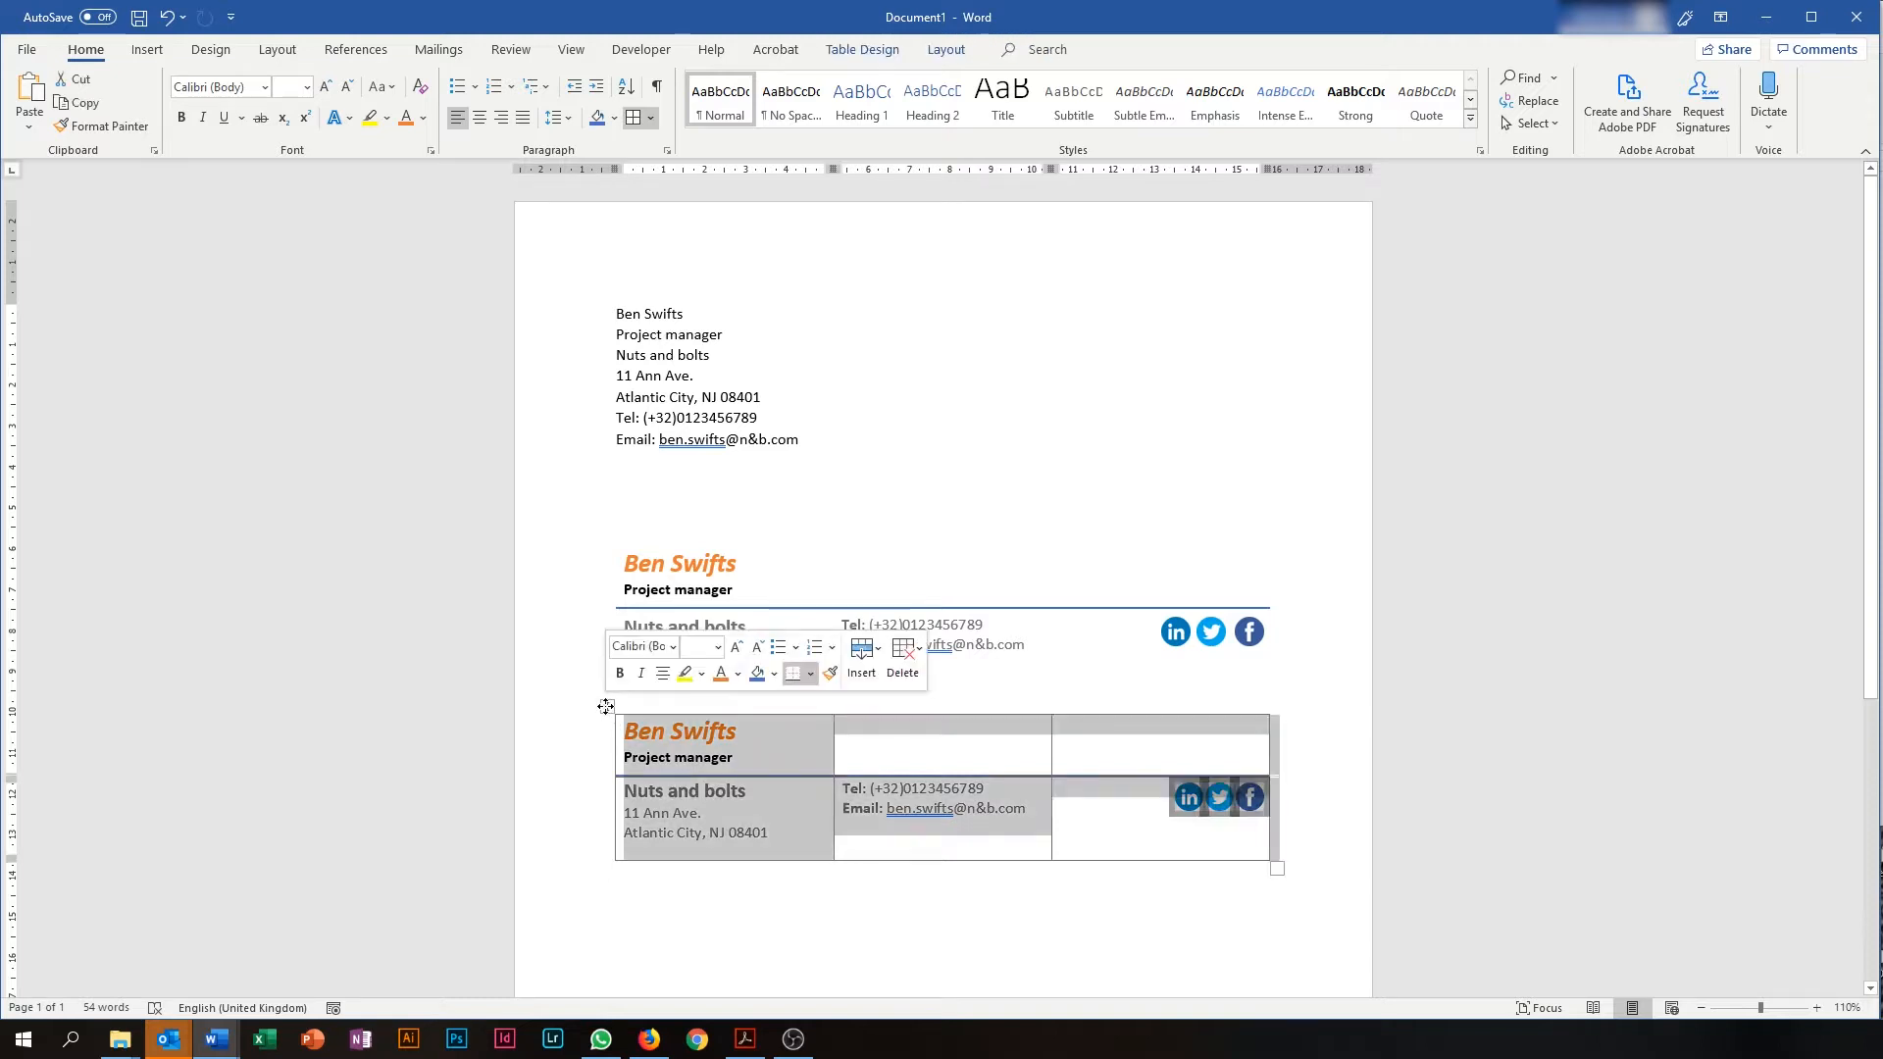
left_click(649, 121)
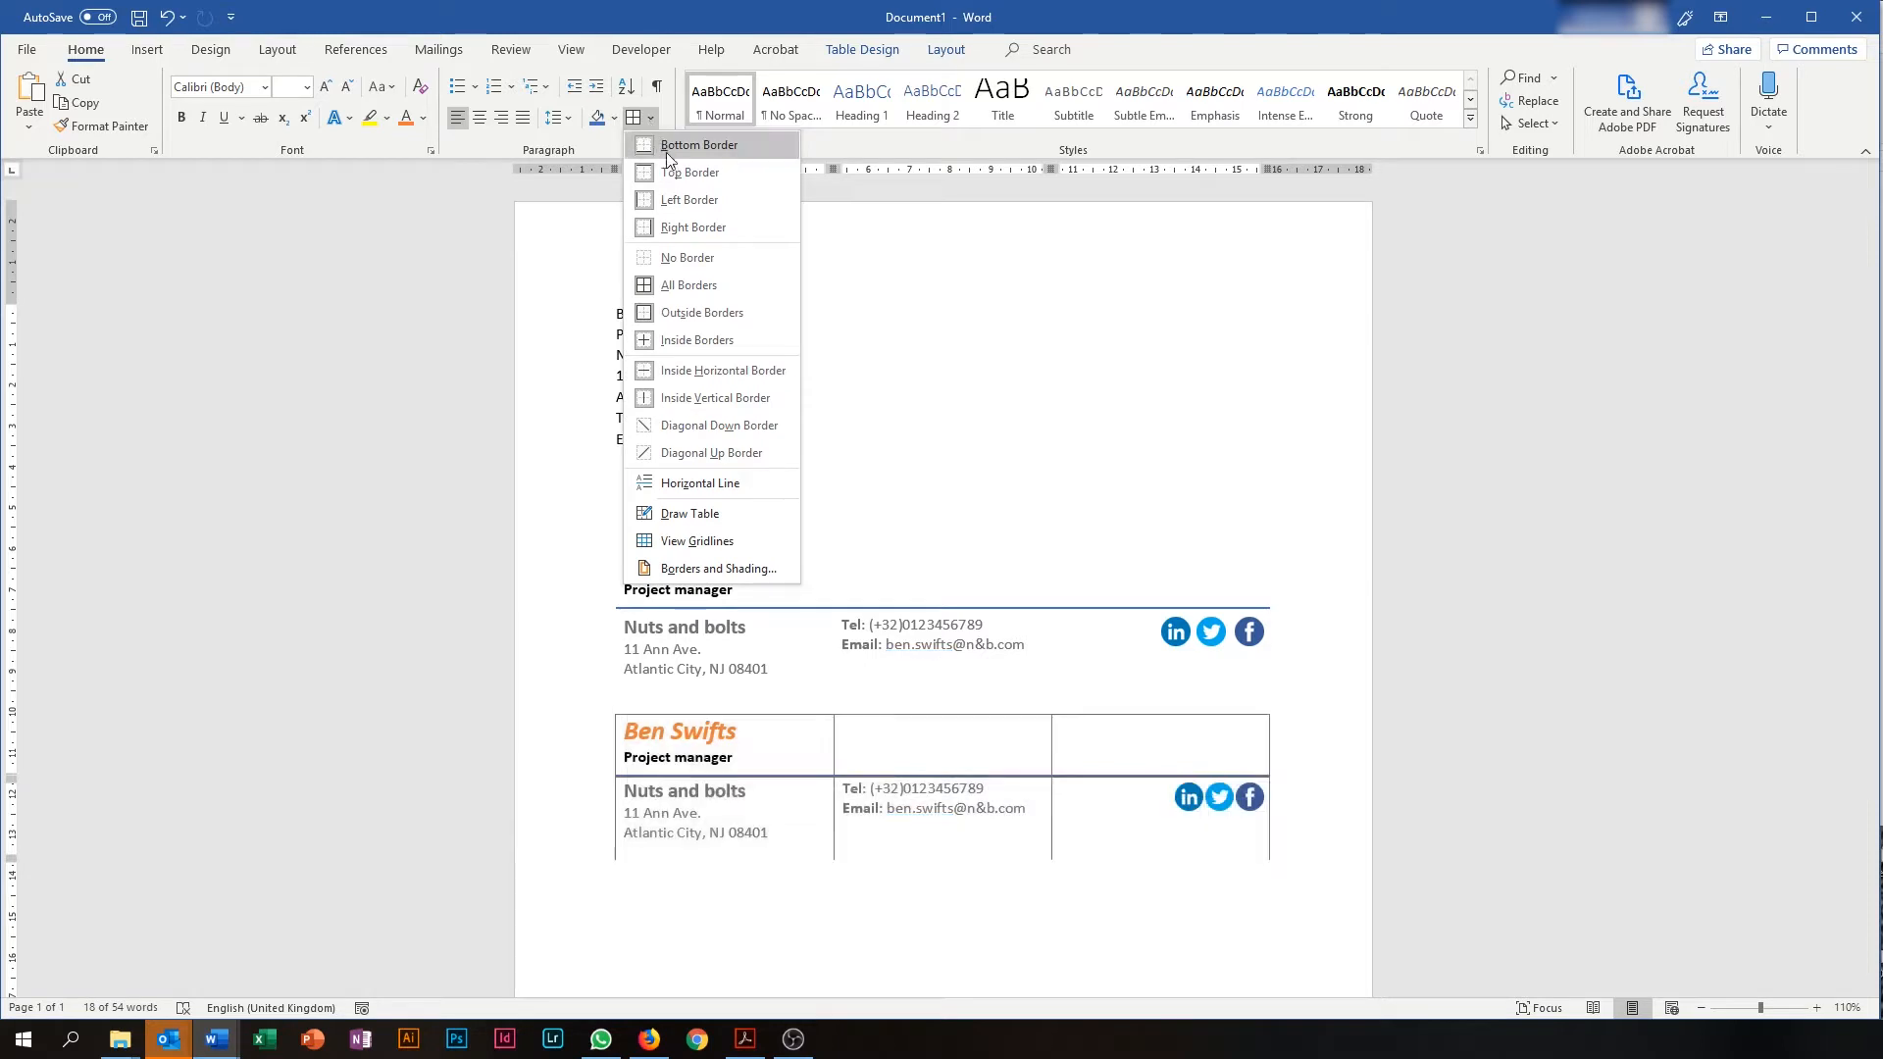
left_click(716, 259)
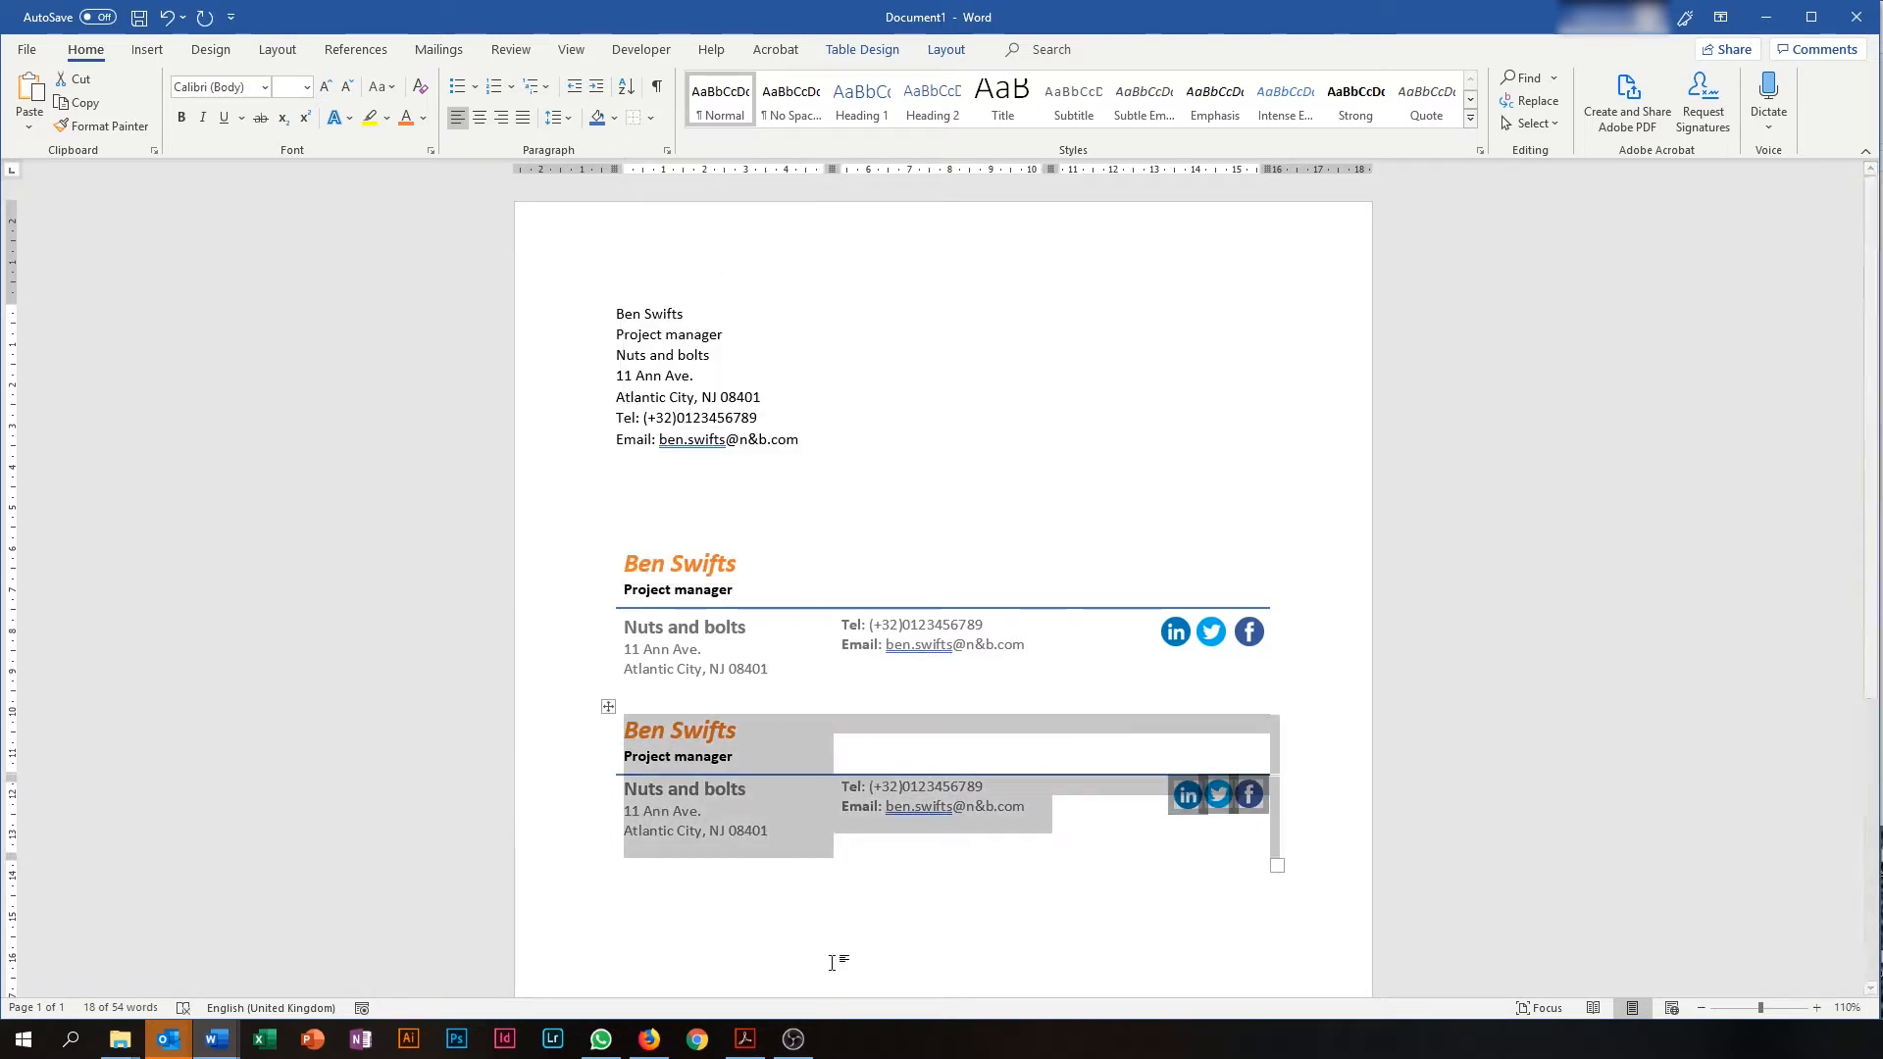
left_click(847, 918)
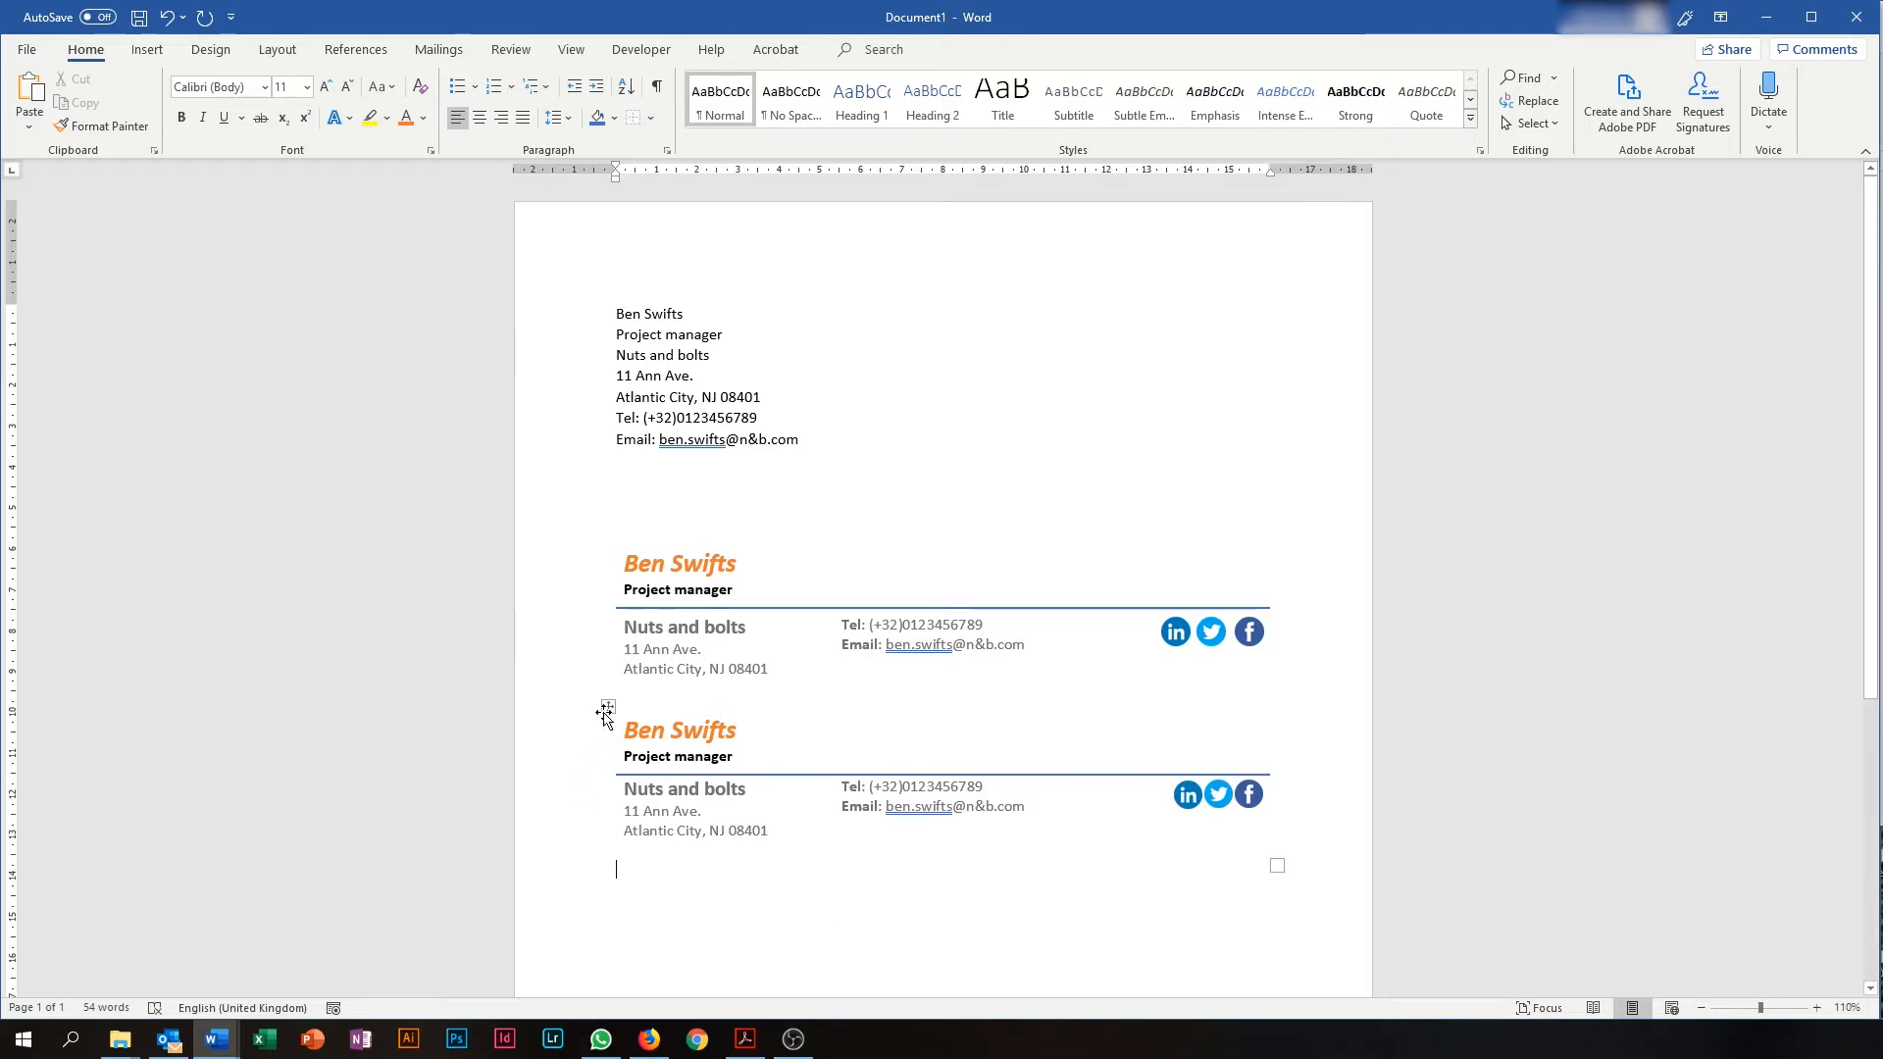
Copy the whole borderless signature table, switch to Outlook and open the signature settings from a new email.
left_click(607, 708)
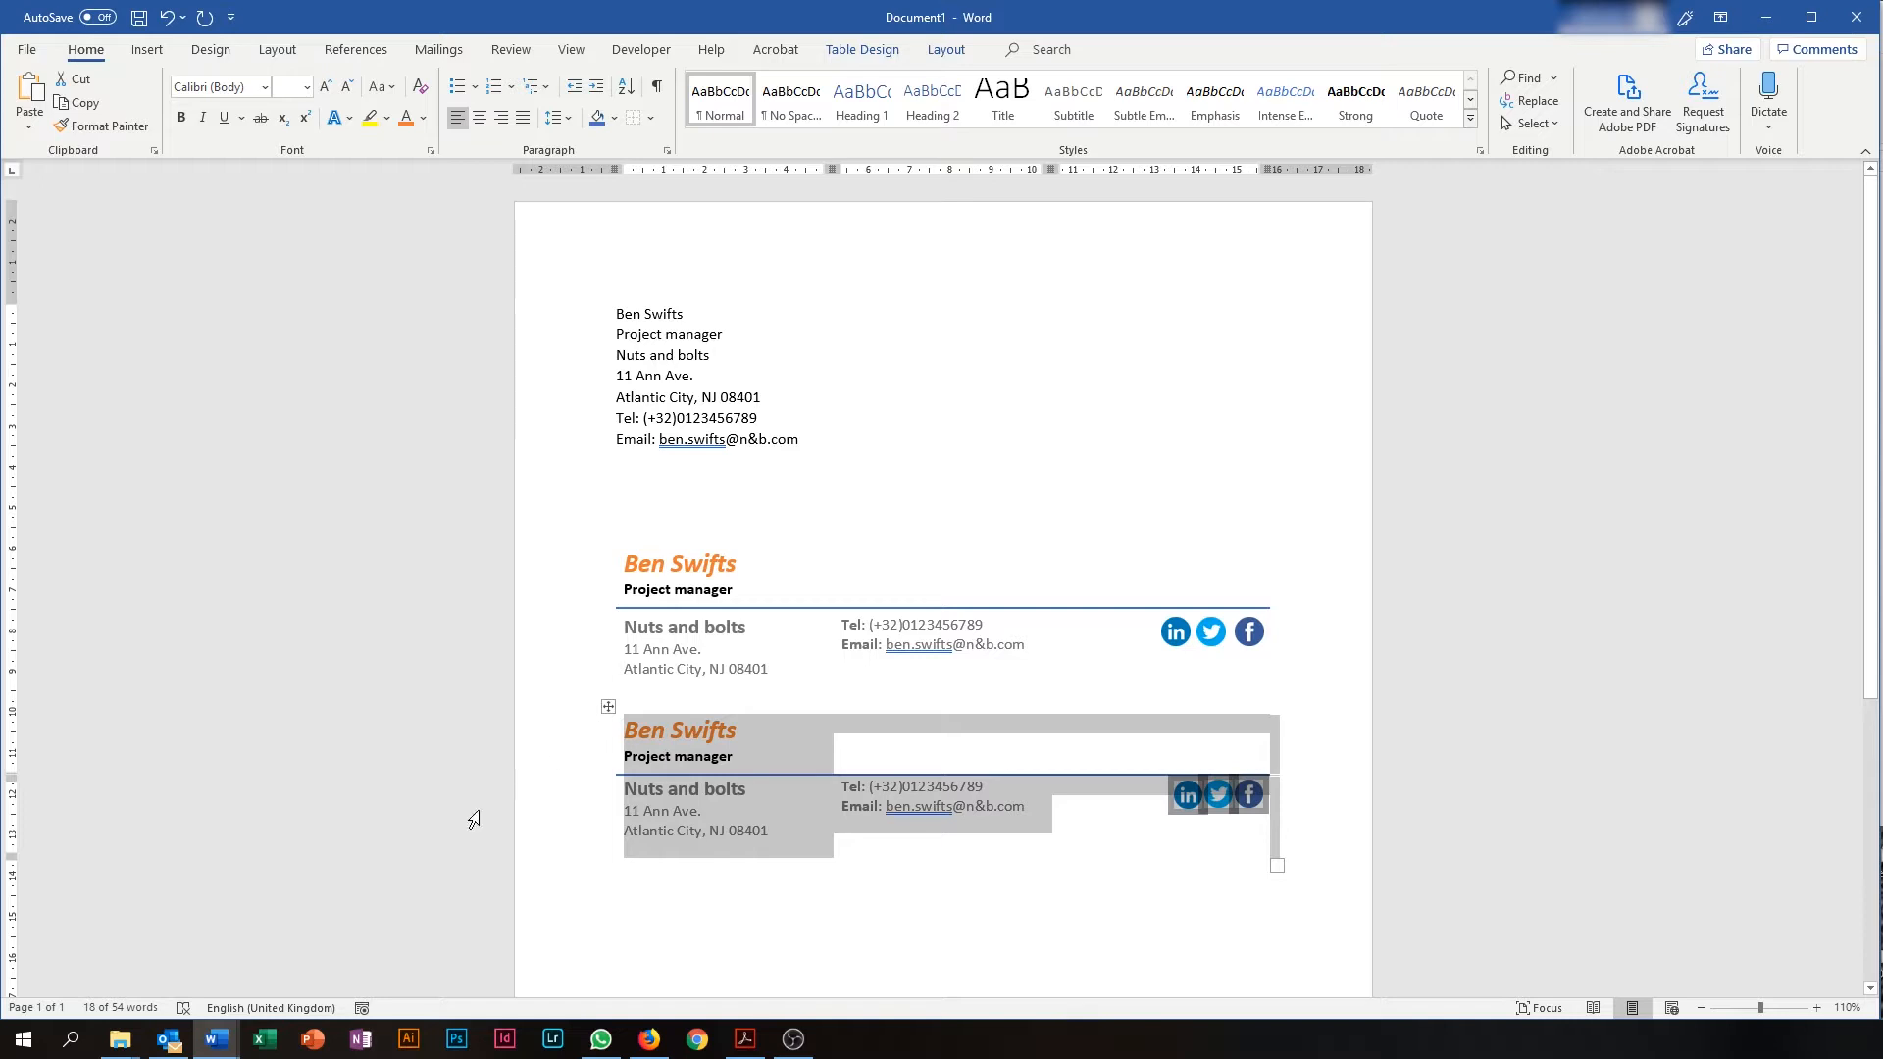
left_click(169, 1048)
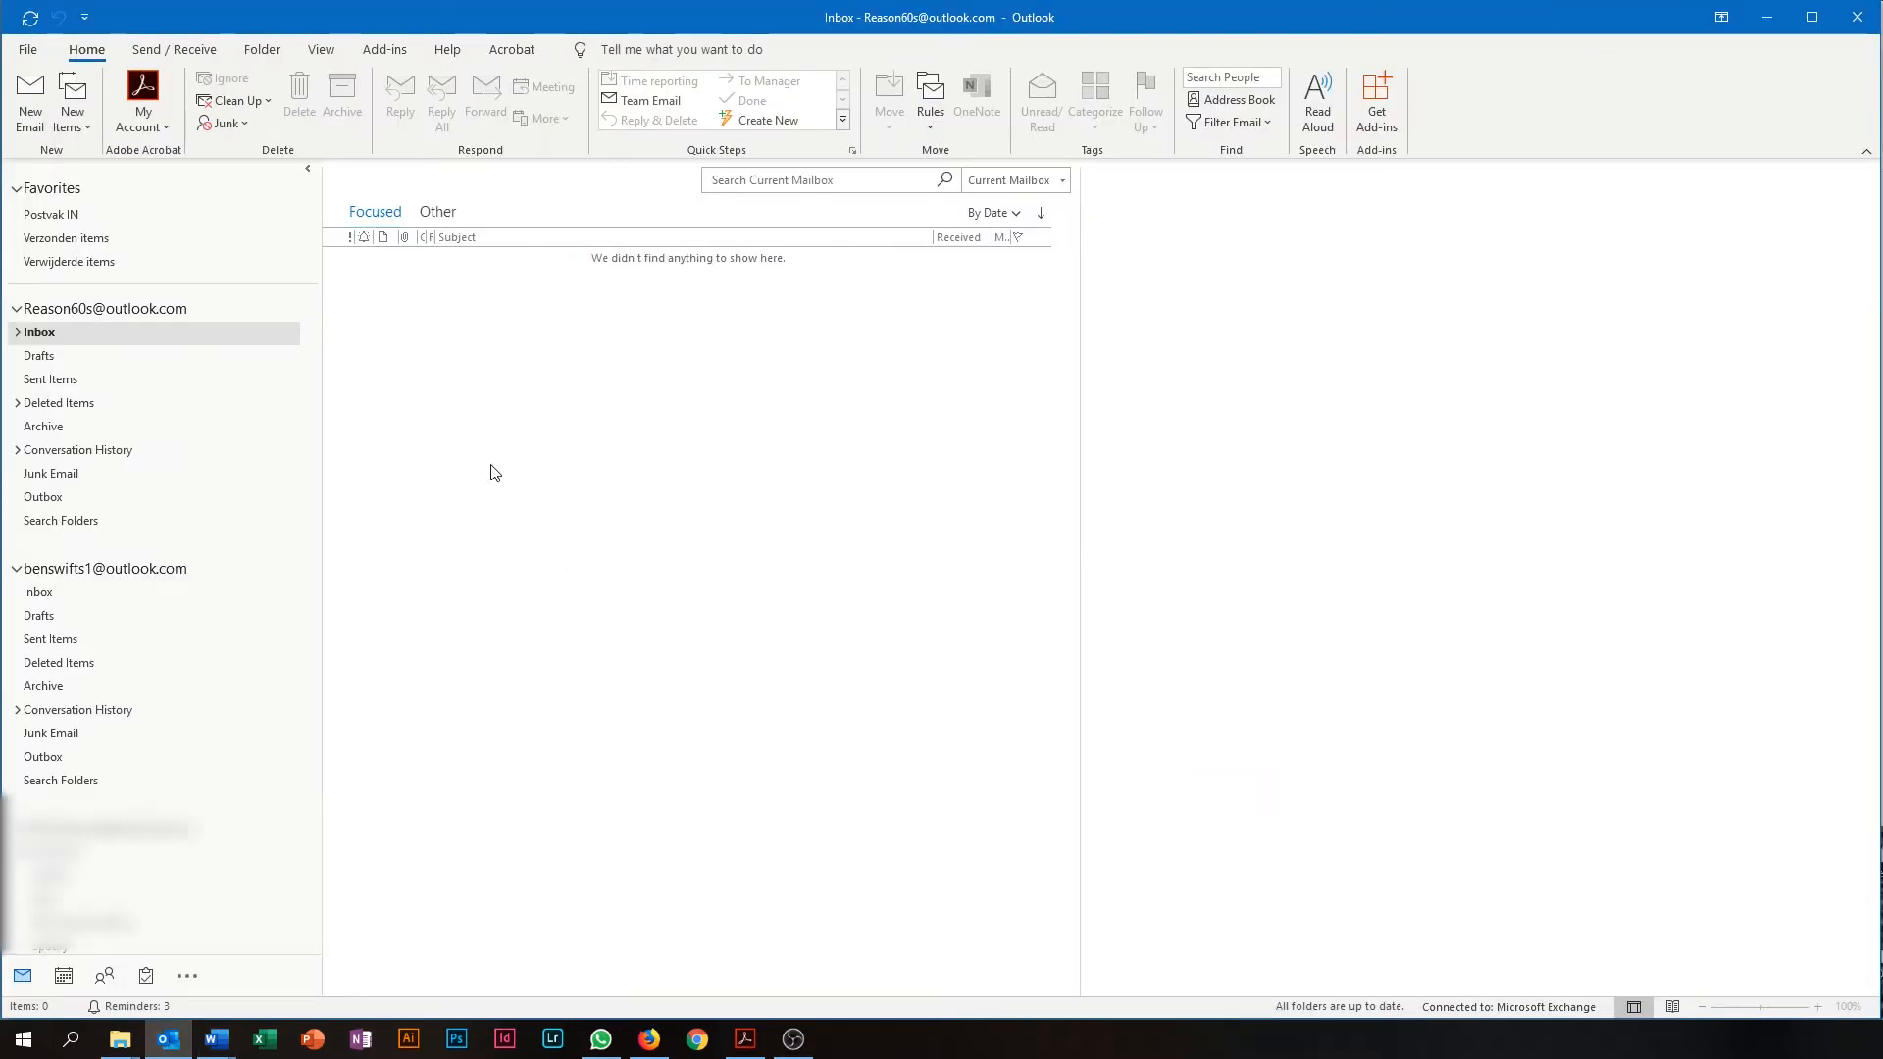
left_click(33, 122)
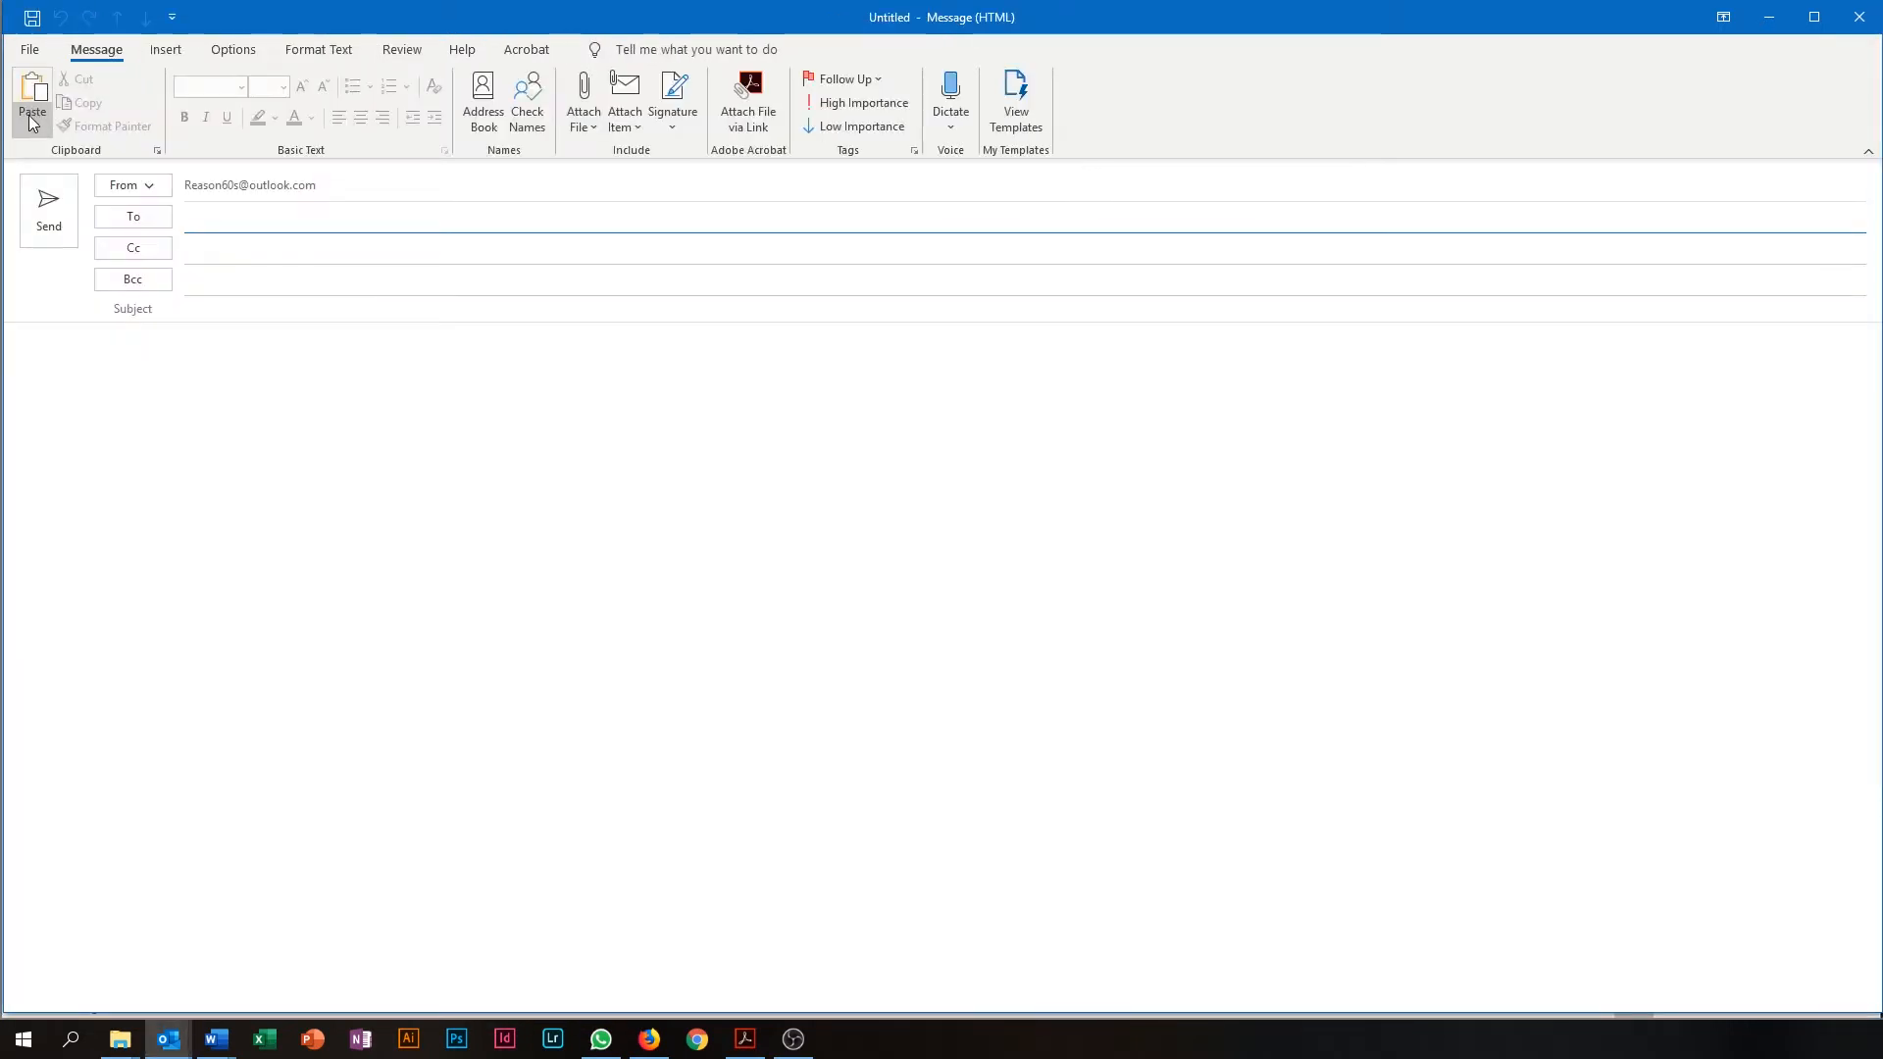
left_click(673, 110)
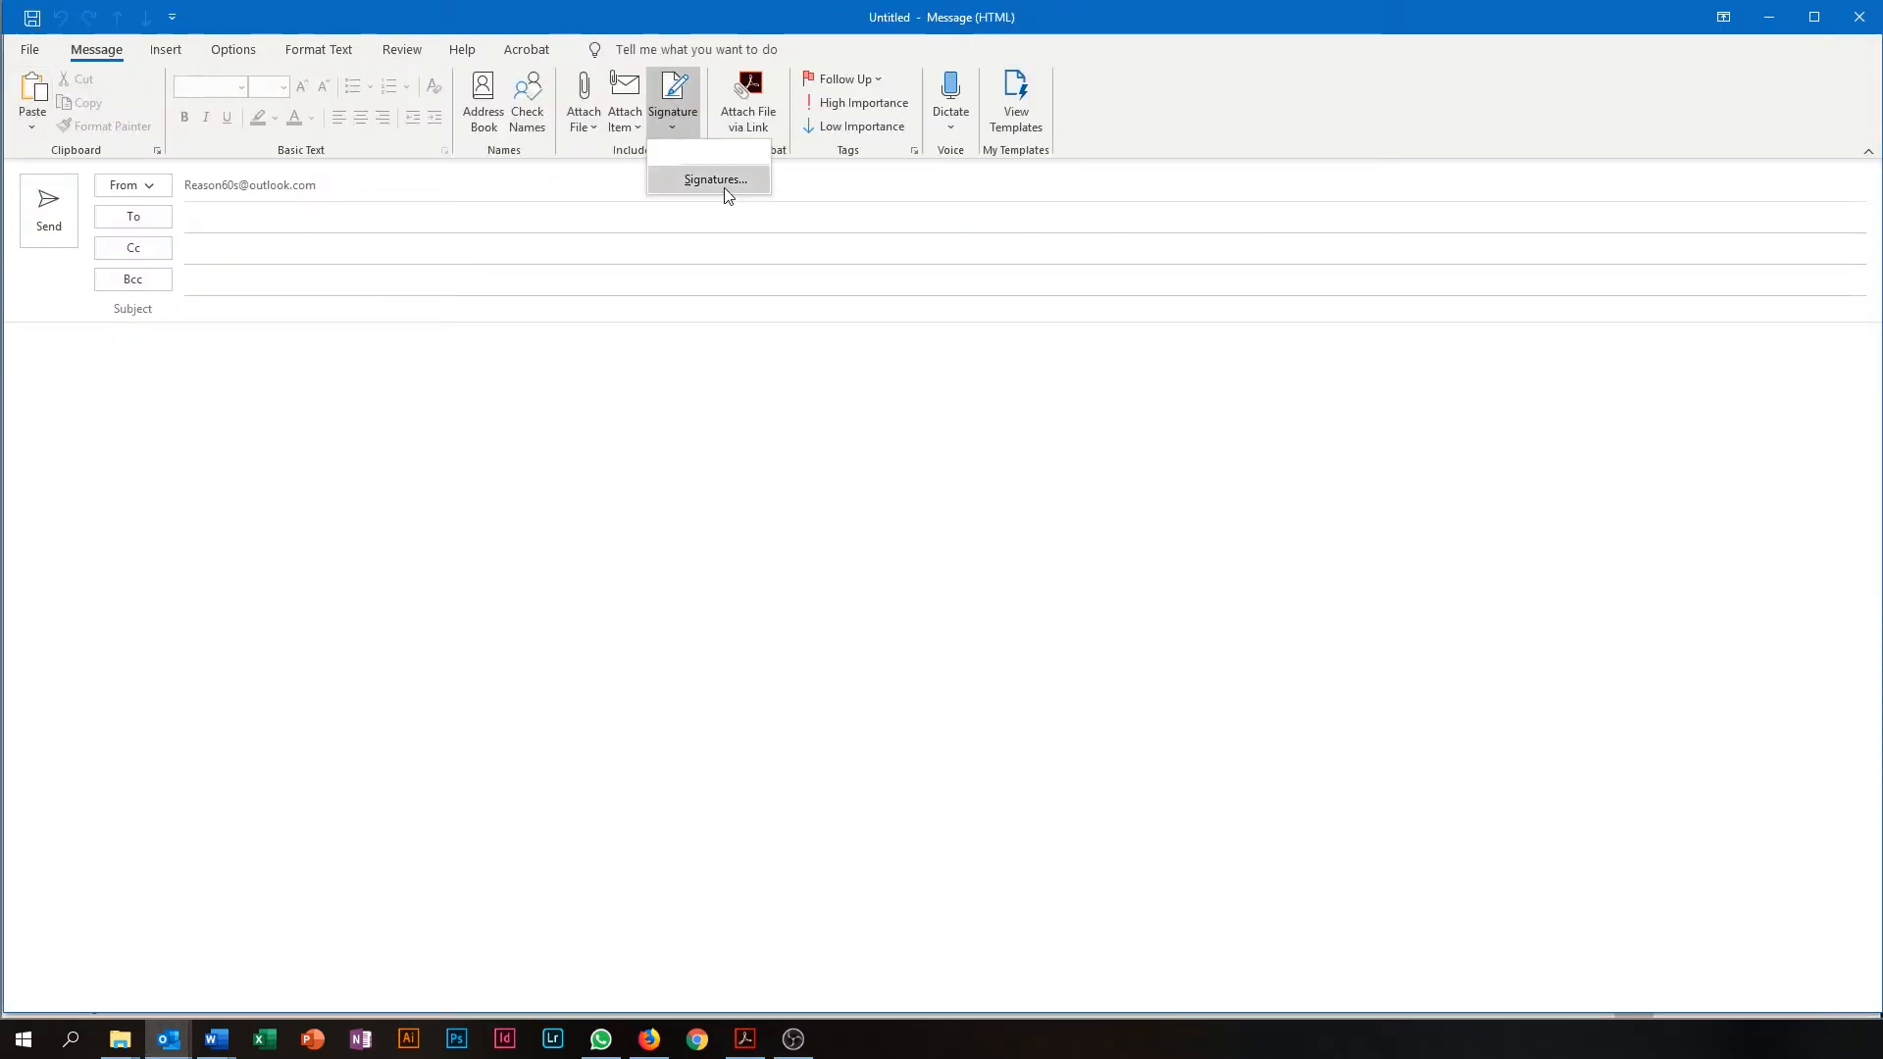
left_click(715, 179)
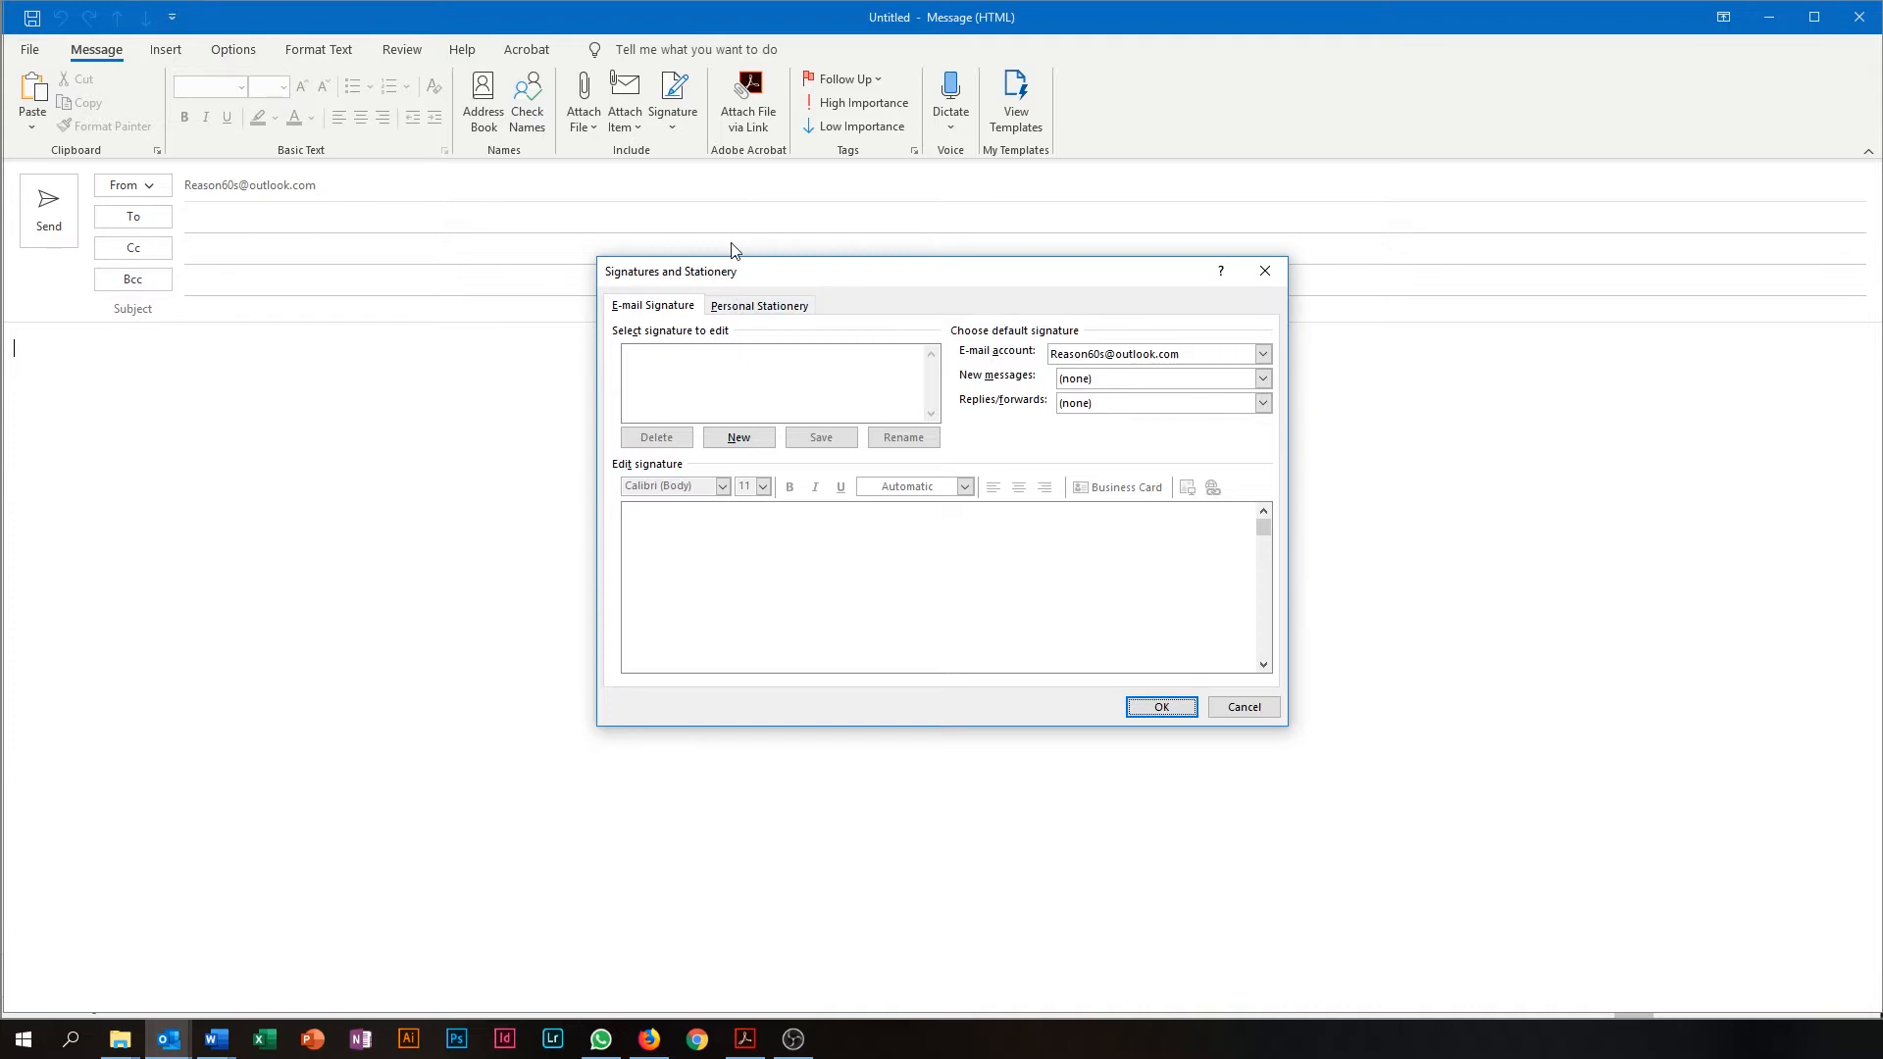
Create a new email signature named "Business signature".
left_click(743, 438)
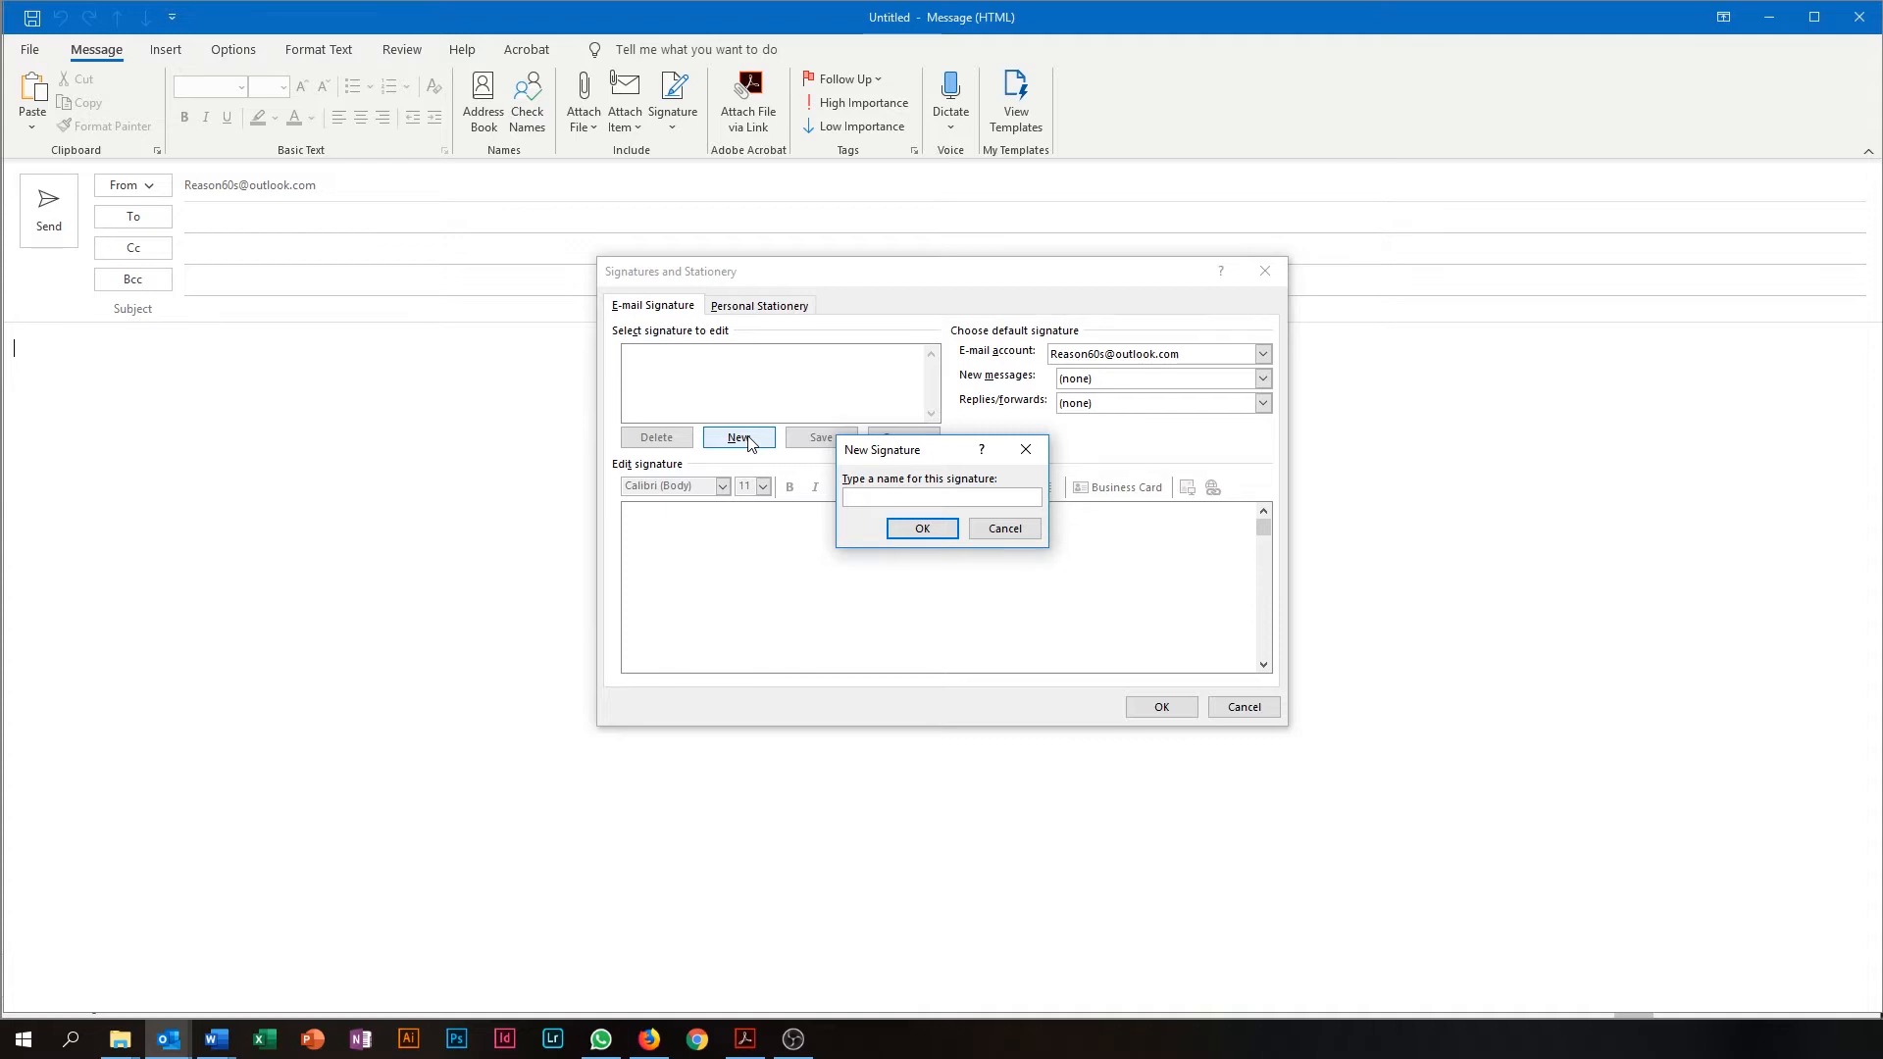
type("Business signature")
key("Return")
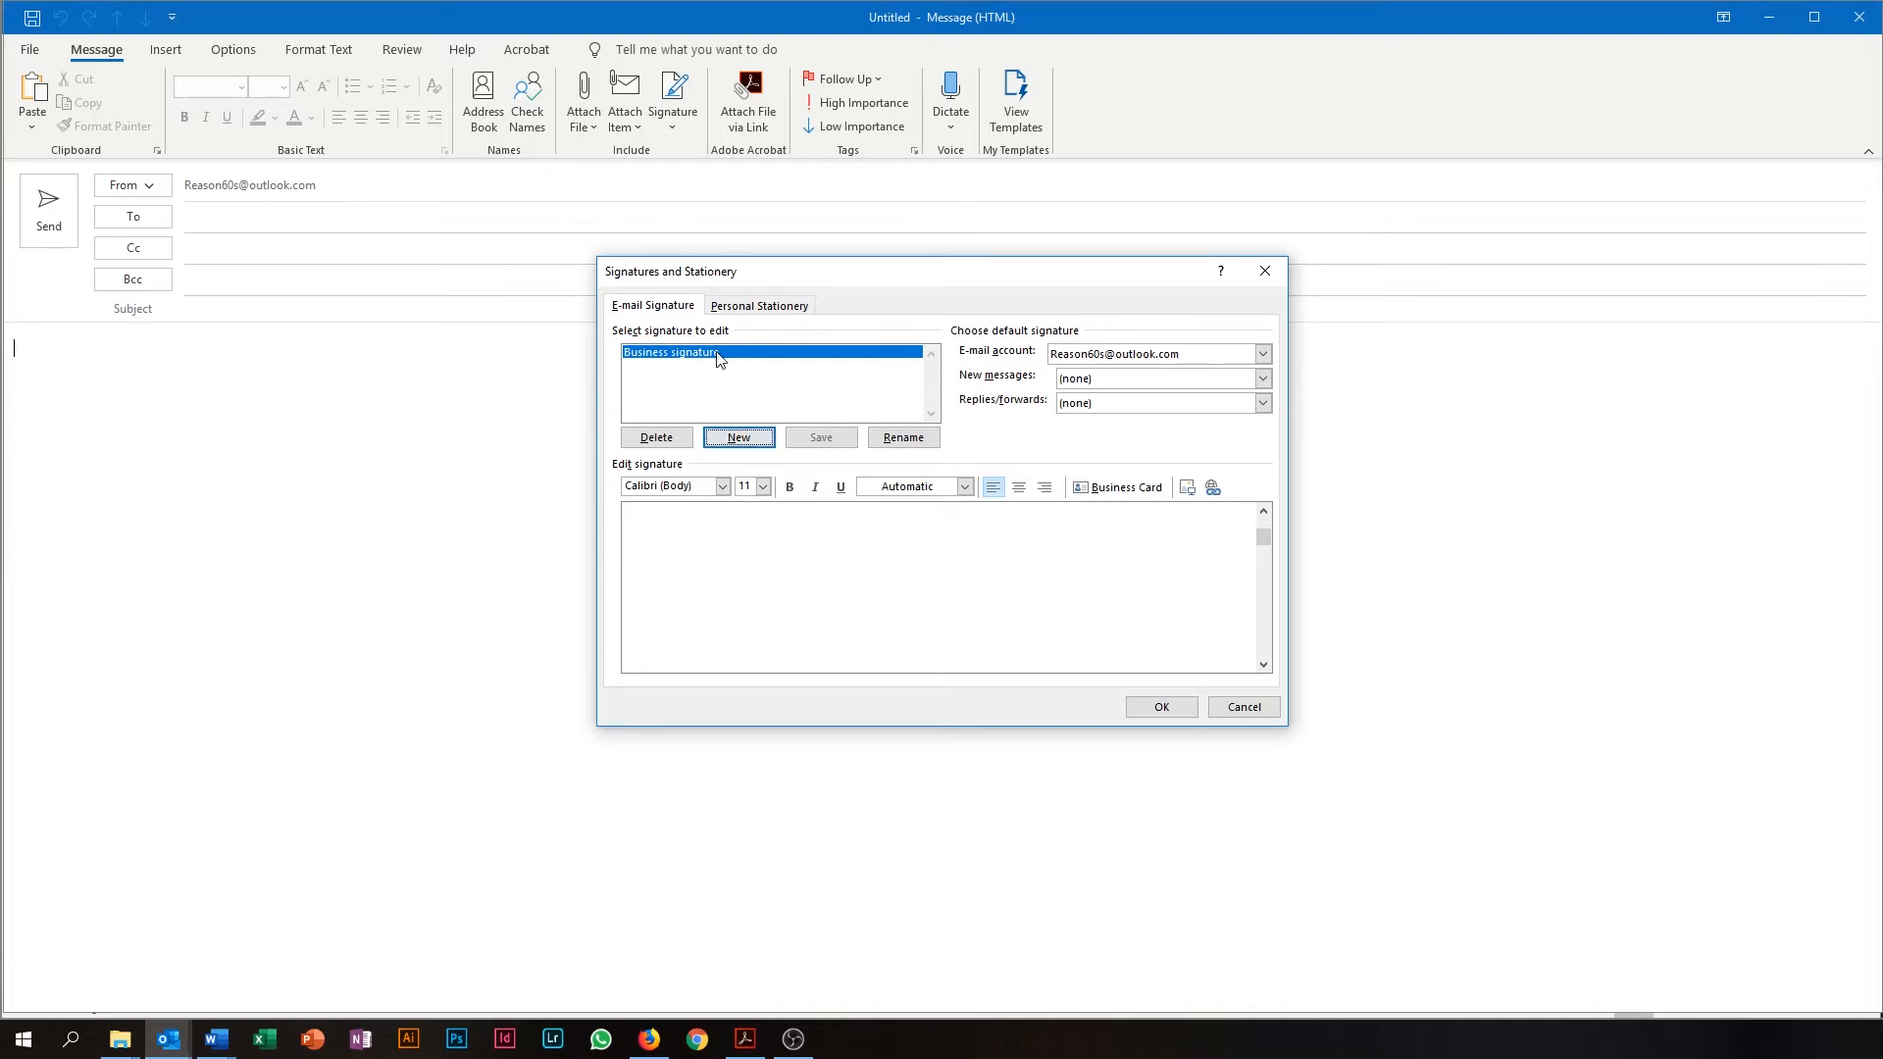
Paste the copied signature table into the Business signature's content and save it.
left_click(679, 553)
key("ctrl+v")
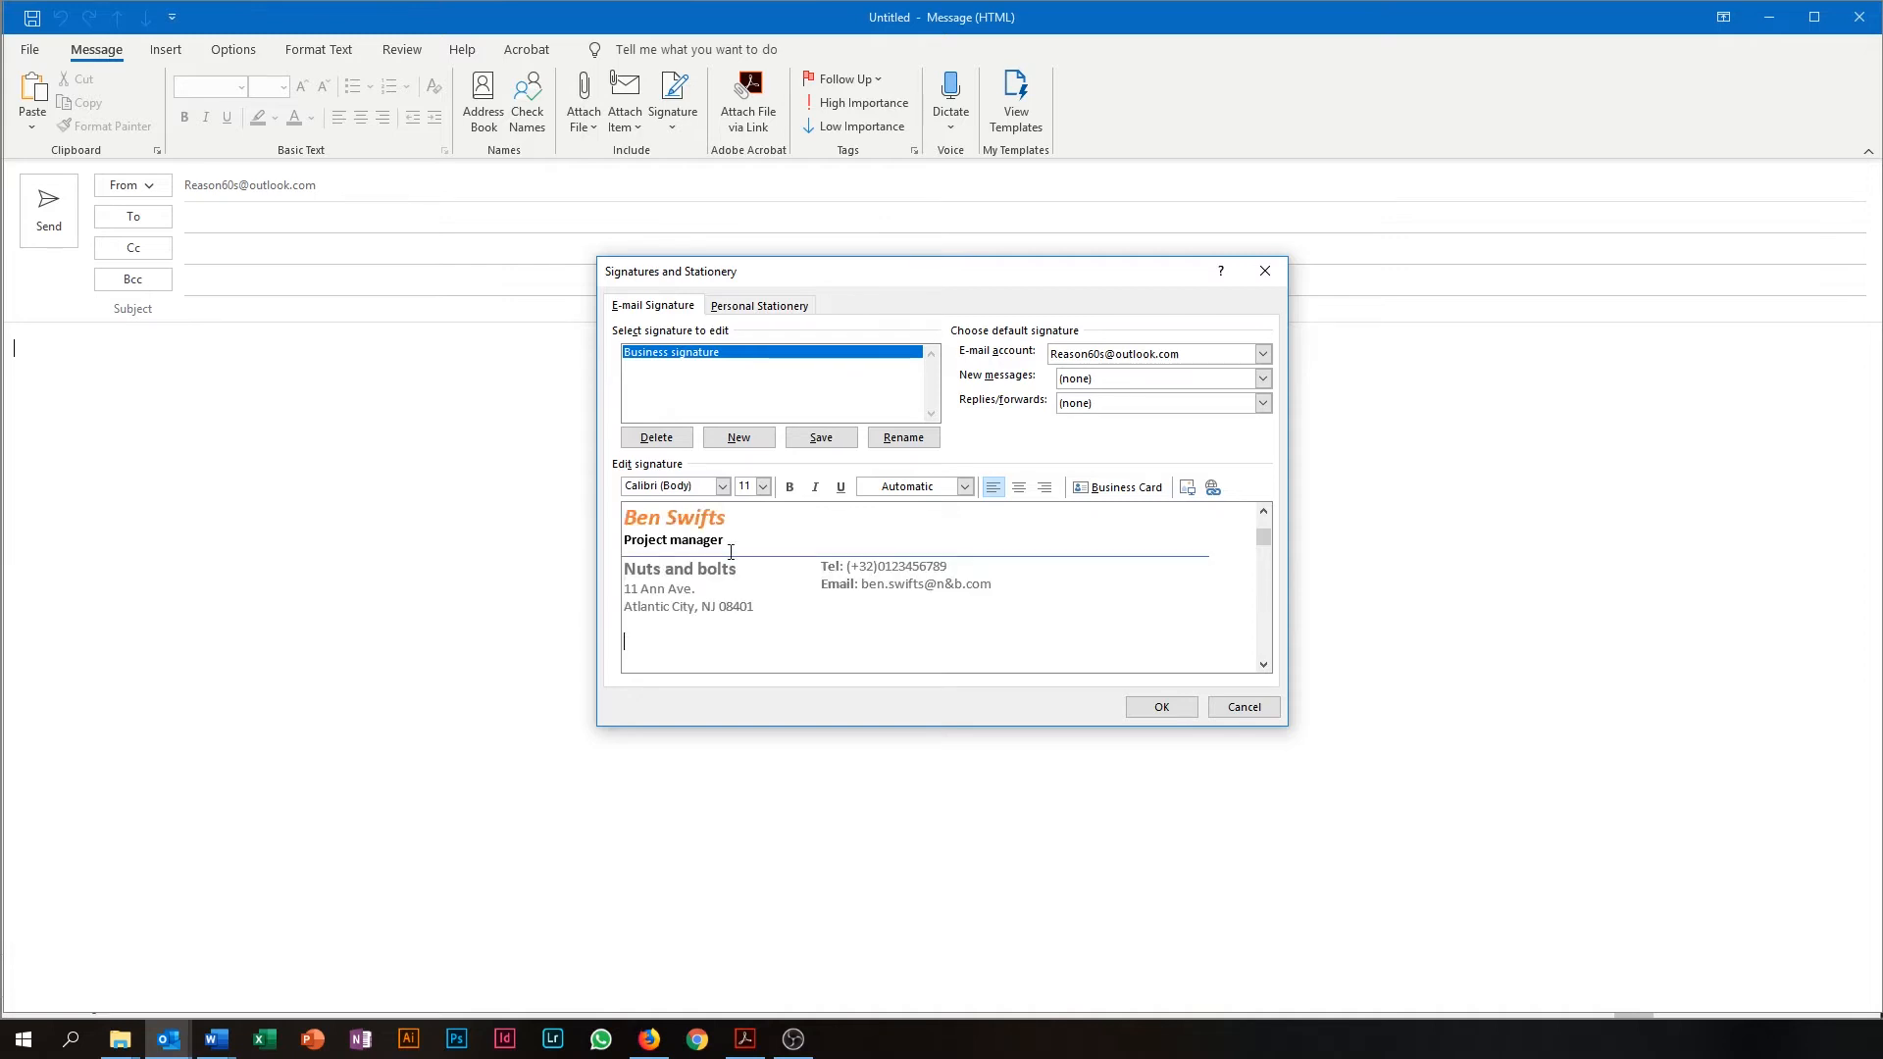
left_click(825, 444)
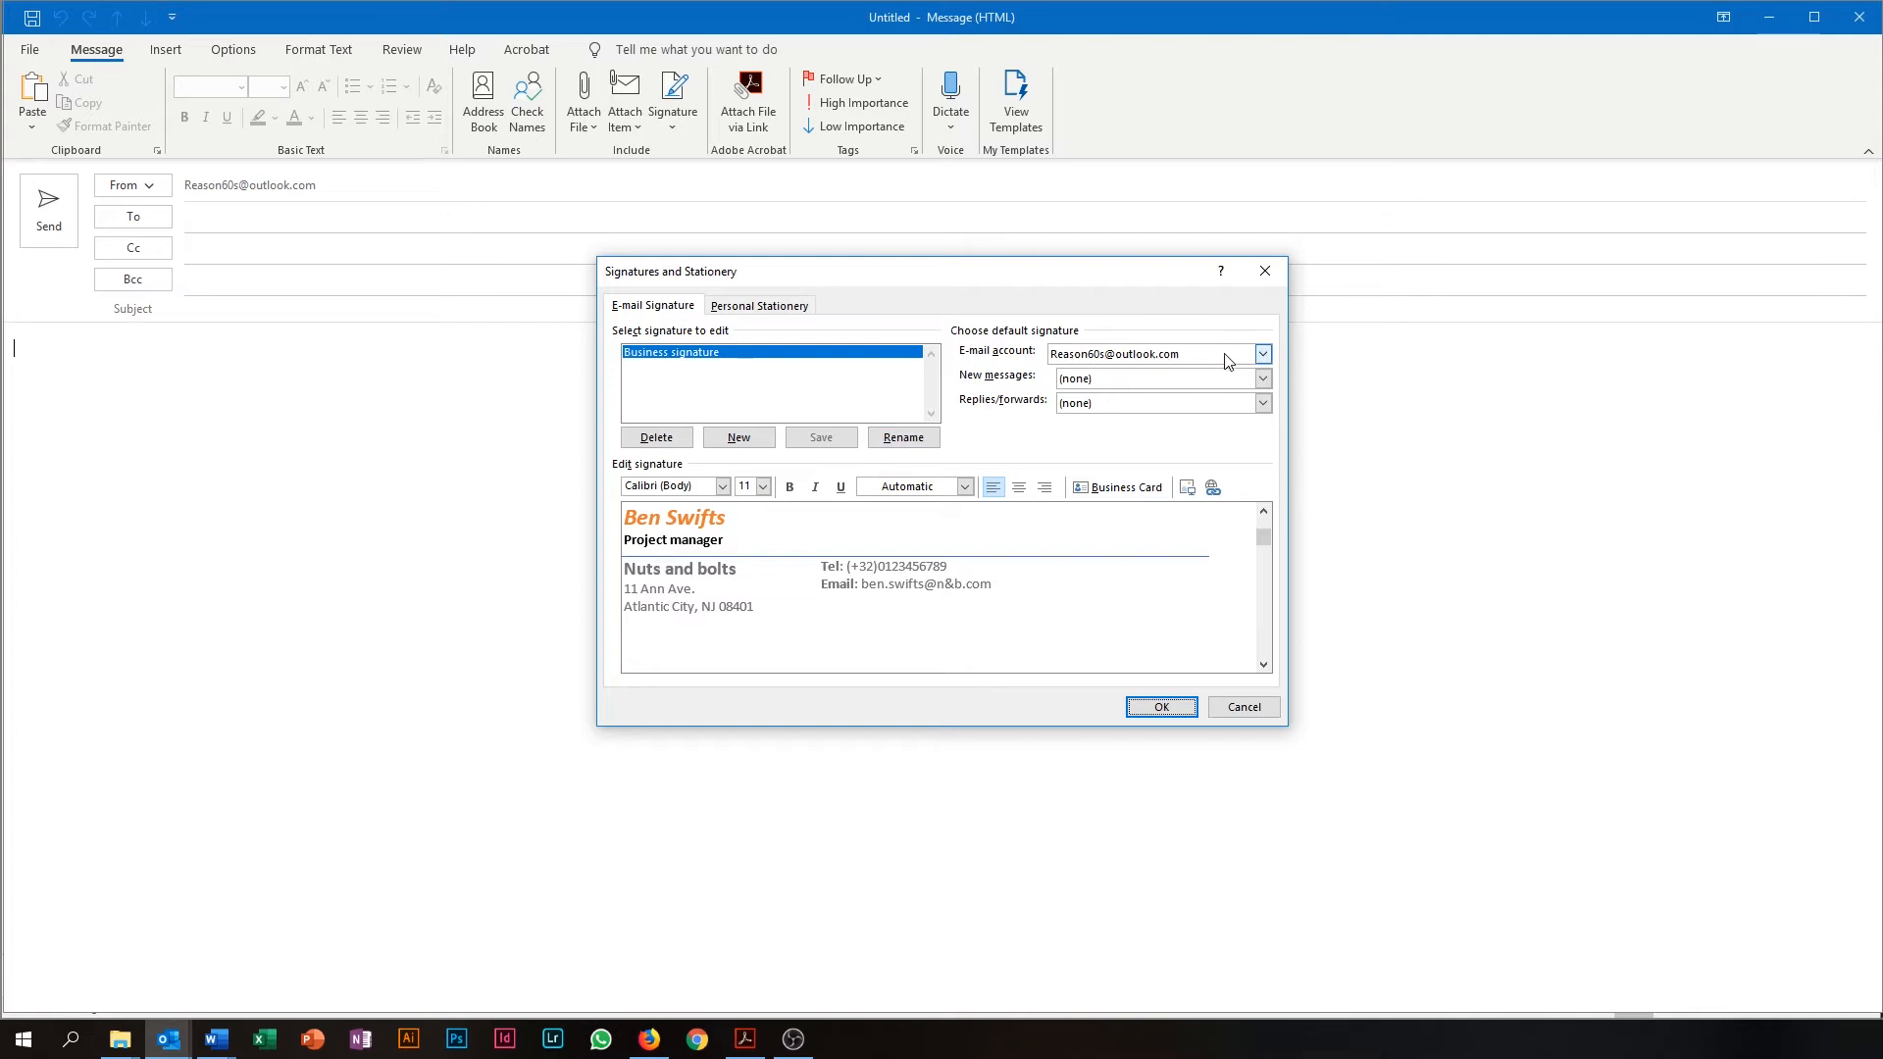
Set Business signature as the default for both new messages and replies/forwards.
left_click(1128, 381)
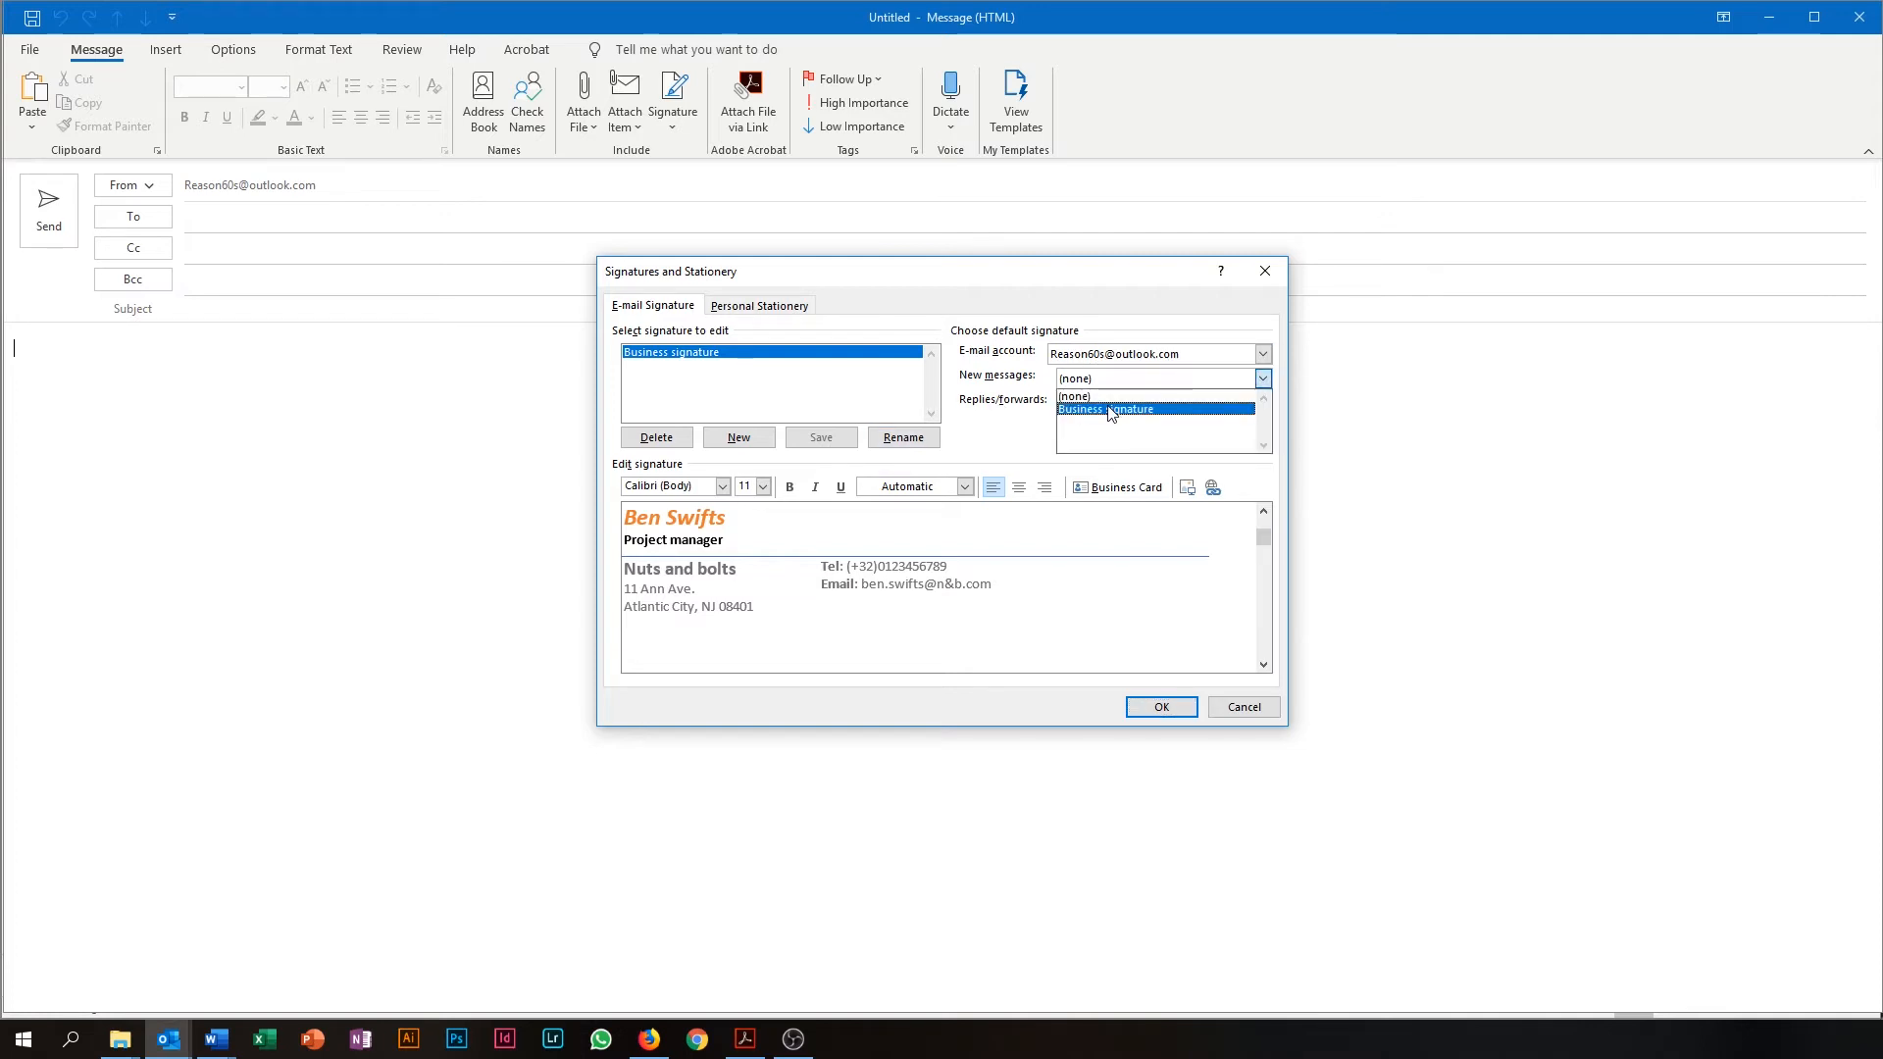
left_click(1111, 412)
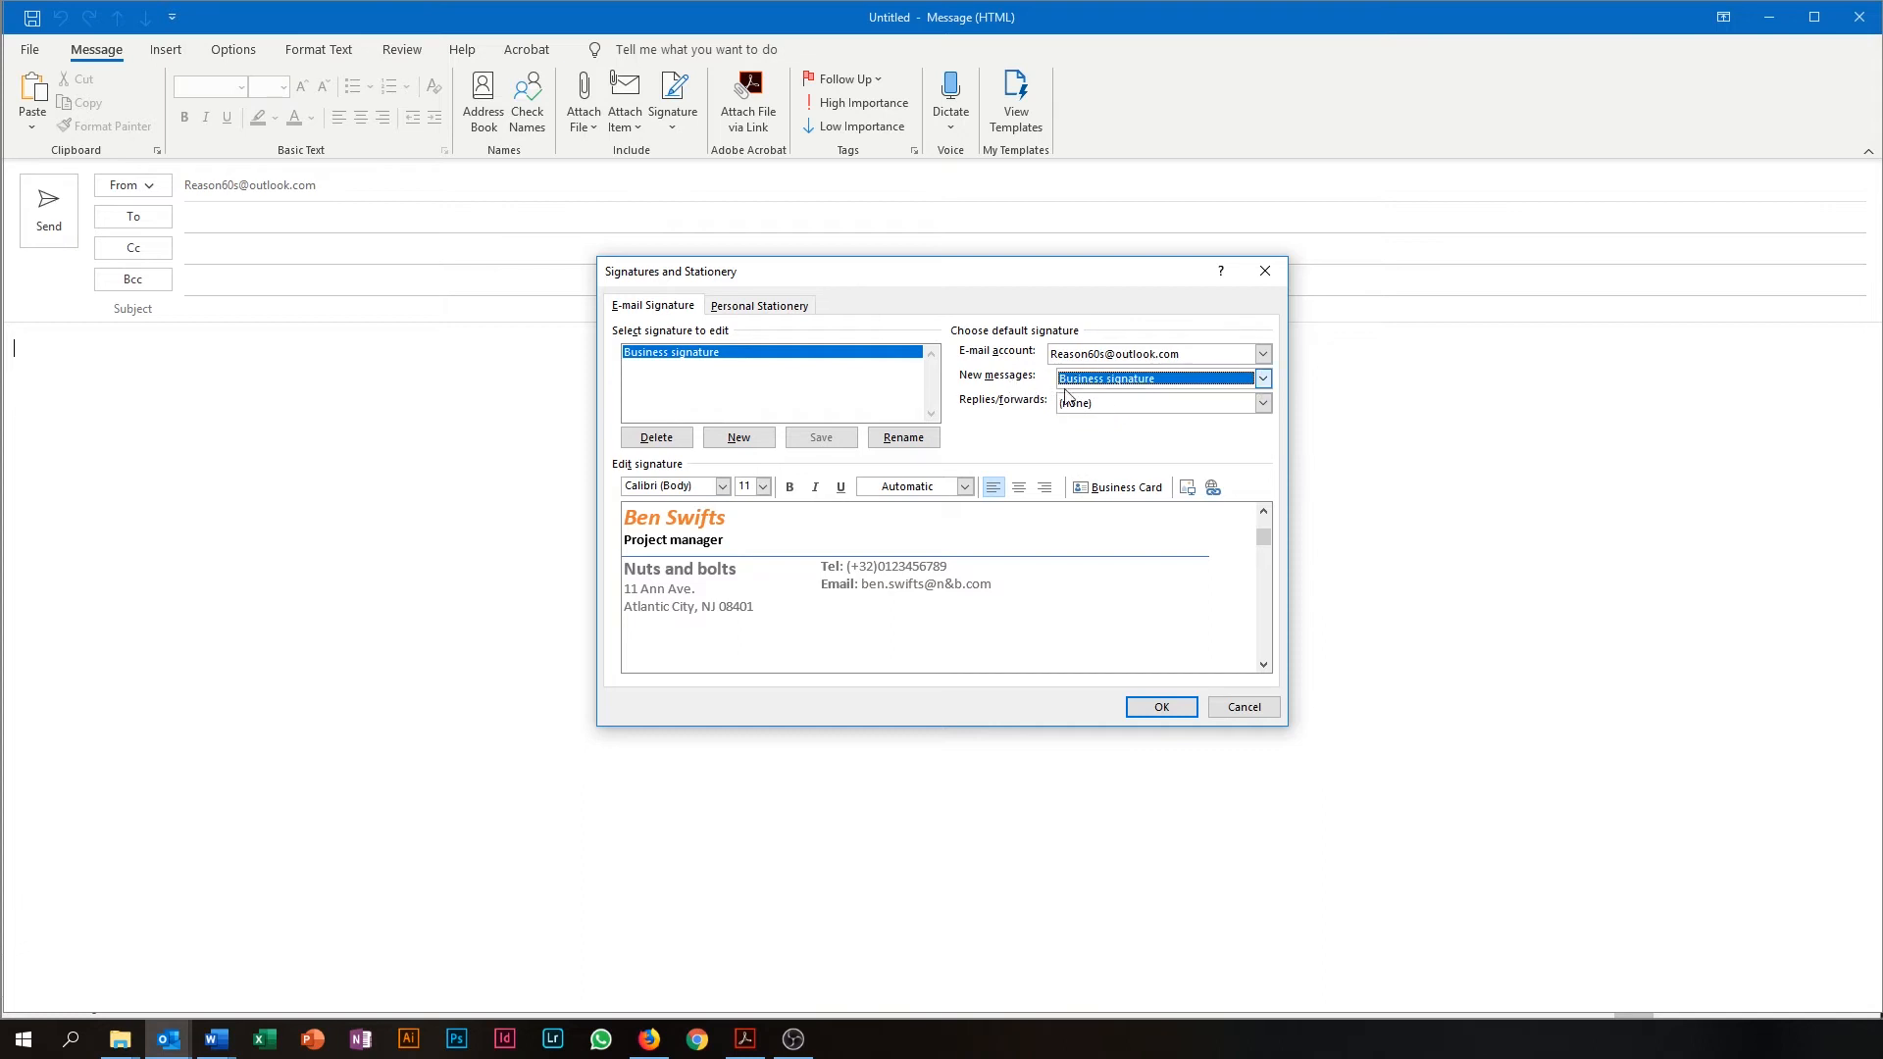
left_click(1069, 401)
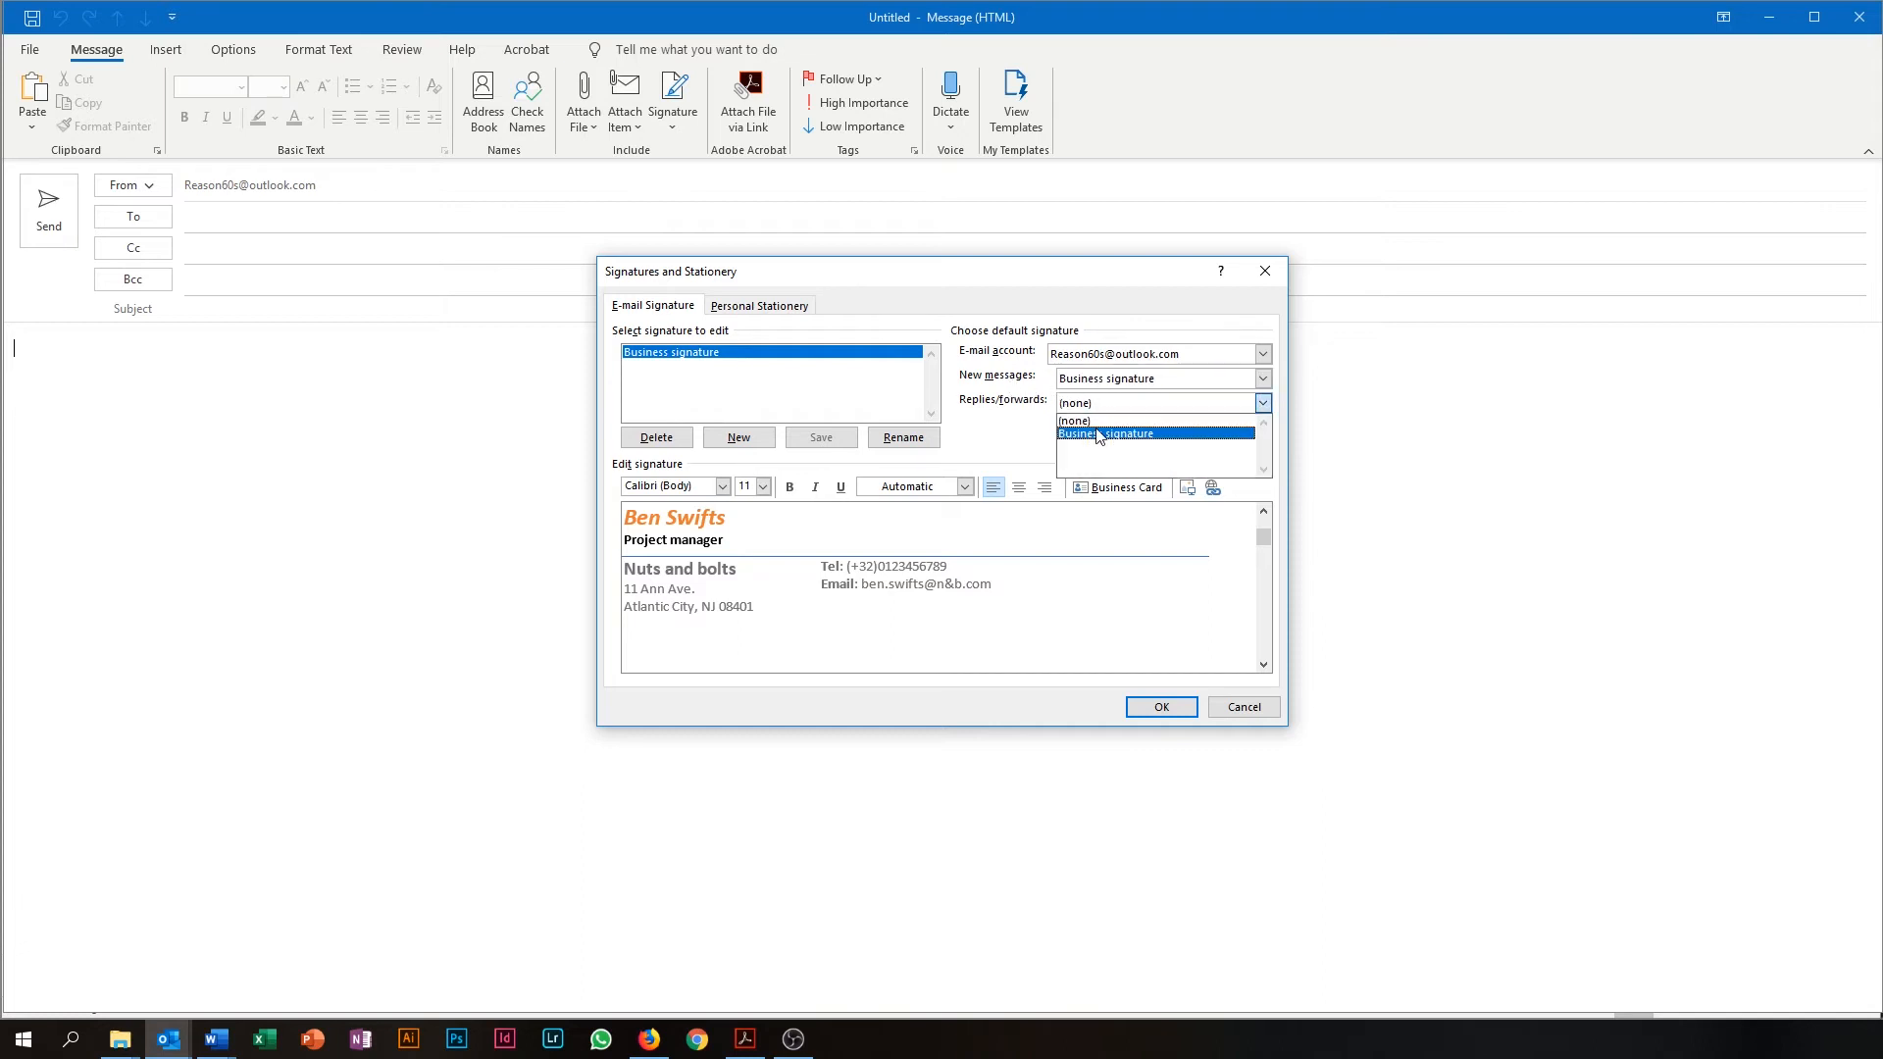
left_click(1099, 434)
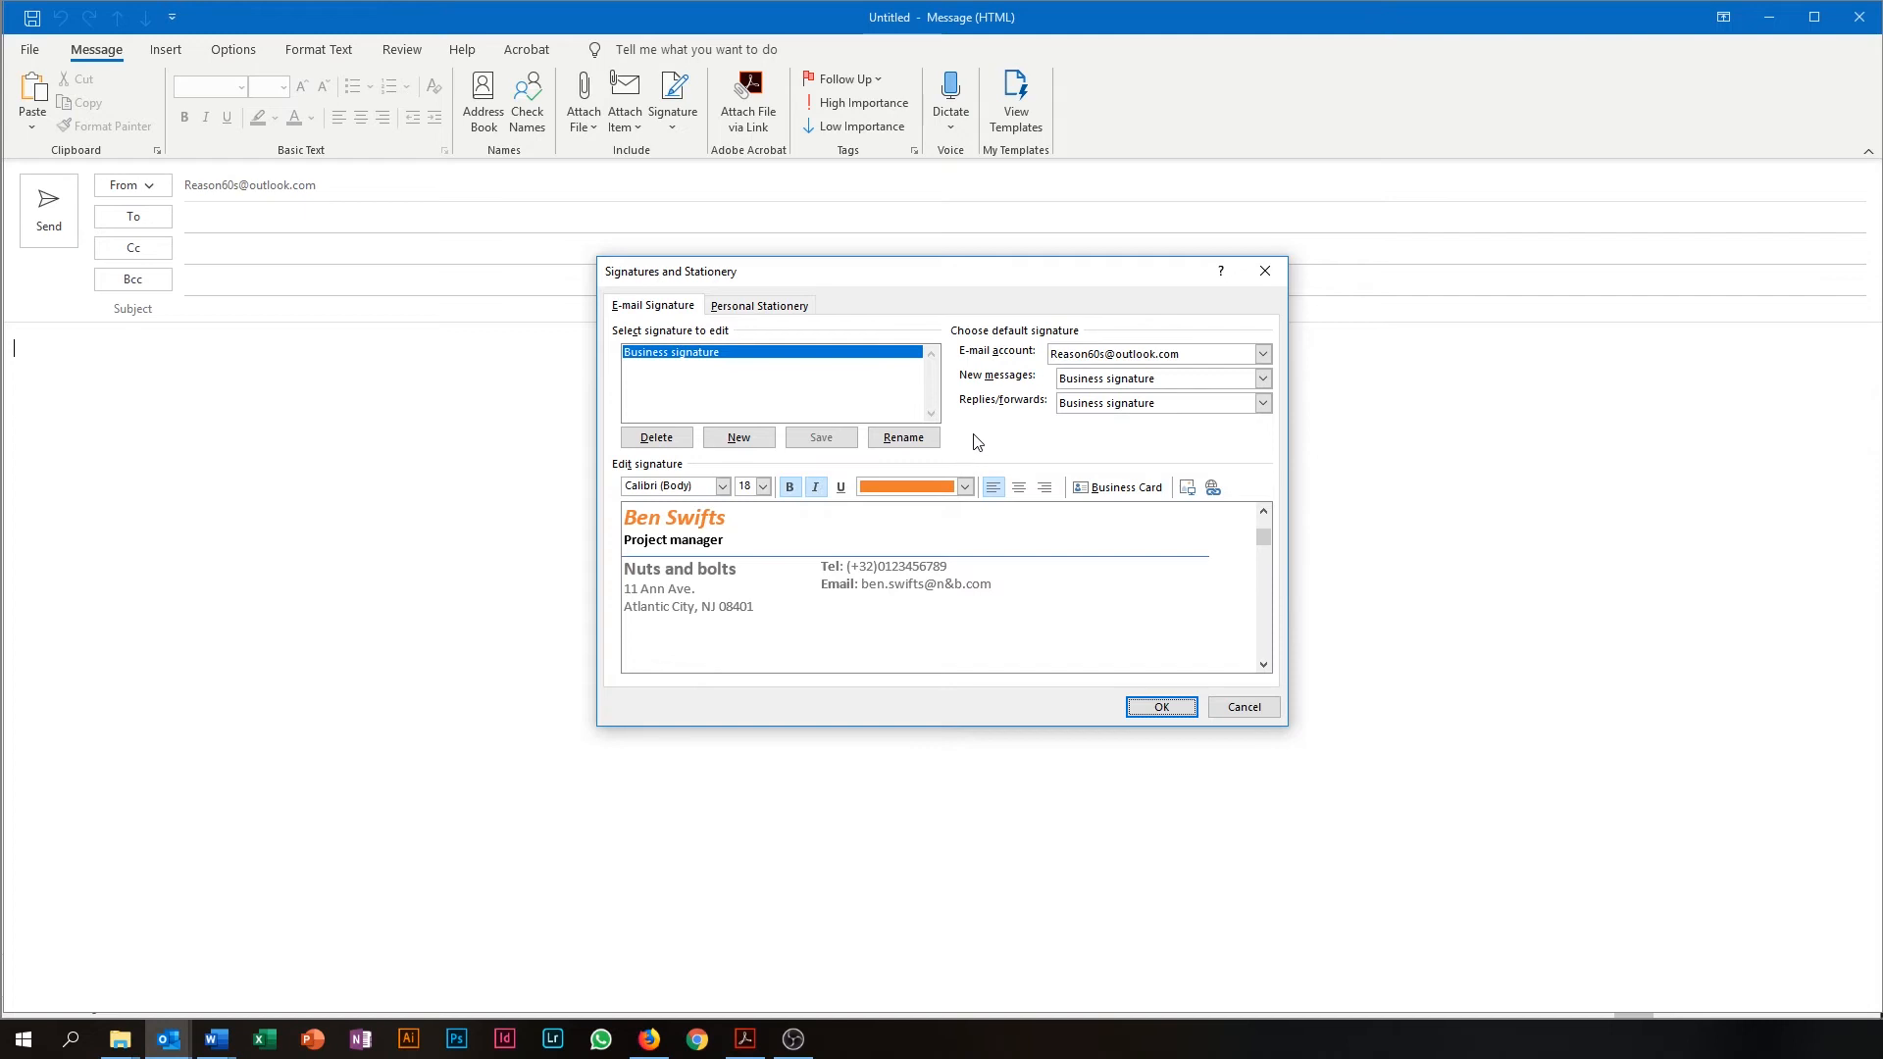
Create another, empty email signature named "2nd signature".
left_click(748, 442)
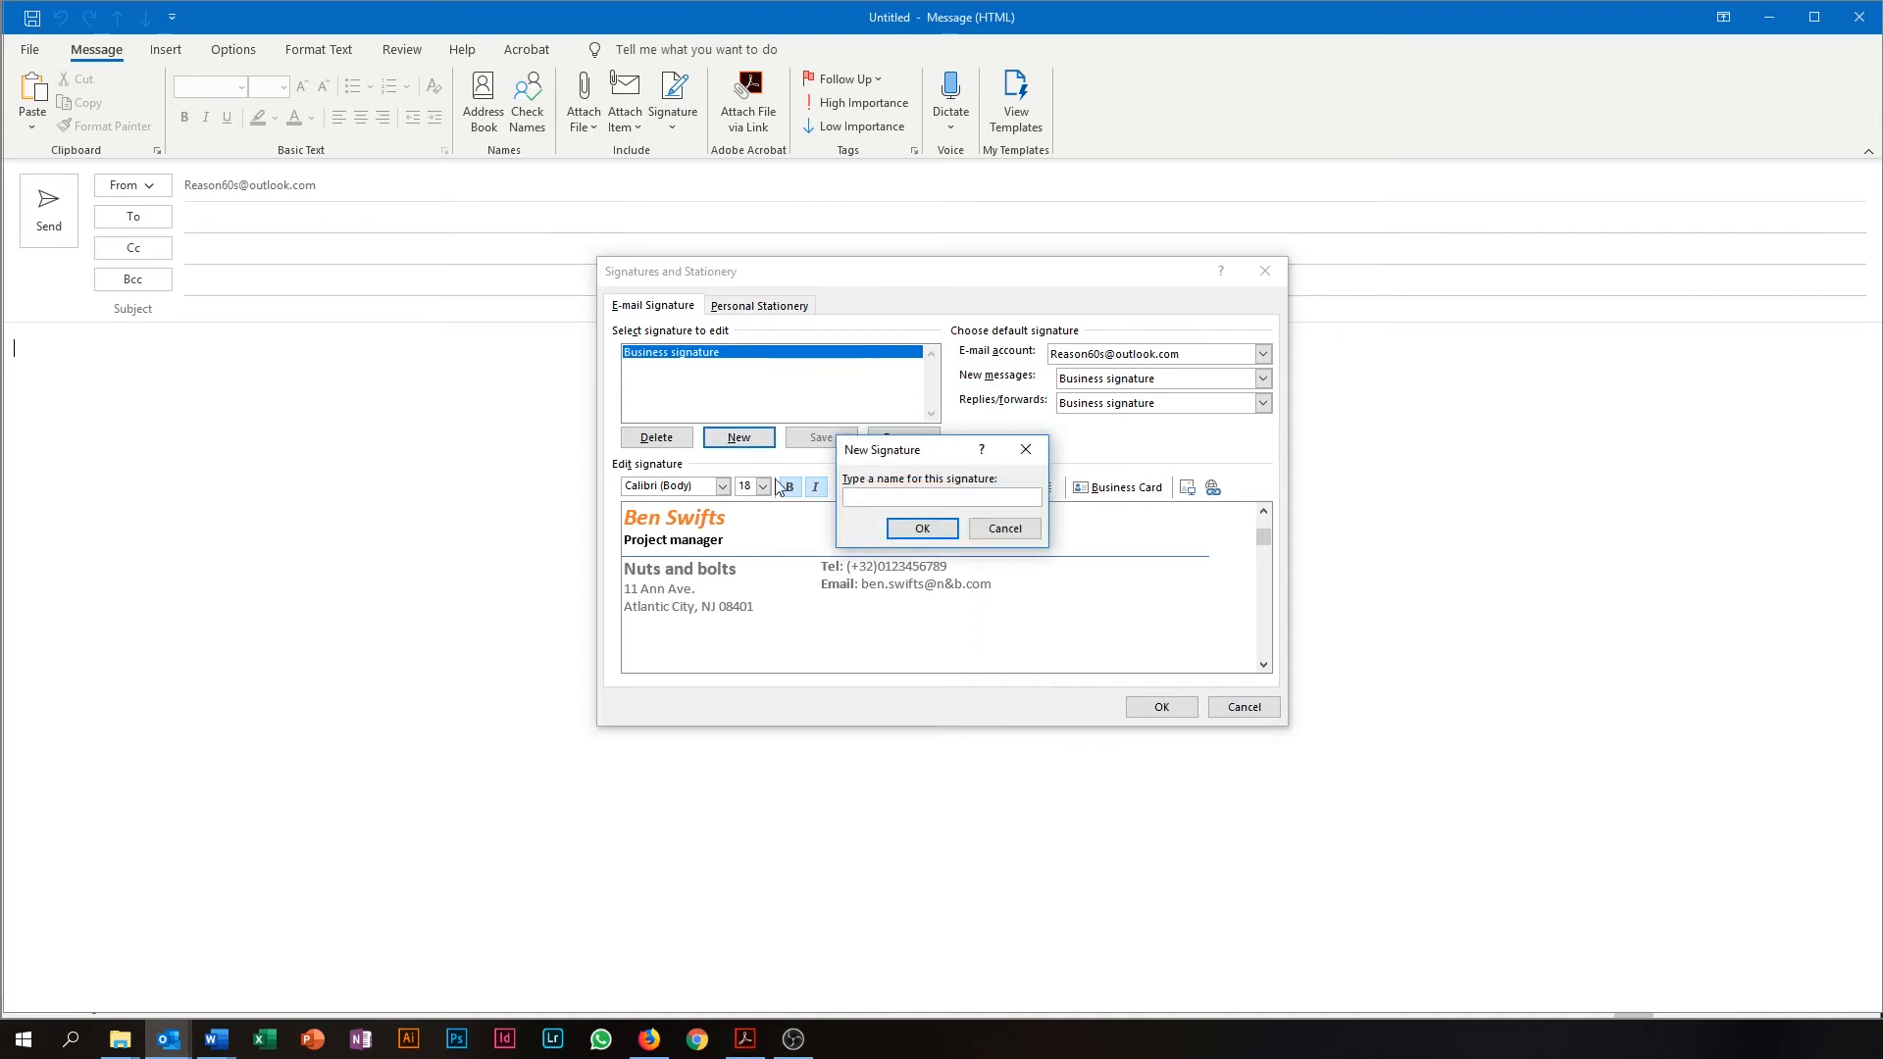
type("2nd signature")
key("Return")
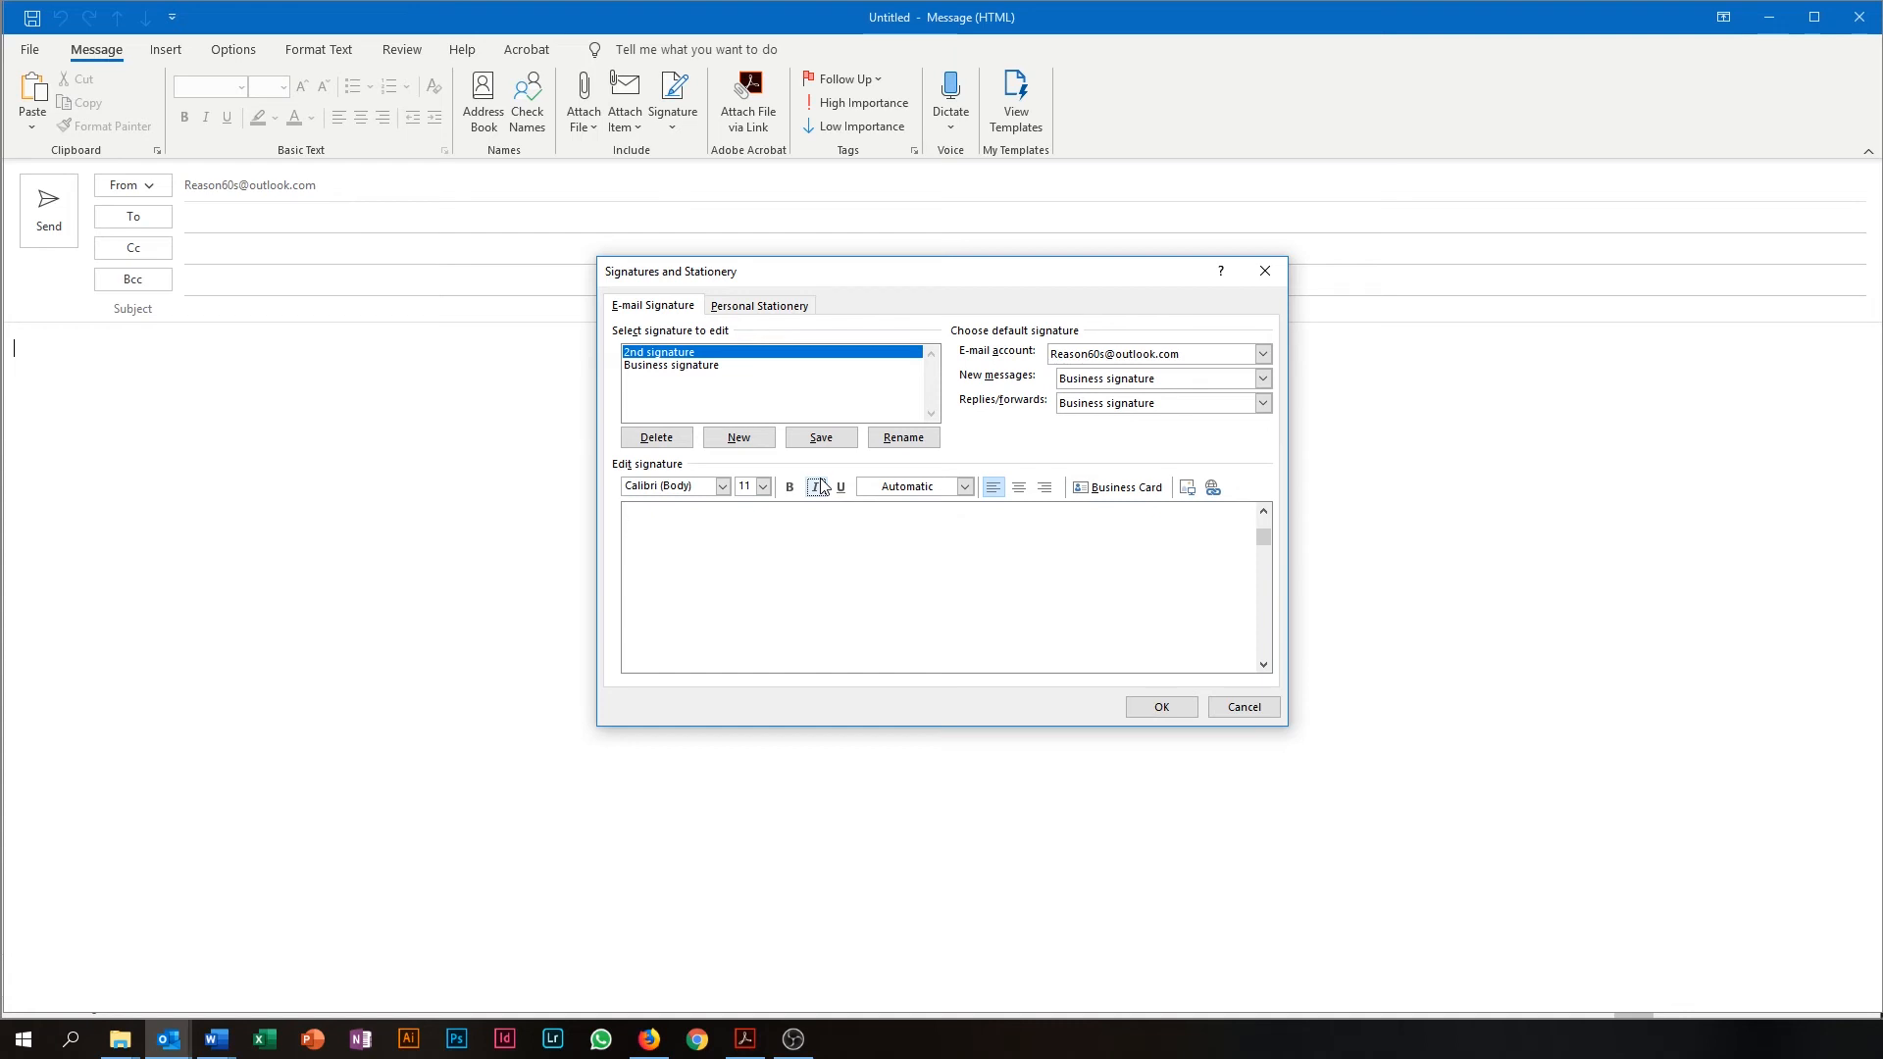
Set 2nd signature as the default for replies/forwards and accept the signature settings.
left_click(1160, 403)
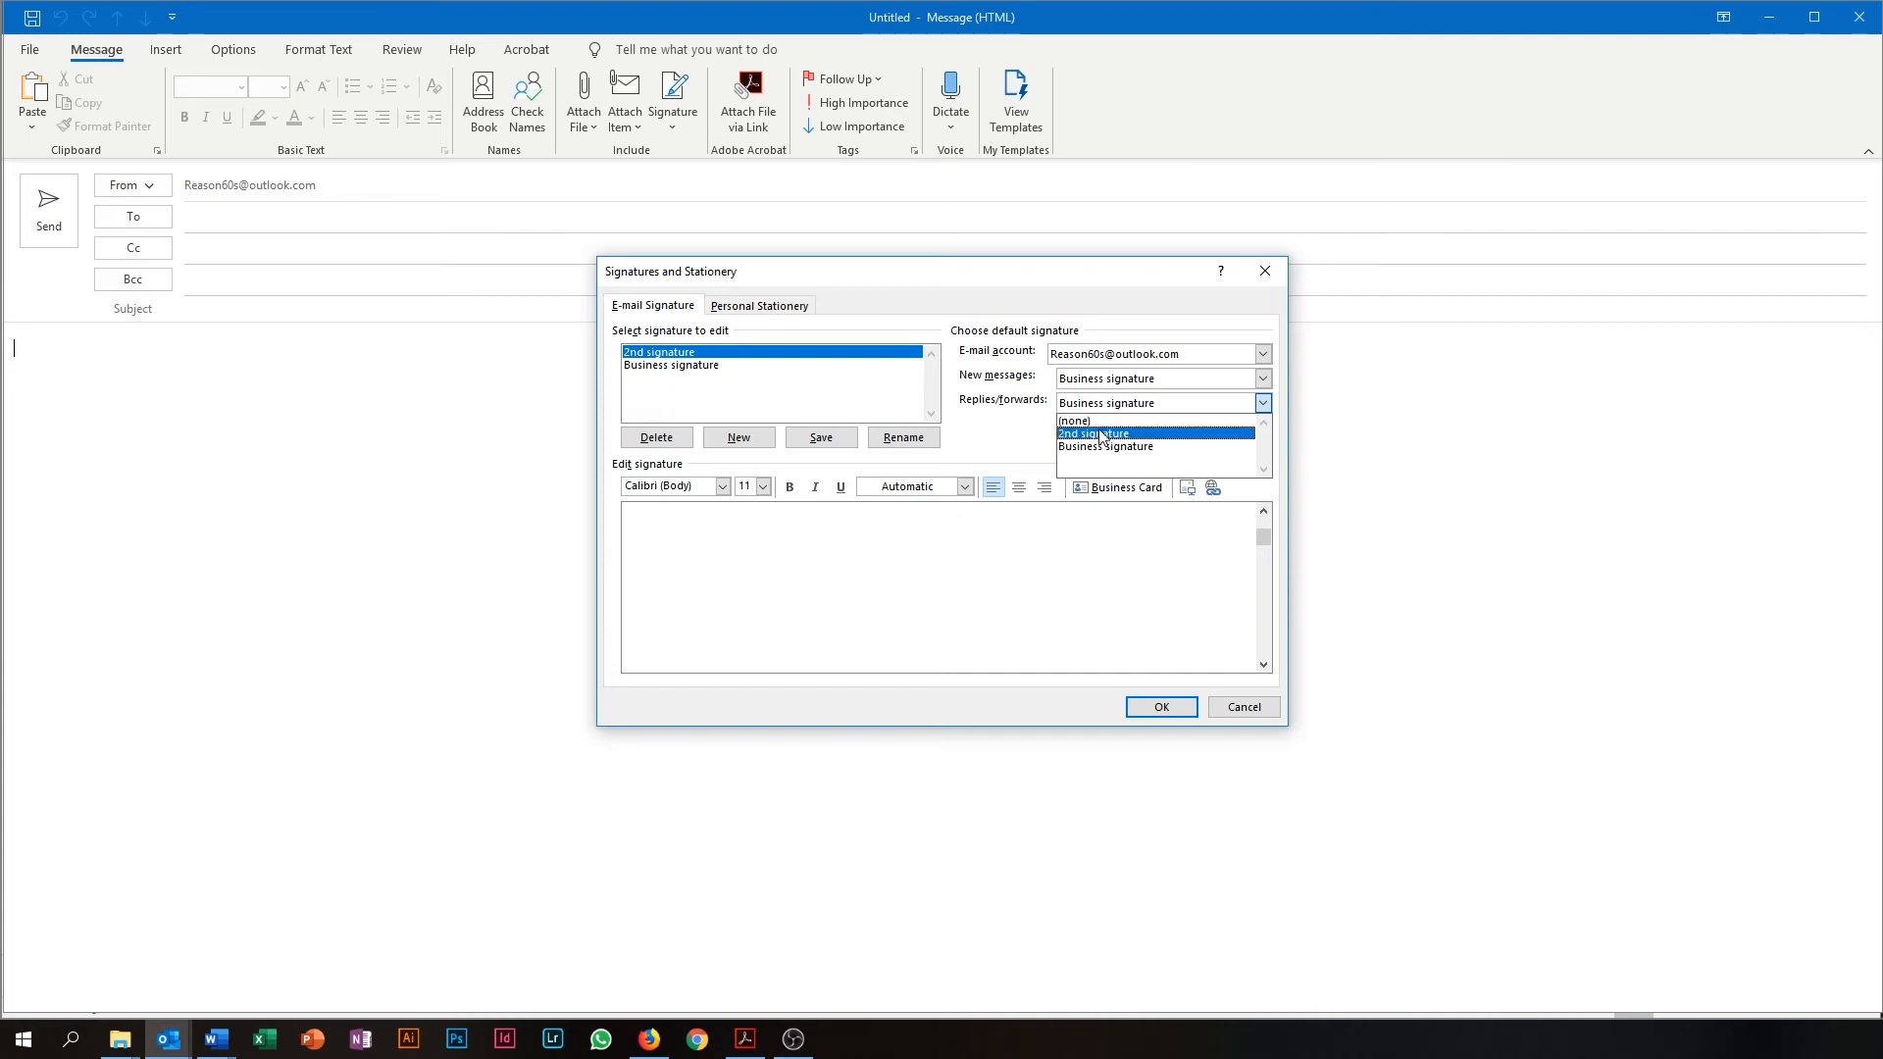
left_click(1100, 435)
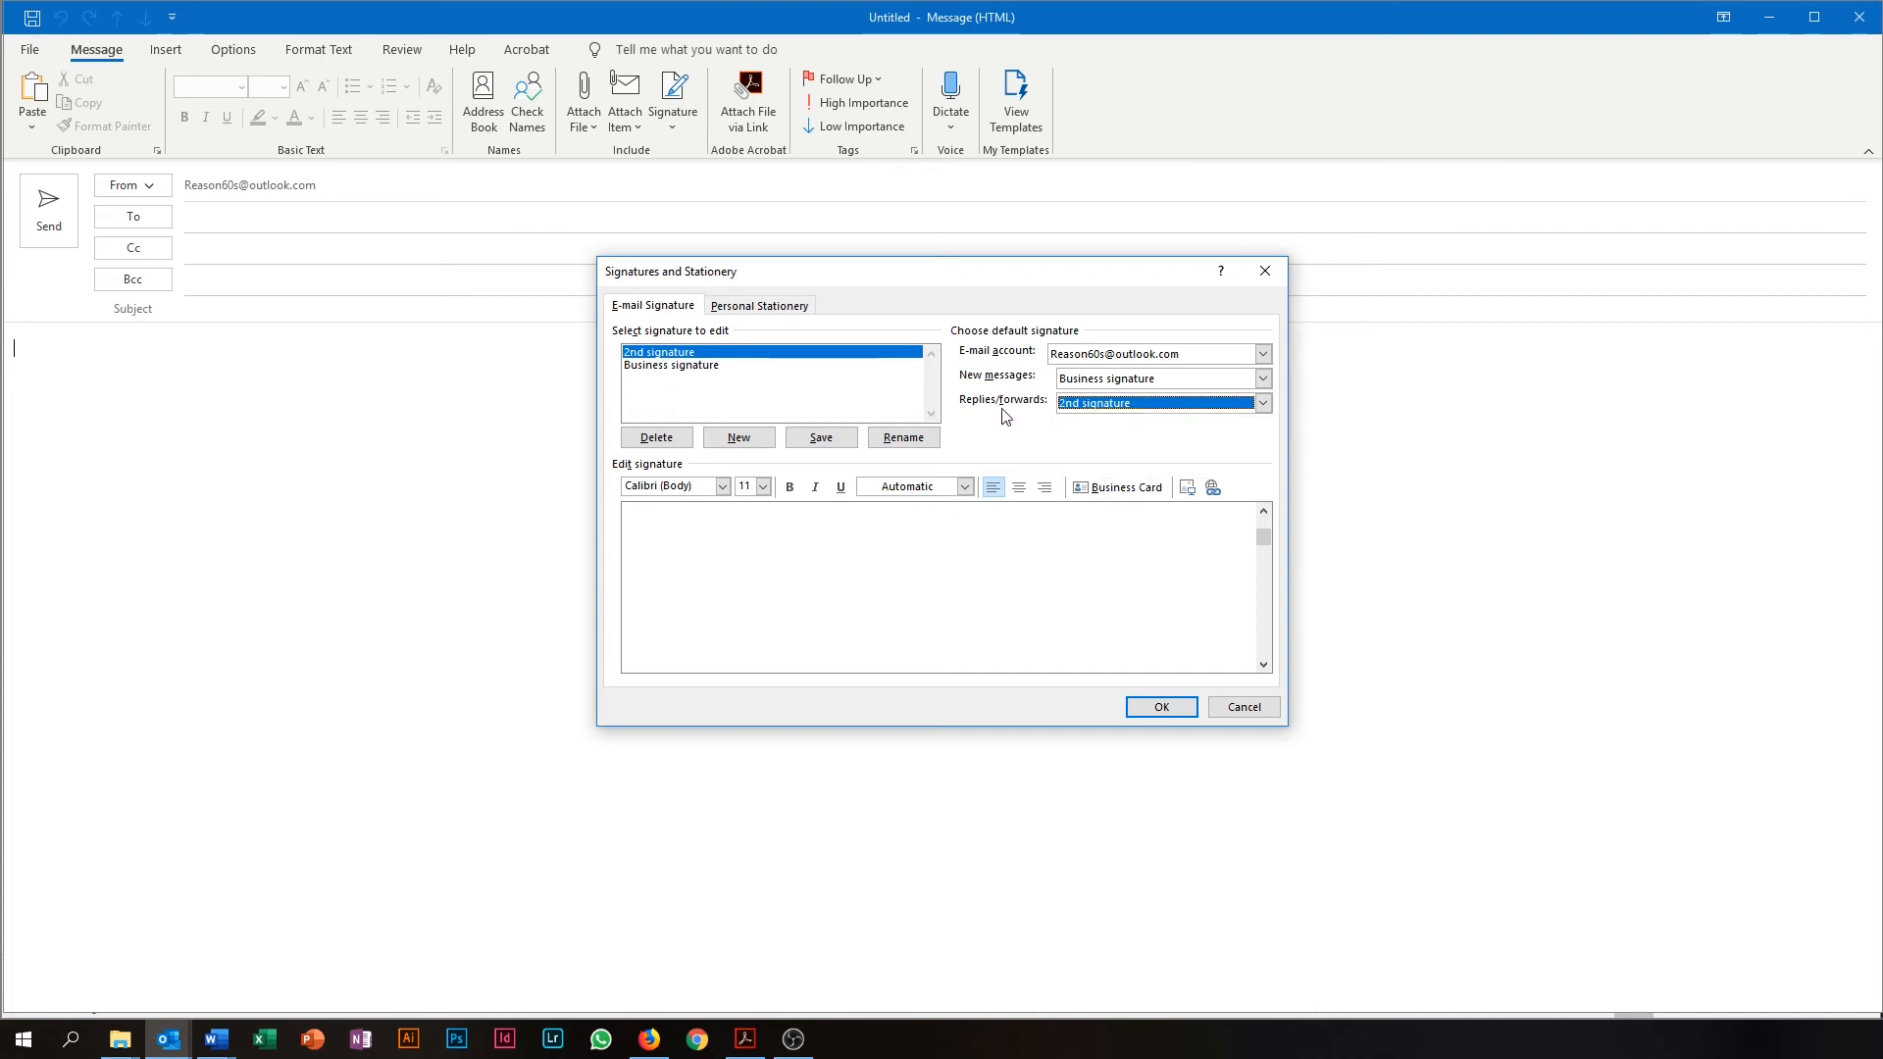
left_click(1166, 709)
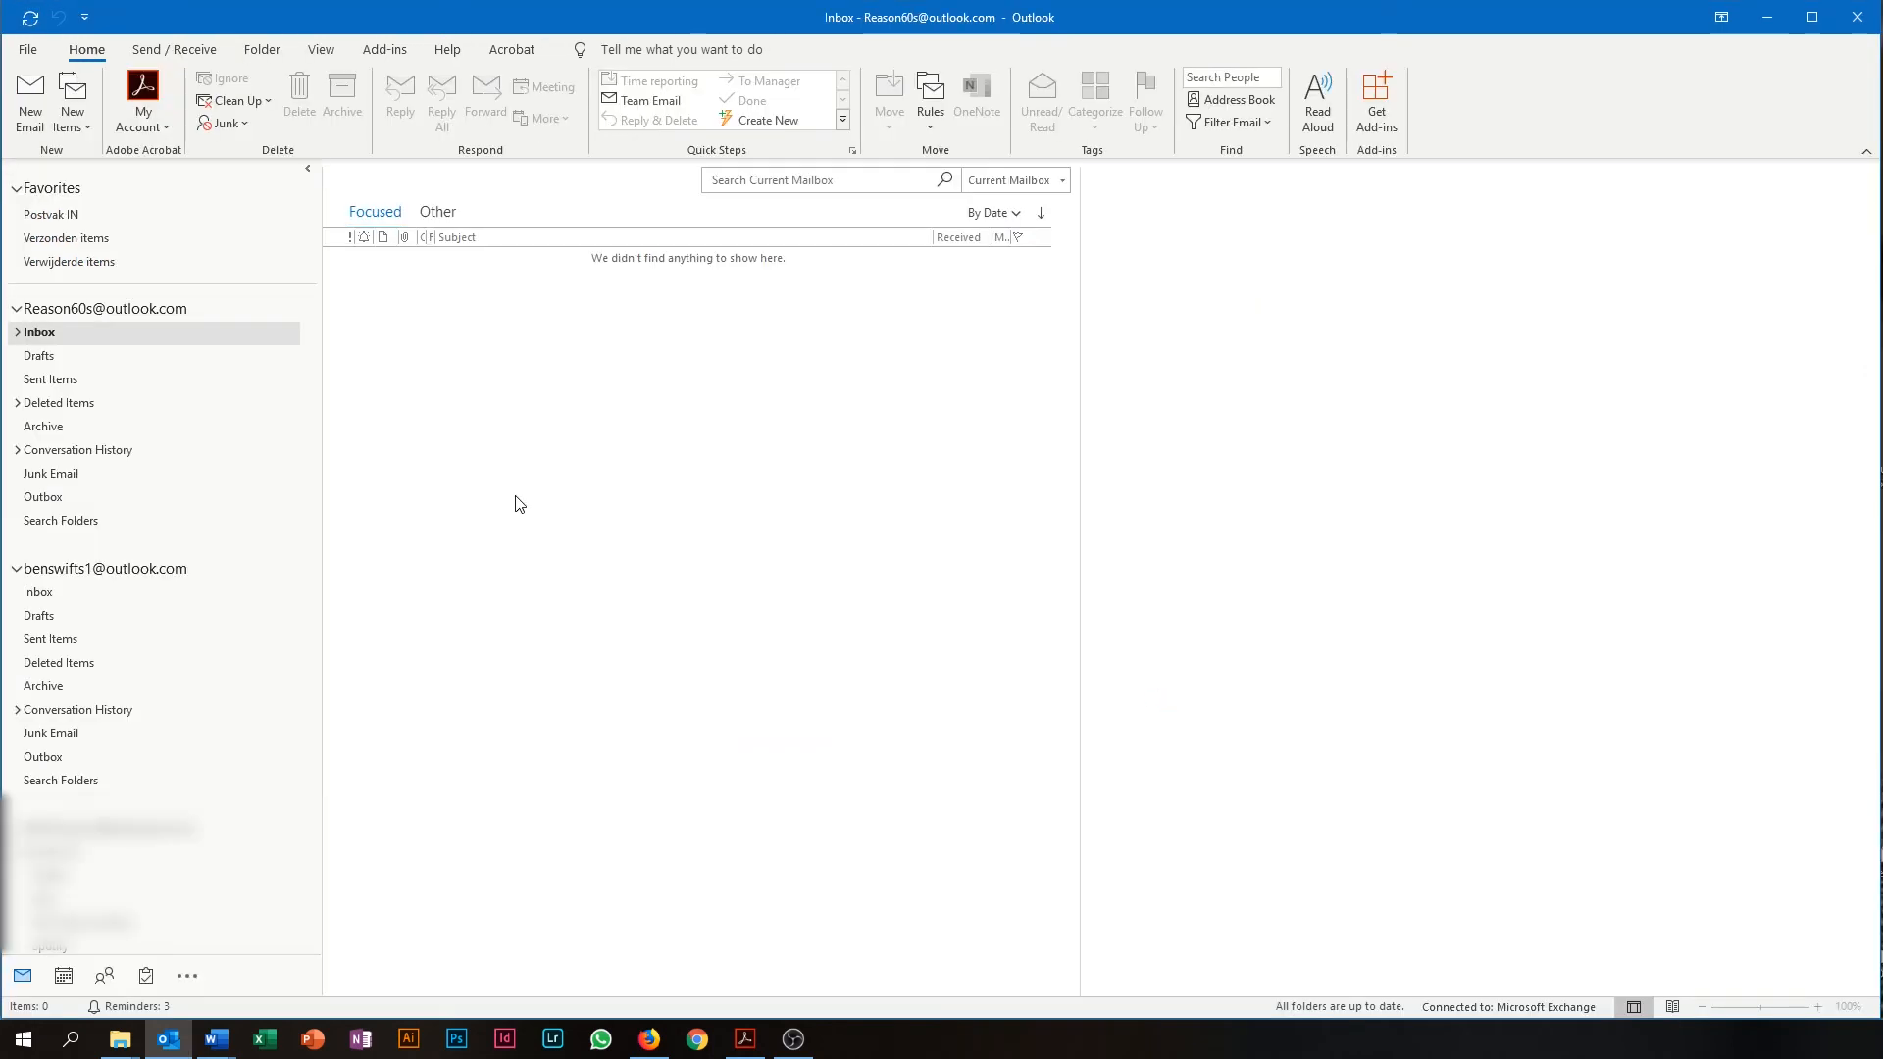
Start a new email to check its default signature and the available signature choices, and switch back to Word.
left_click(27, 98)
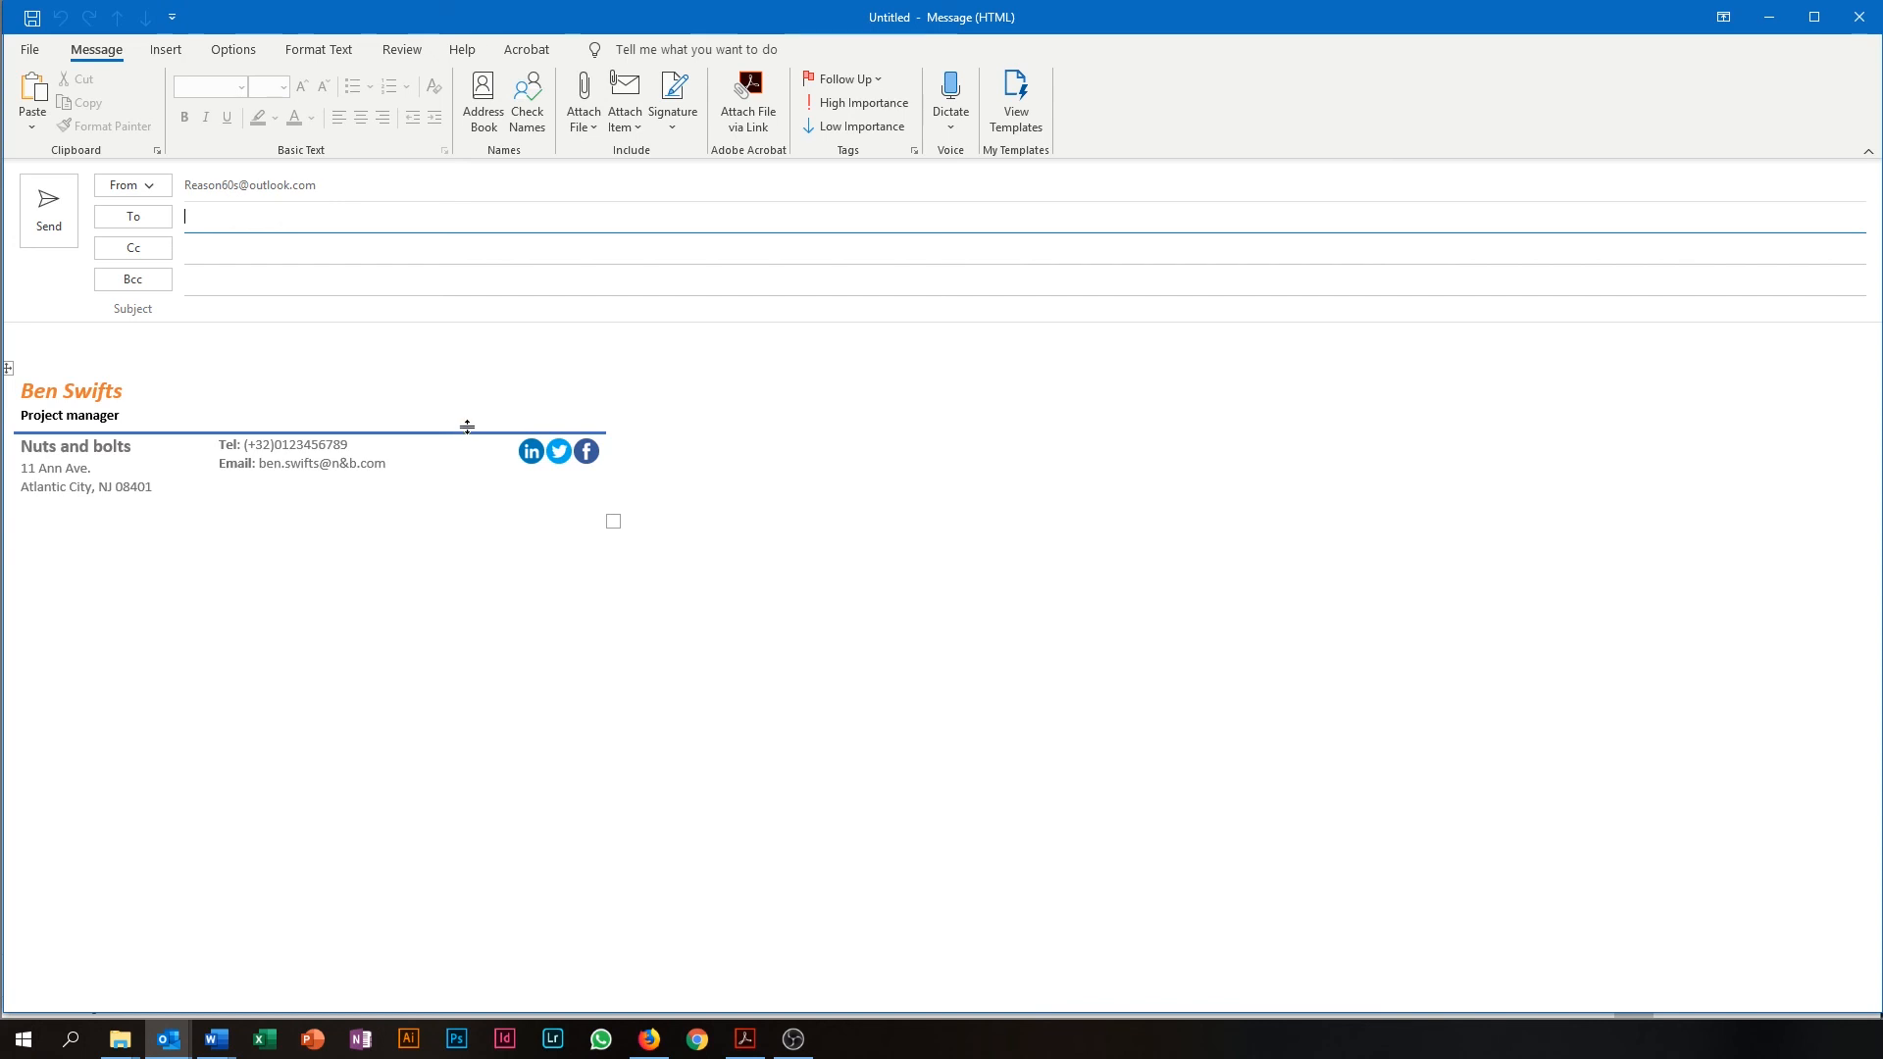
left_click(679, 116)
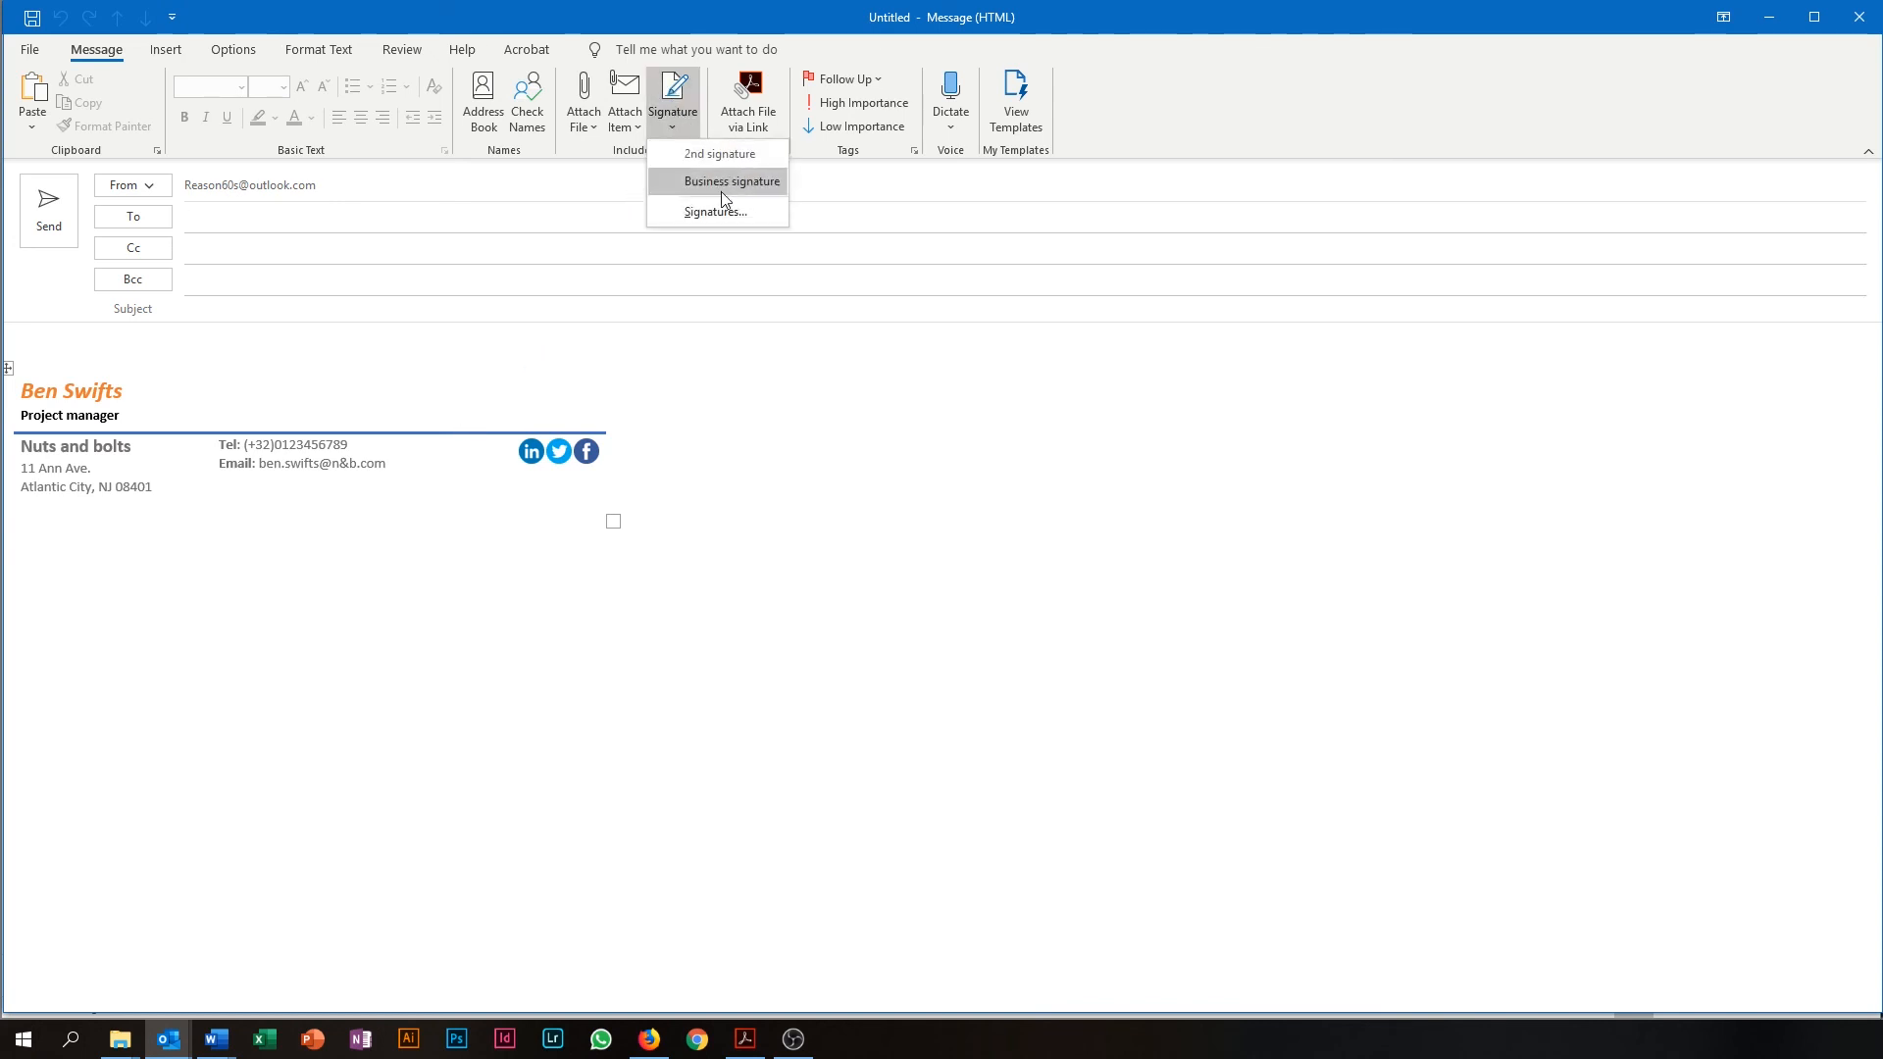
key("alt+Tab")
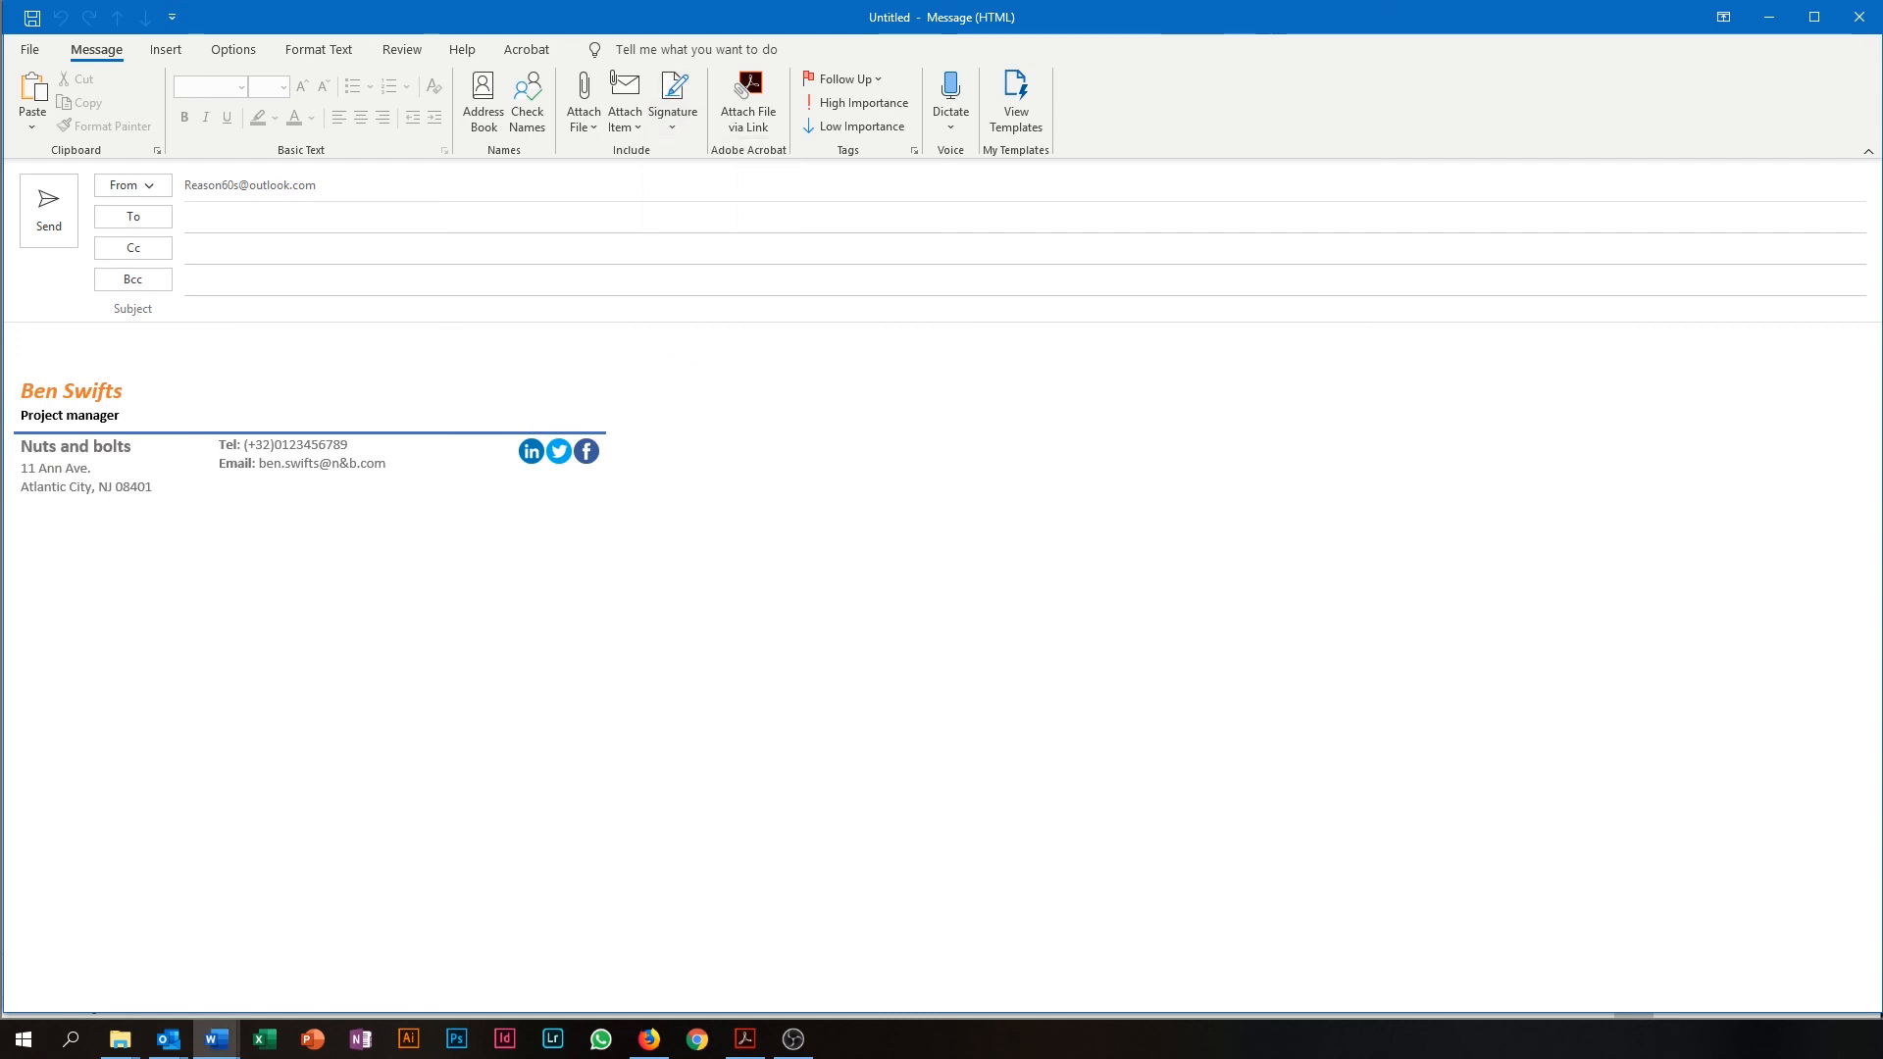